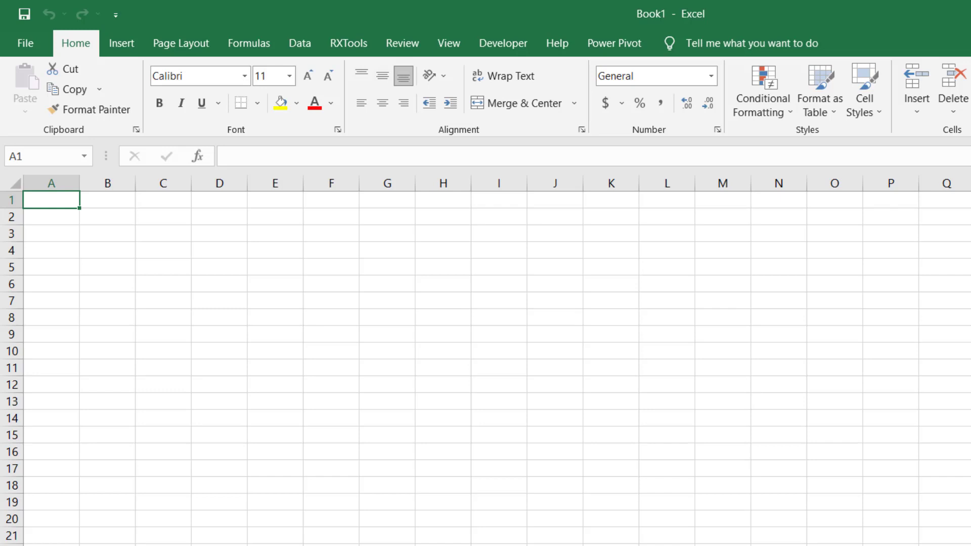
# - Enter the title "NOTA PENJUALAN" in cell A1
pyautogui.write('No')
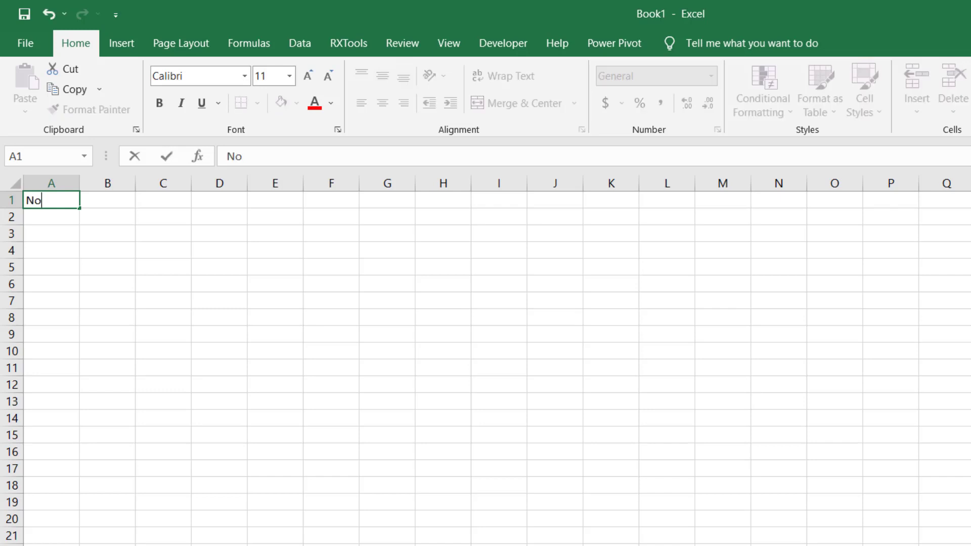
pyautogui.press('BackSpace')
pyautogui.write('OTA PEN')
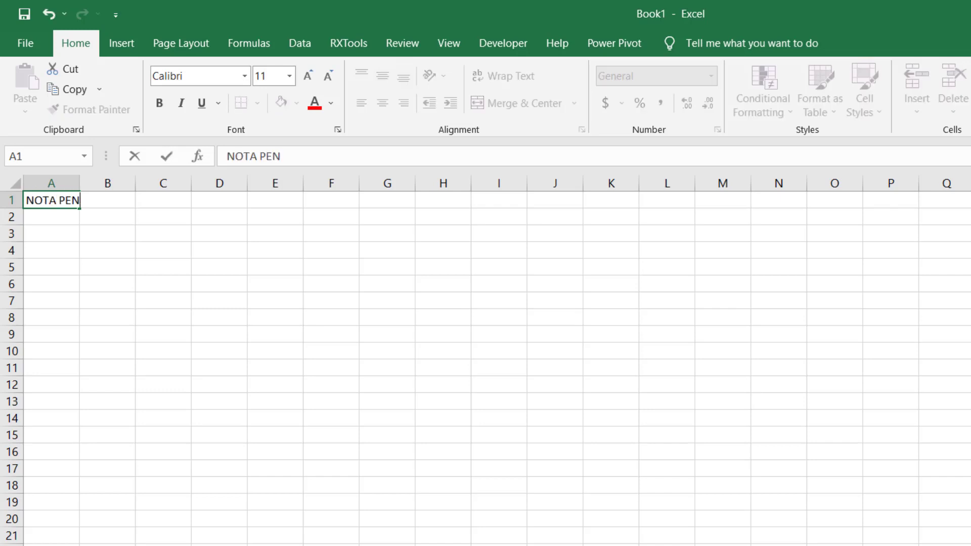
pyautogui.write('JUALAN')
pyautogui.press('Return')
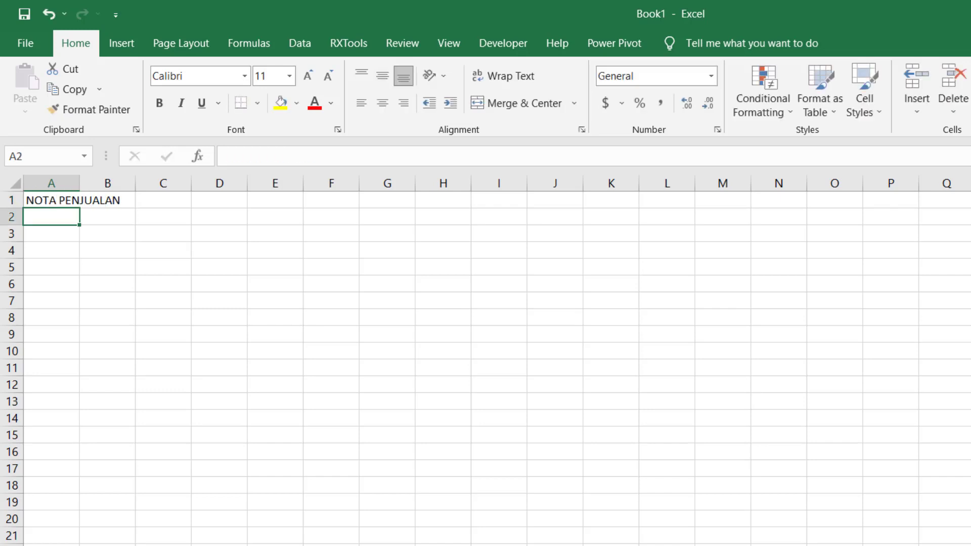
# - Enter the shop name below the title, with "Warung Usaha Keluarga" in A2 and "Jaka Sampurna" in A3
pyautogui.write('W')
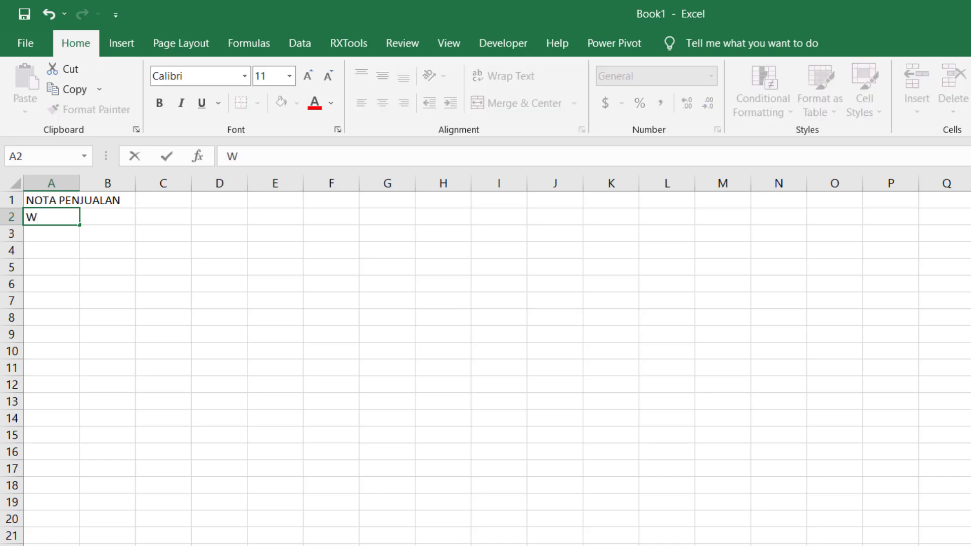
pyautogui.write('arung Usaha Keluarga')
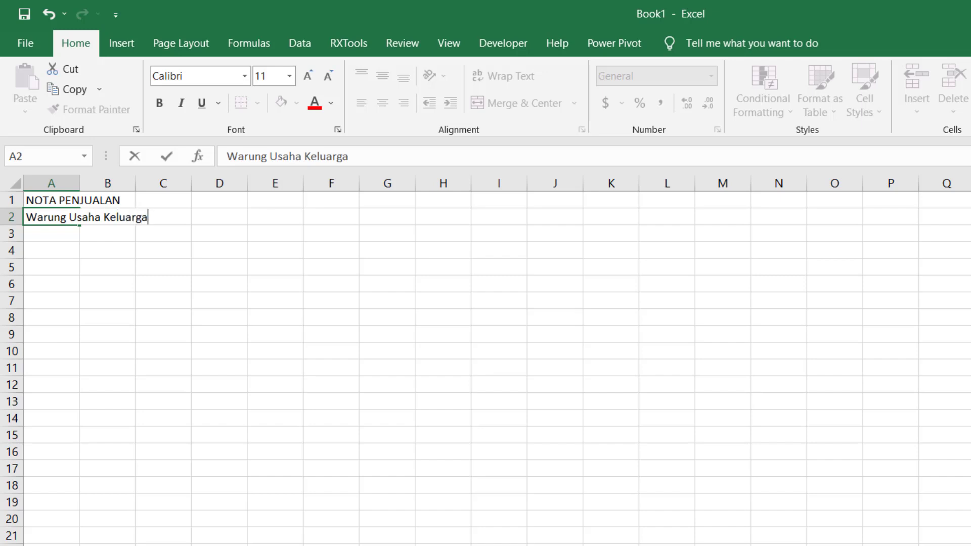
pyautogui.press('Return')
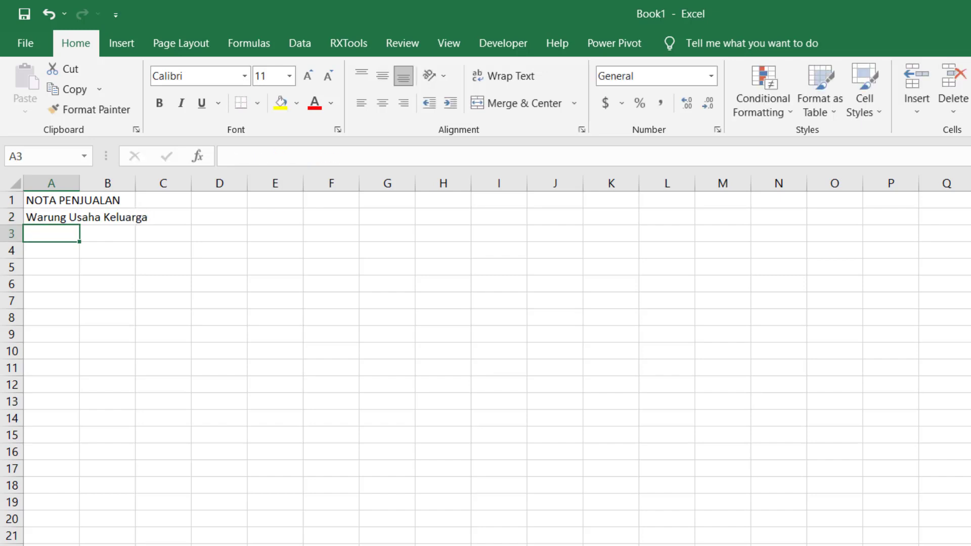
pyautogui.write('Jaka Sampurna')
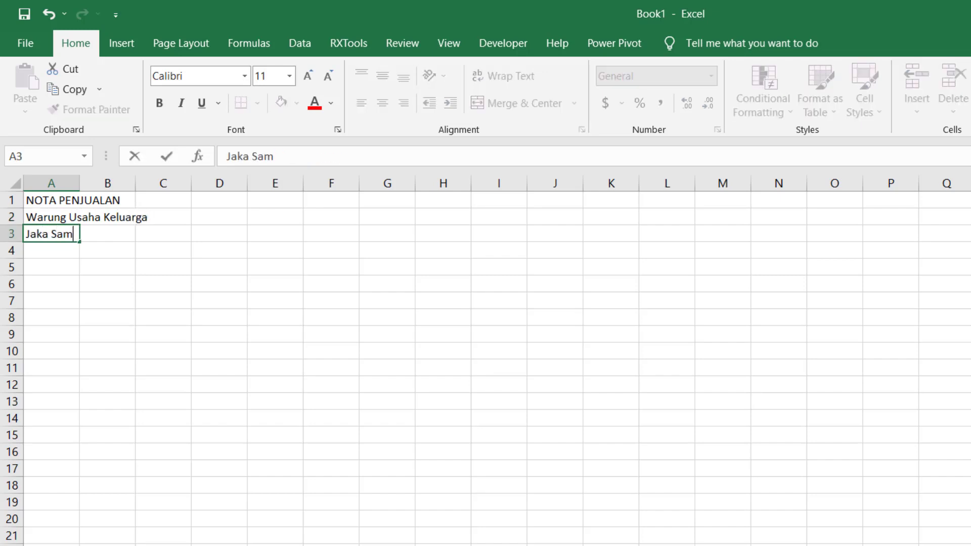
pyautogui.press('Return')
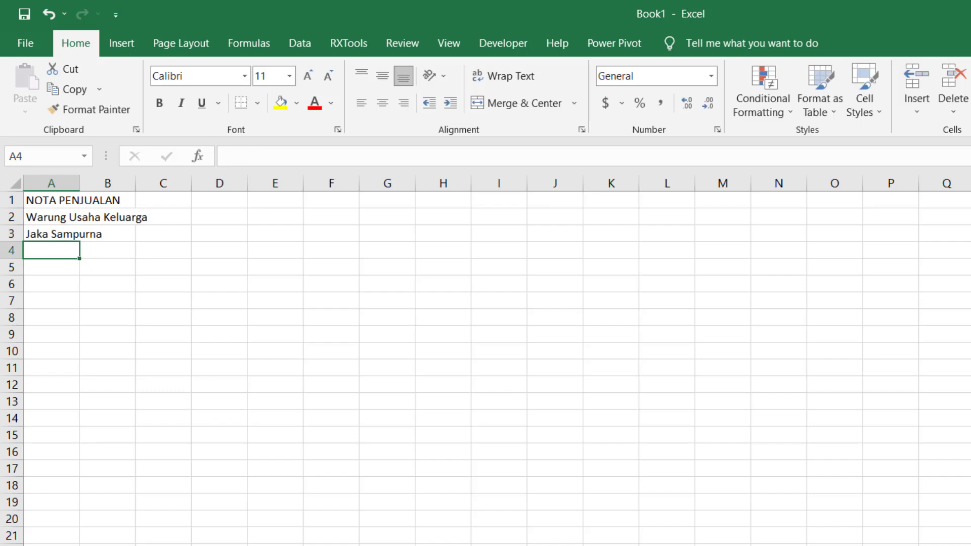
pyautogui.press('Return')
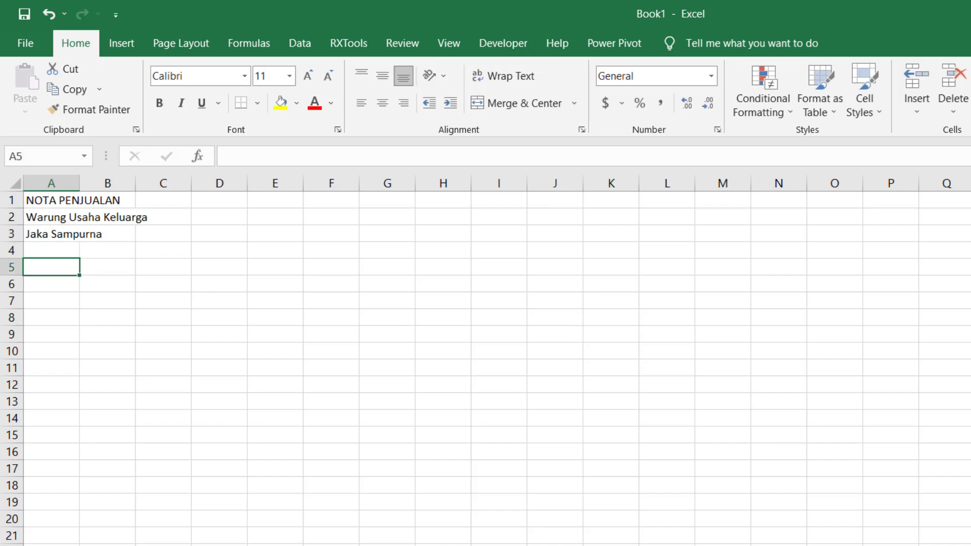
# - Enter the label "Pelanggan" in A5 and fill in the customer's name in C5
pyautogui.write('Pelanggan')
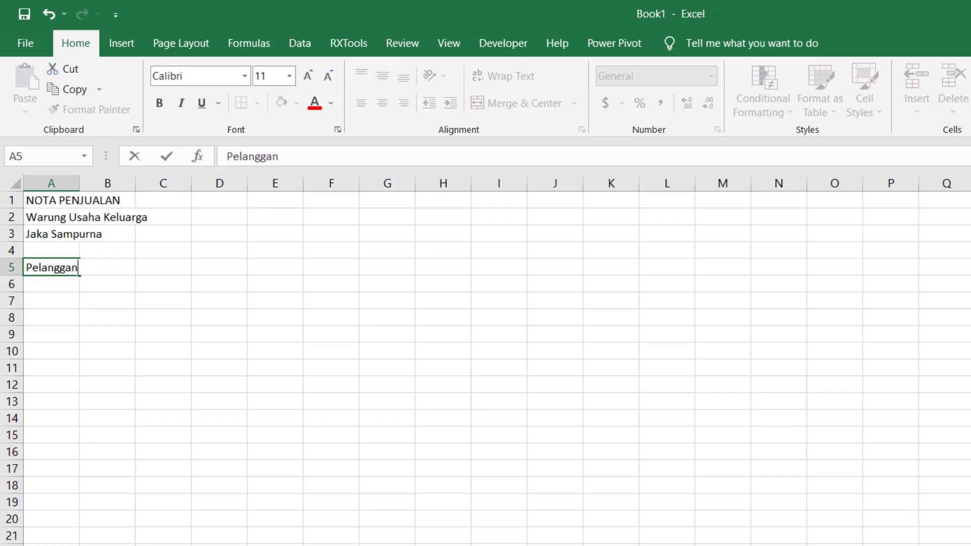
pyautogui.press('Tab')
pyautogui.press('Tab')
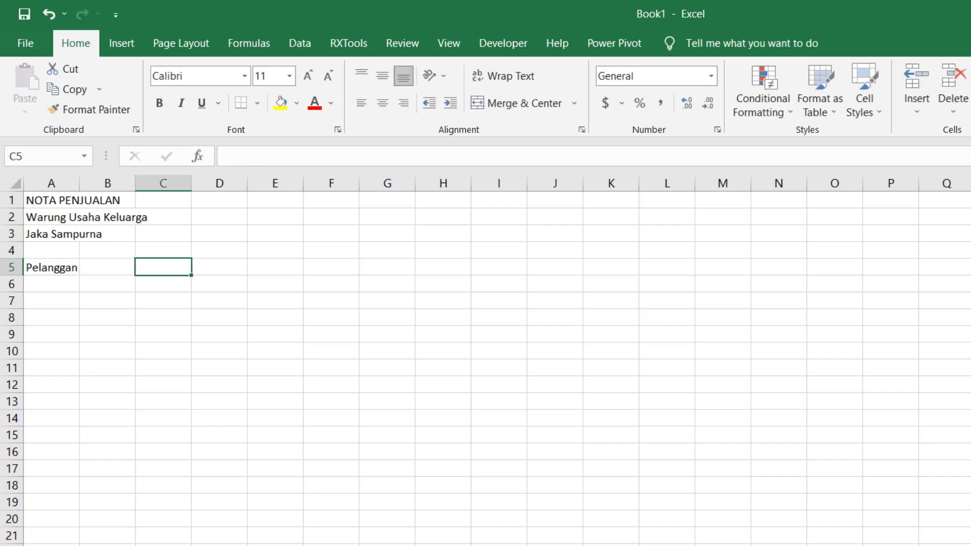
pyautogui.write('Bp. R')
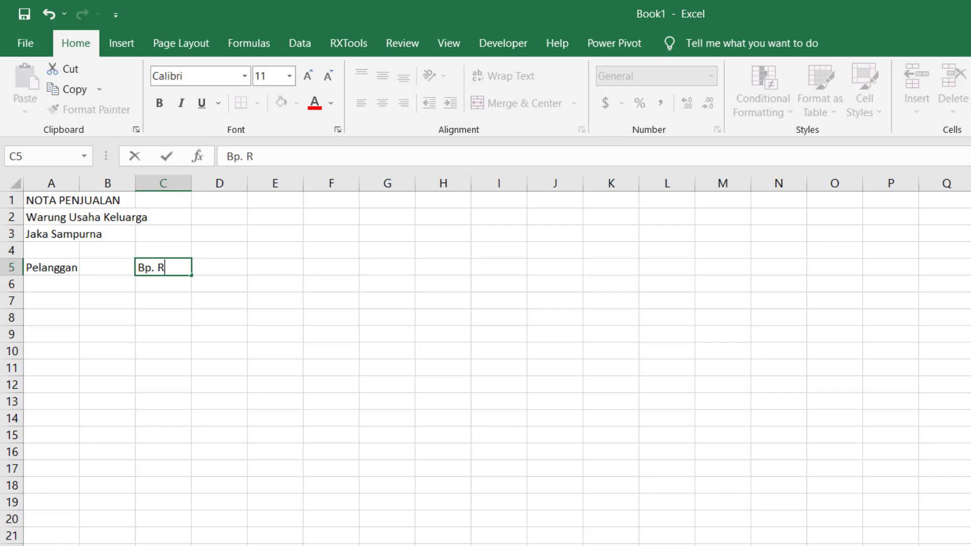
pyautogui.write('T')
pyautogui.press('BackSpace')
pyautogui.press('BackSpace')
pyautogui.write('Erte Sebelah')
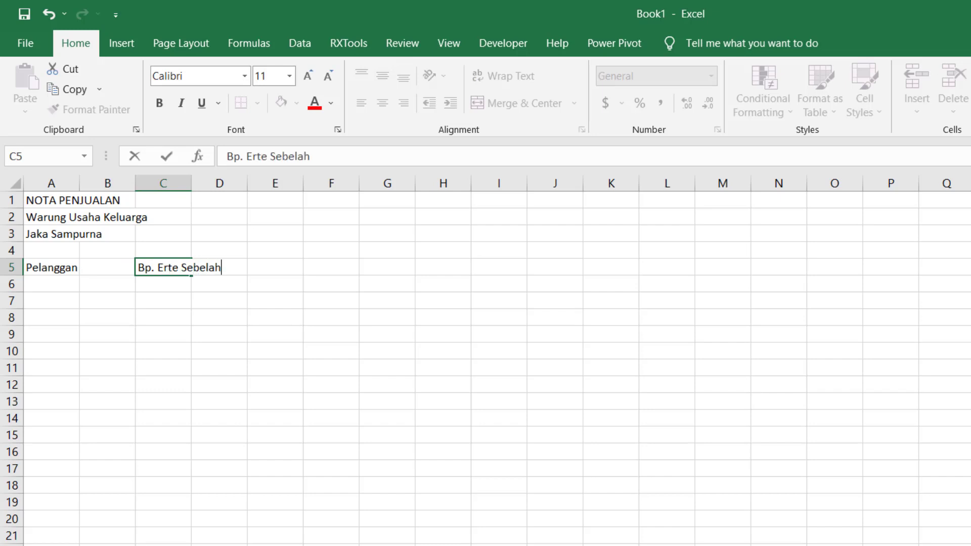
pyautogui.press('Return')
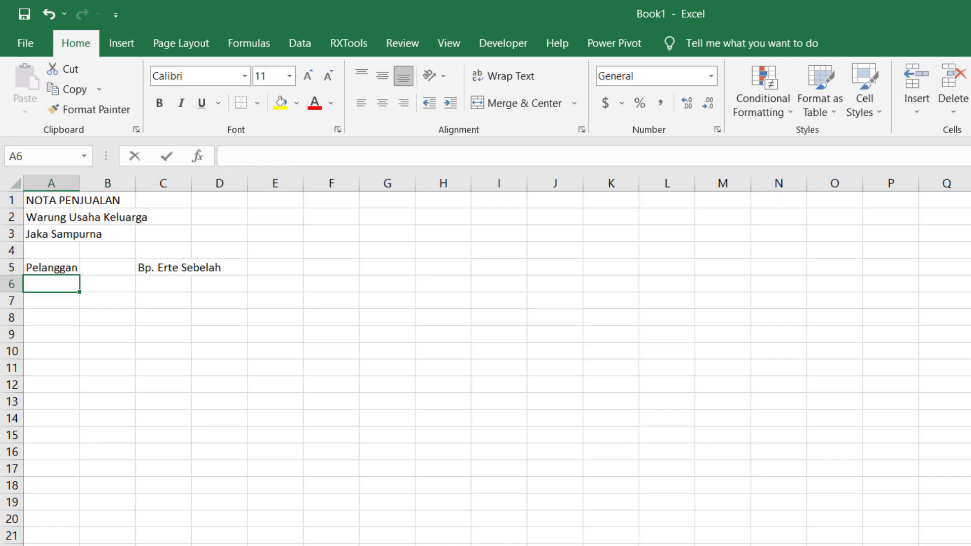
# - Enter the column headings "NO", "NAMA BARANG" and "QTY" in cells A6 to C6
pyautogui.write('NO')
pyautogui.press('BackSpace')
pyautogui.write('O')
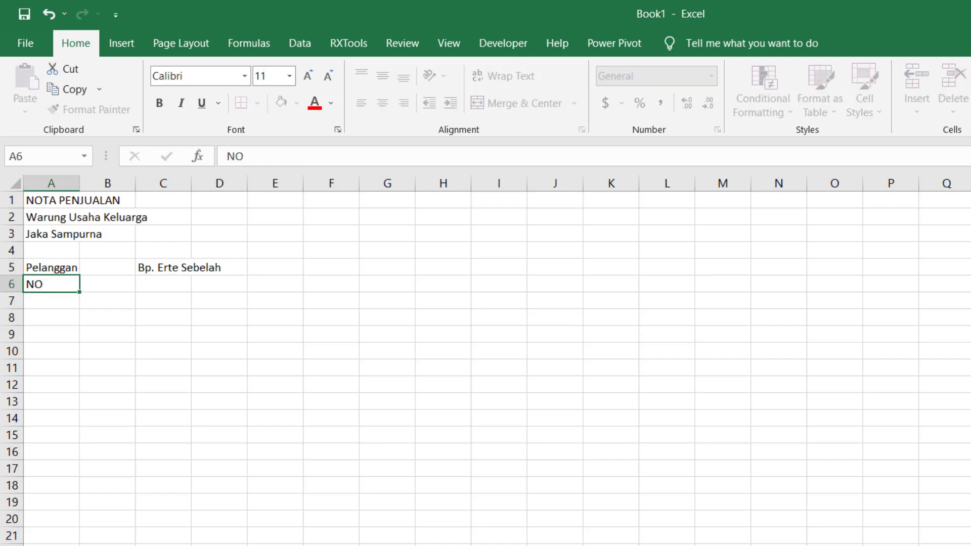
pyautogui.press('Tab')
pyautogui.write('NAMA')
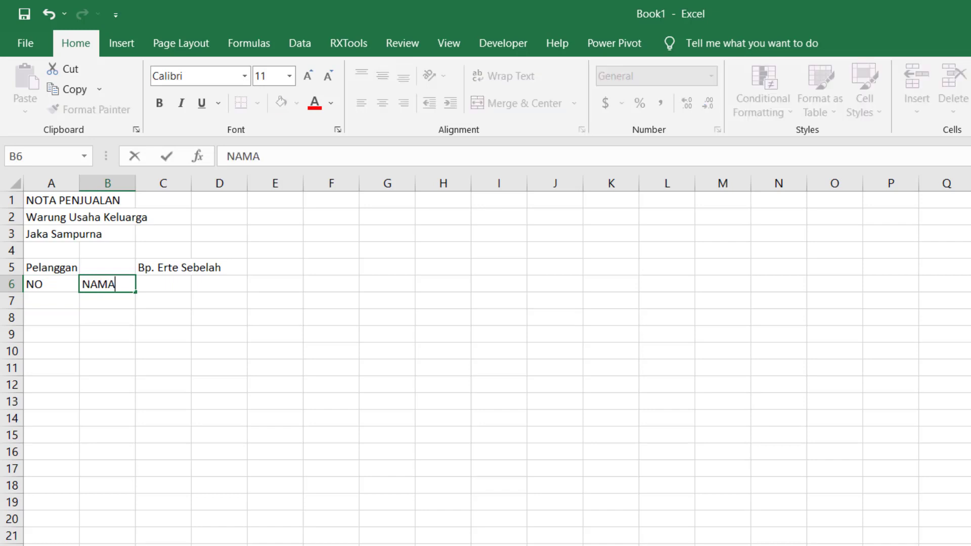
pyautogui.write(' BARANG')
pyautogui.press('Tab')
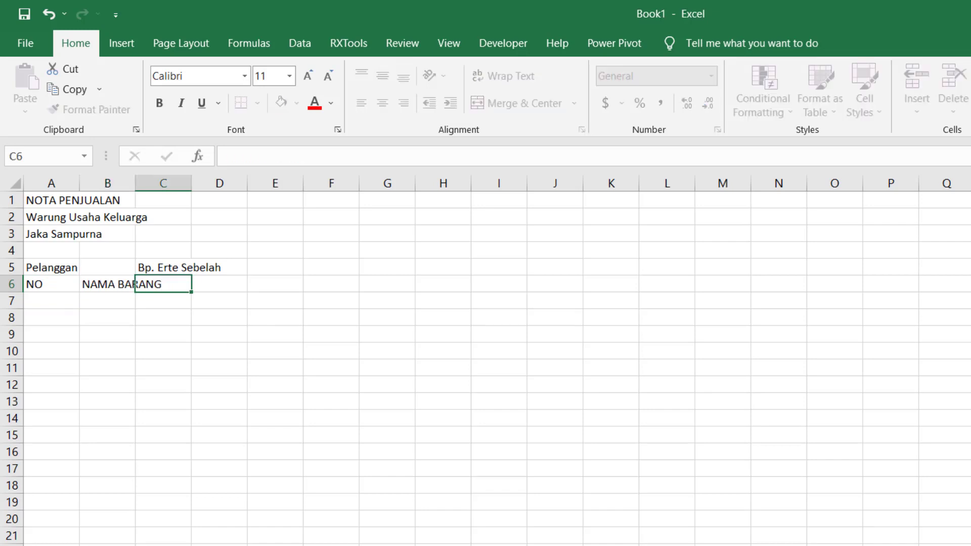
pyautogui.write('QTY')
pyautogui.press('Tab')
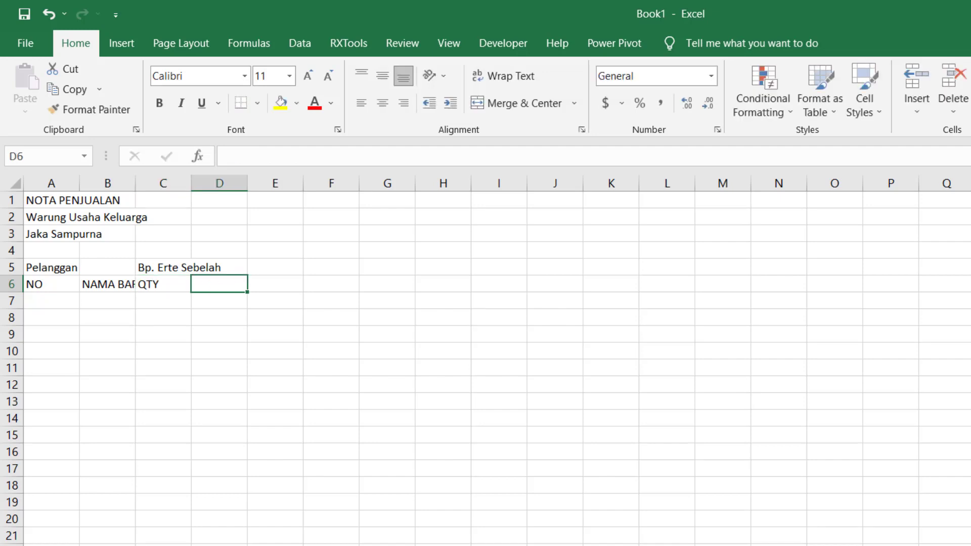
# - Complete the heading row with "HARGA / UNIT", "DISKON" and "SUB TOTAL" in cells D6 to F6
pyautogui.write('H')
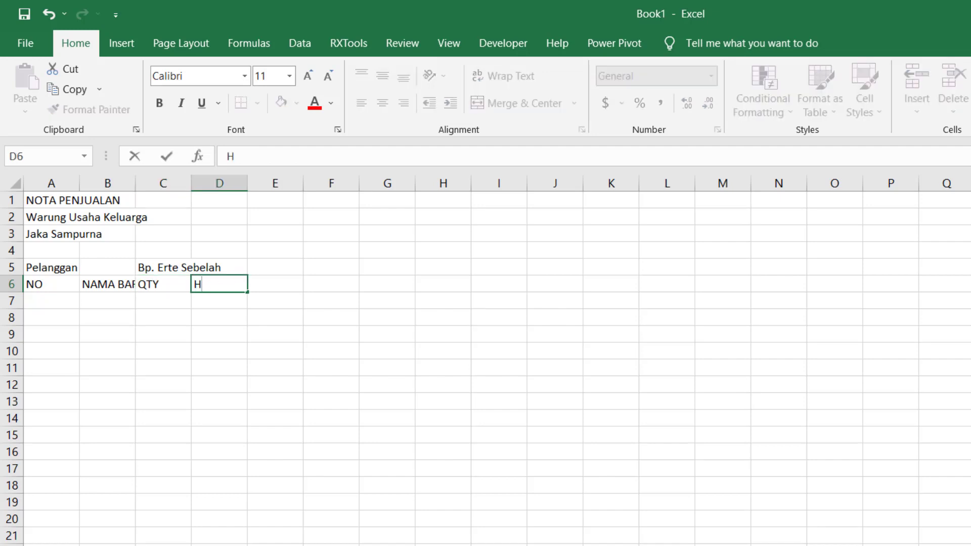
pyautogui.write('ARGA / ')
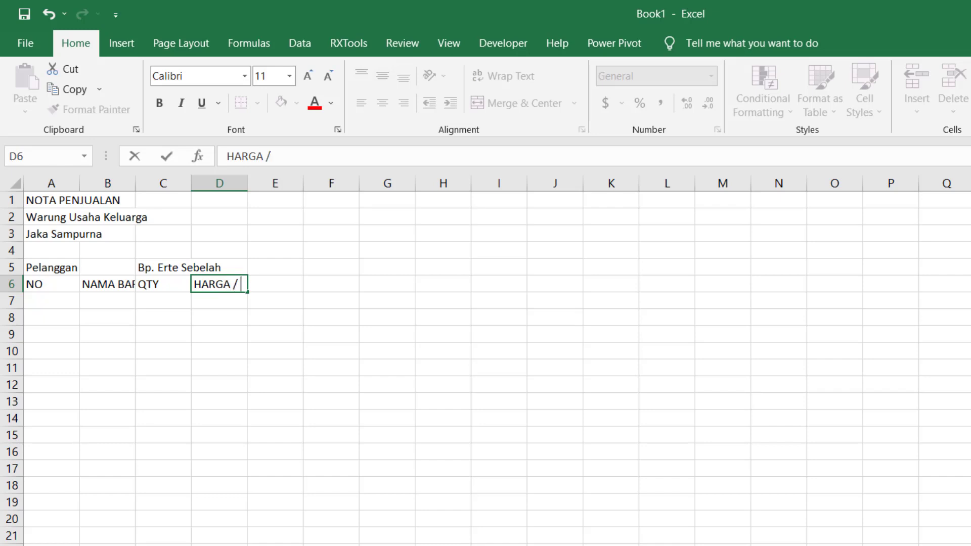
pyautogui.write('UNIT')
pyautogui.press('Tab')
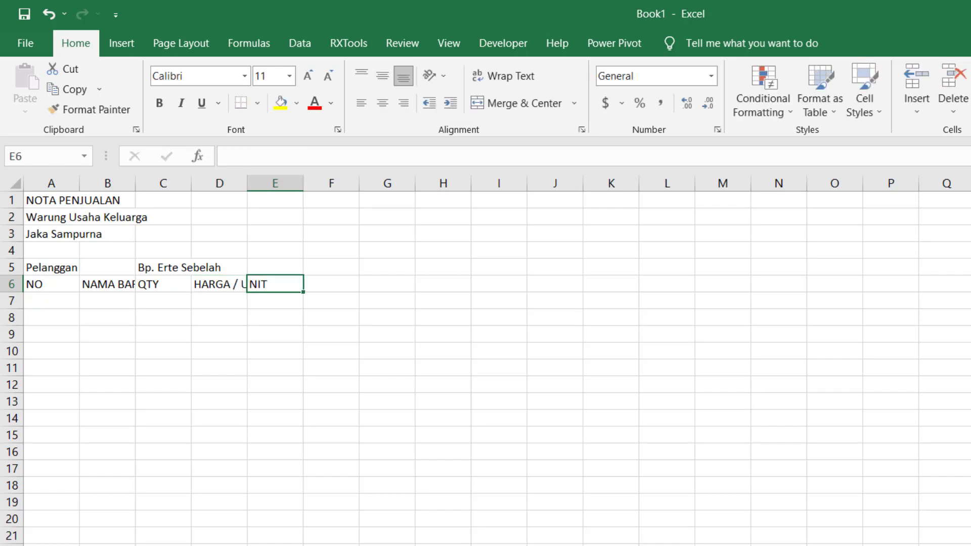
pyautogui.write('DSK')
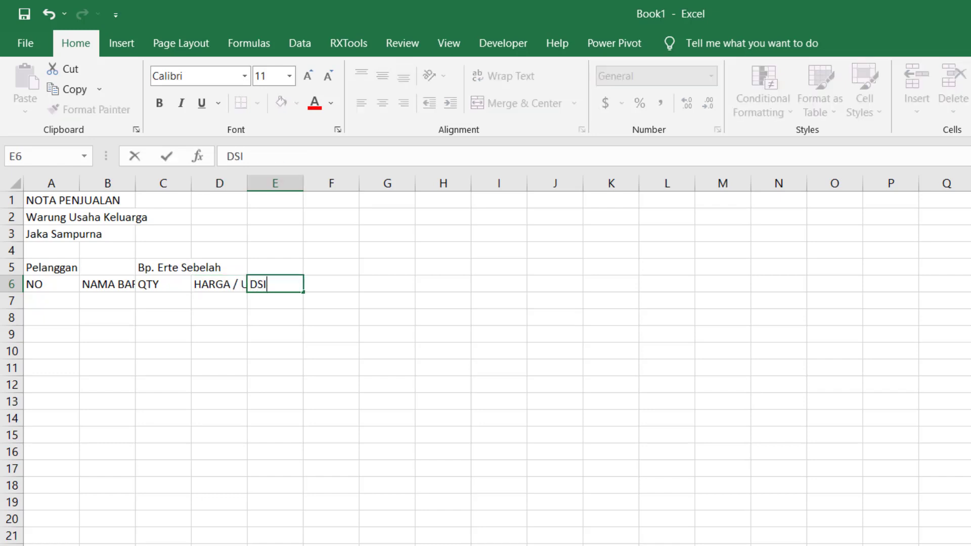
pyautogui.press('BackSpace')
pyautogui.press('BackSpace')
pyautogui.write('ISKON')
pyautogui.press('Tab')
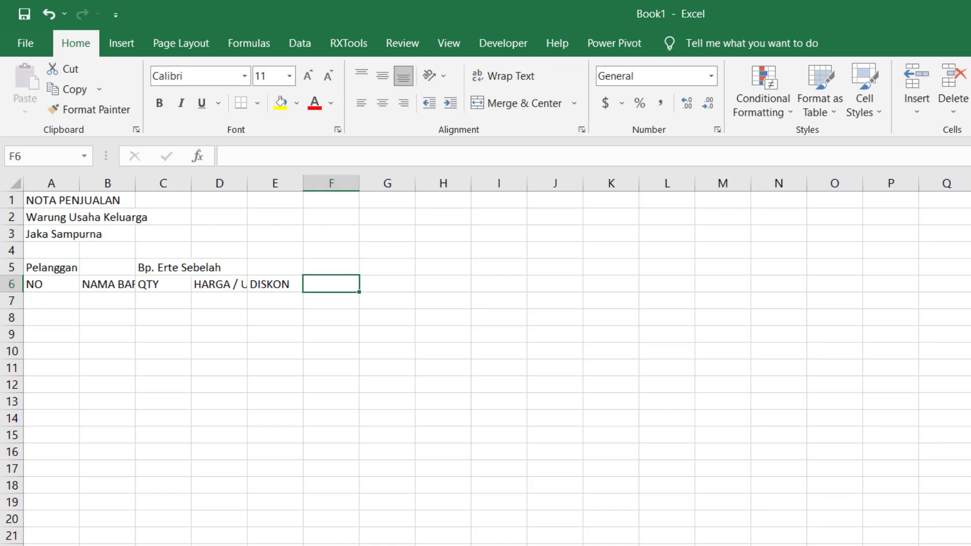
pyautogui.write('SUB ')
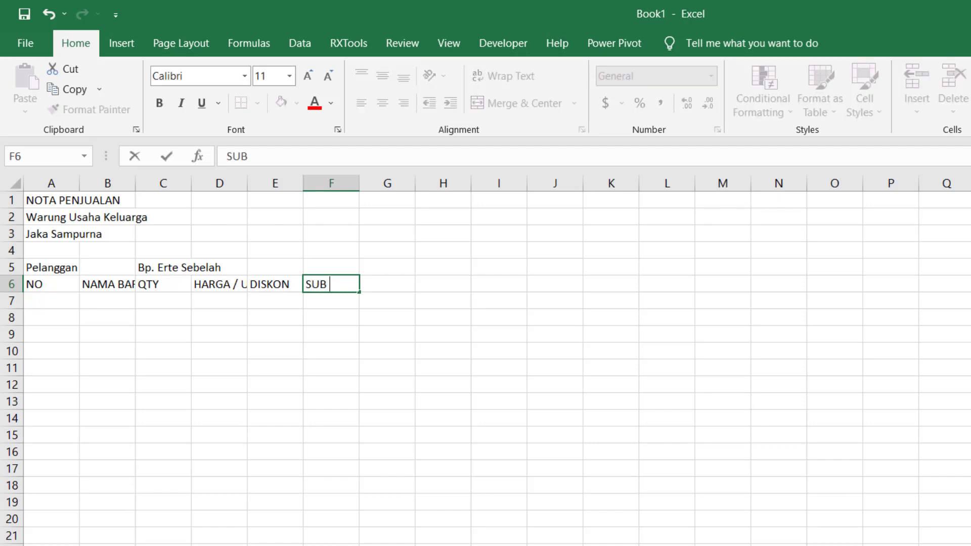
pyautogui.write('TOTAL')
pyautogui.press('Return')
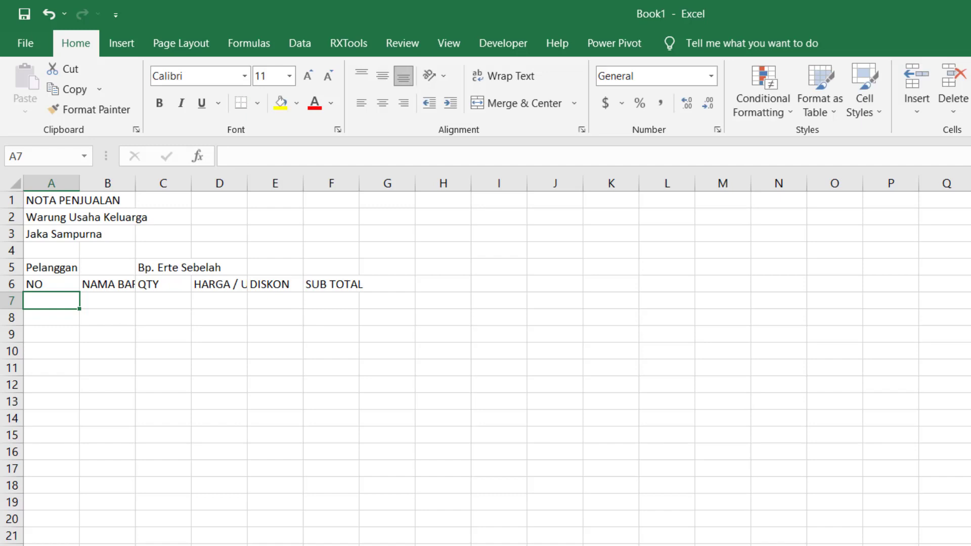
# - Fill in the first item in row 7: "Gula Pasir" with quantity 20 and unit price 7500, leaving the number and discount blank
pyautogui.press('Tab')
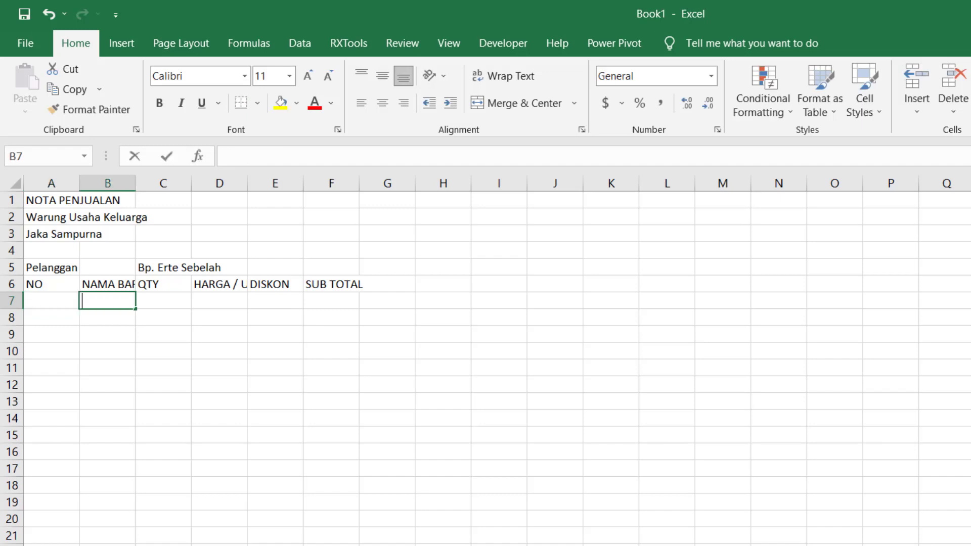
pyautogui.write('Gula Pasir')
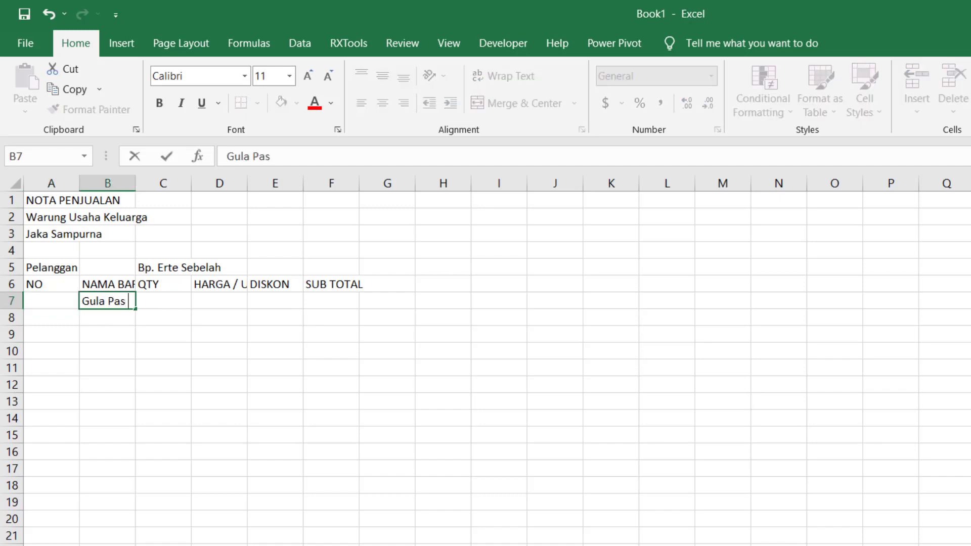
pyautogui.press('Tab')
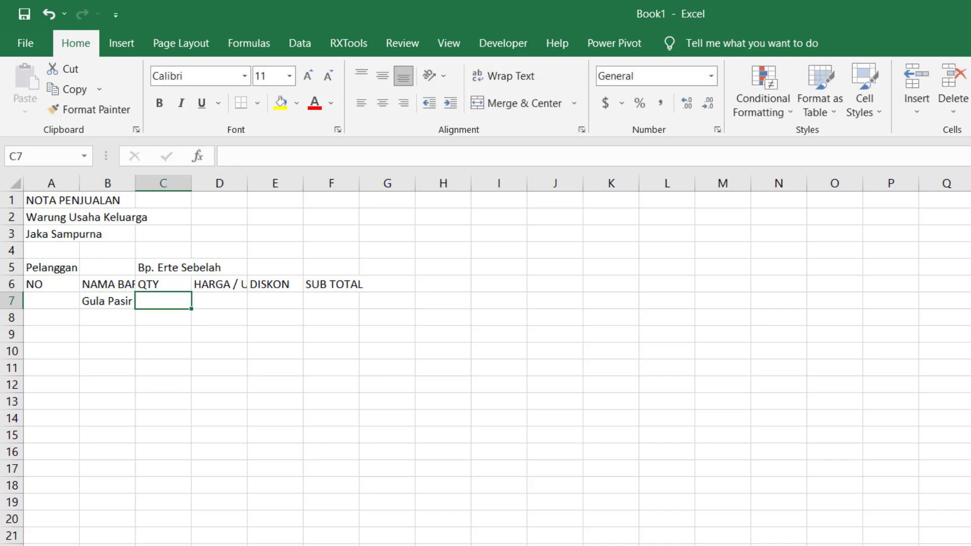
pyautogui.write('20')
pyautogui.press('Tab')
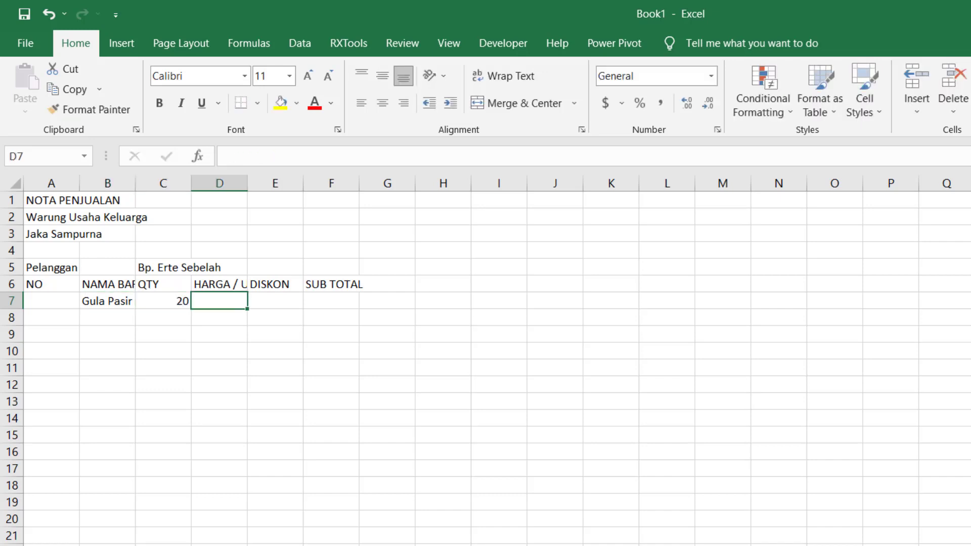
pyautogui.write('7500')
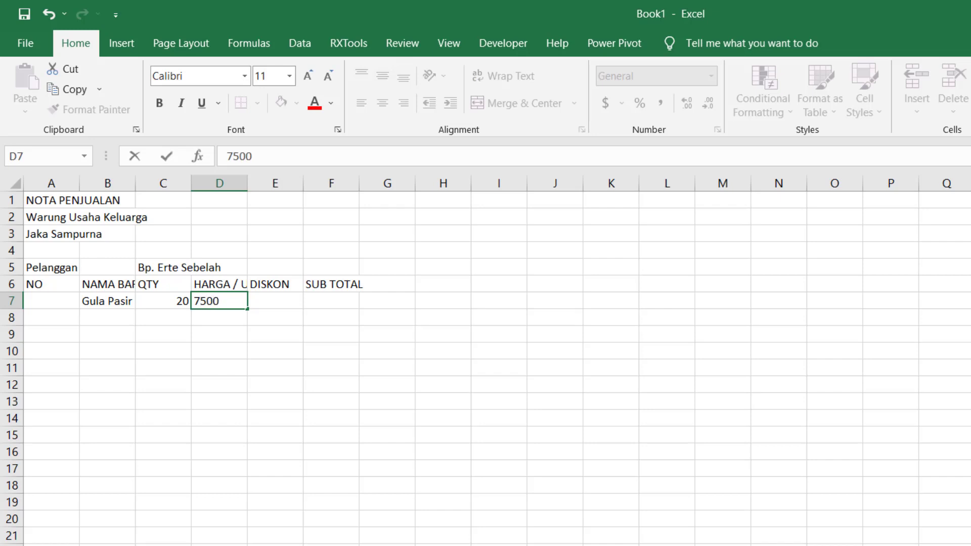
pyautogui.press('Tab')
pyautogui.press('Return')
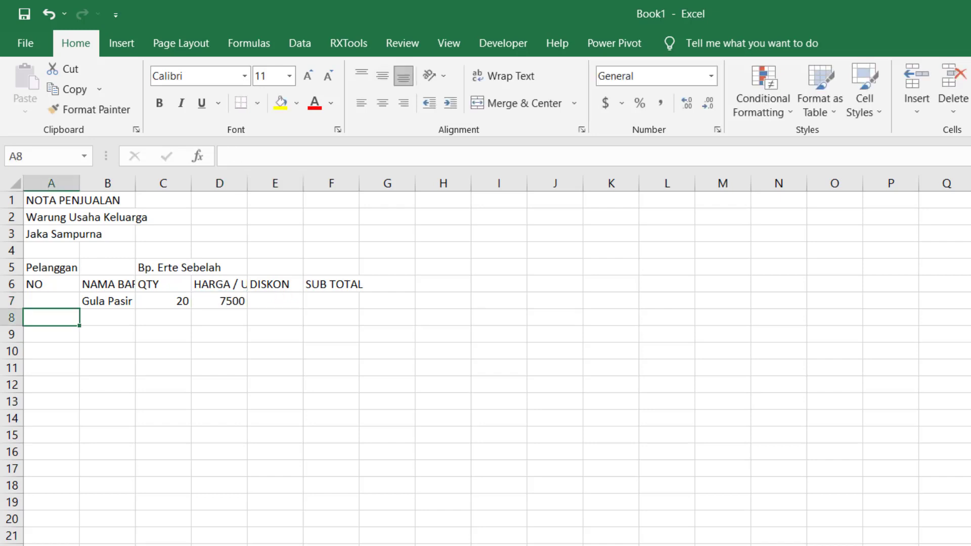
# - Fill in the second item in row 8: "Permen Karet" with quantity 35 and unit price 500, leaving the number and discount blank
pyautogui.press('Tab')
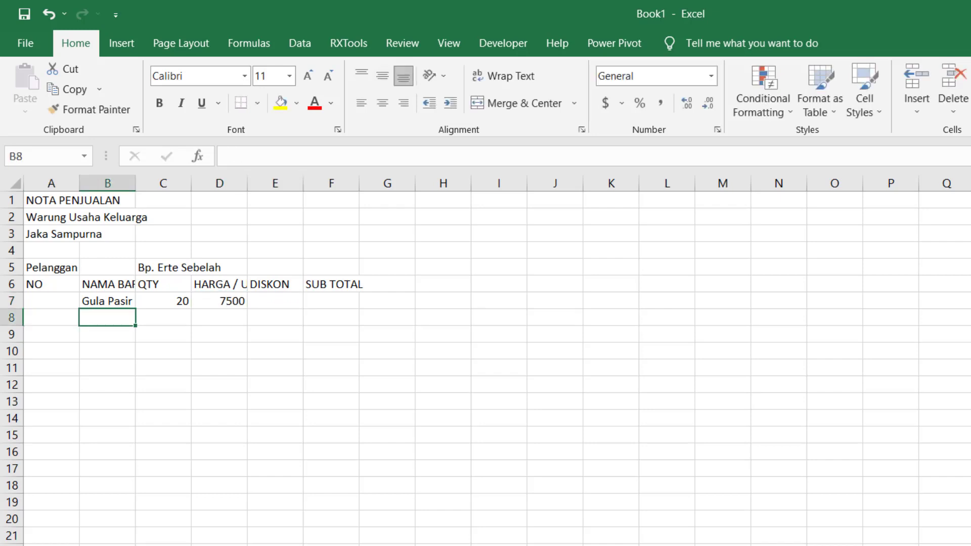
pyautogui.write('P')
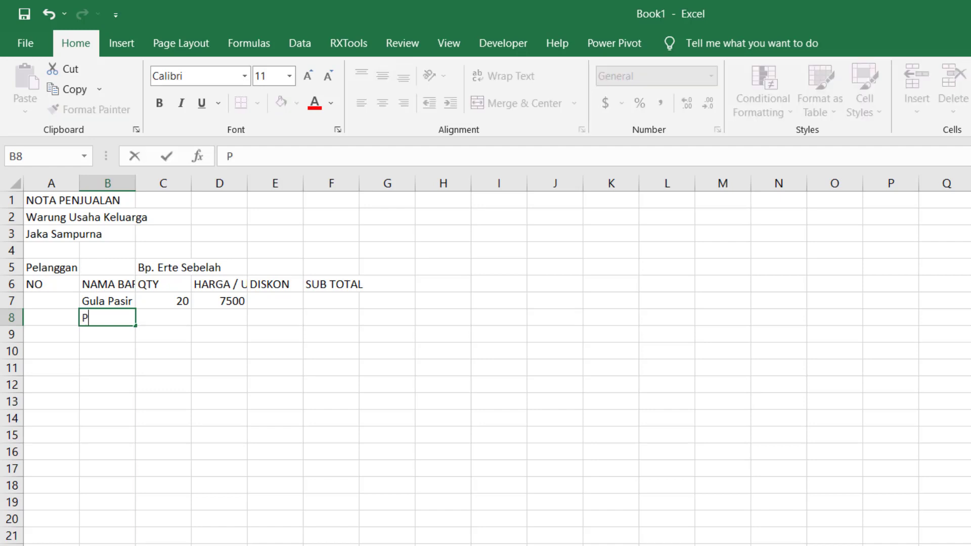
pyautogui.write('ermen Karet')
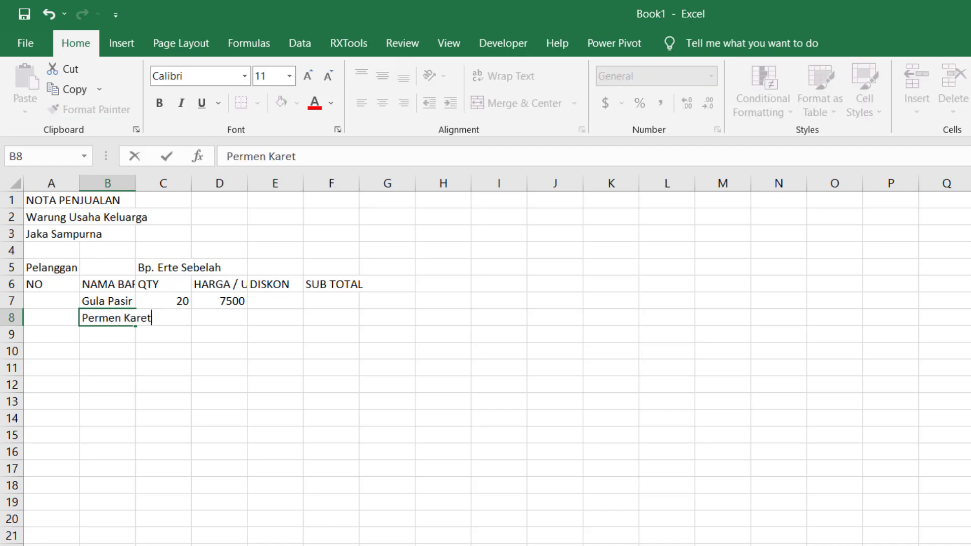
pyautogui.press('Tab')
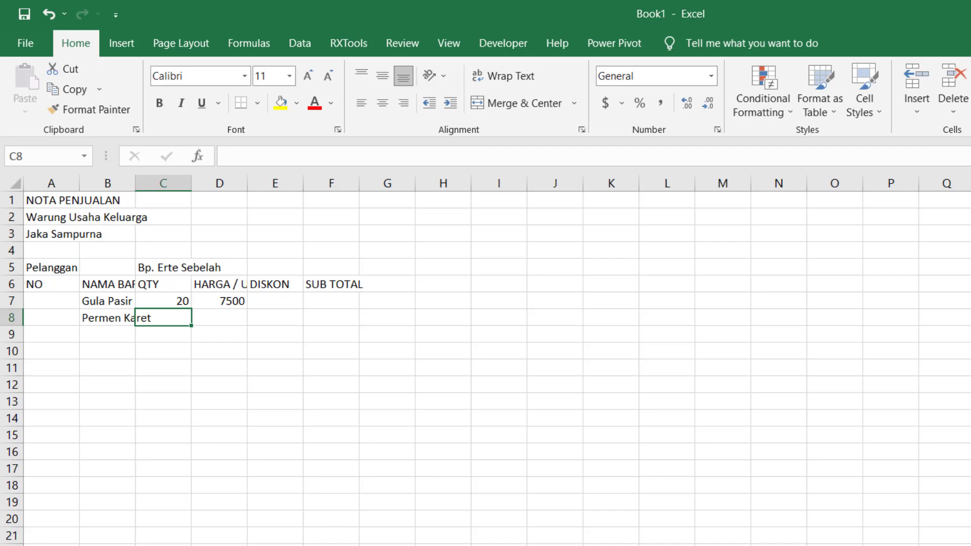
pyautogui.write('35')
pyautogui.press('Tab')
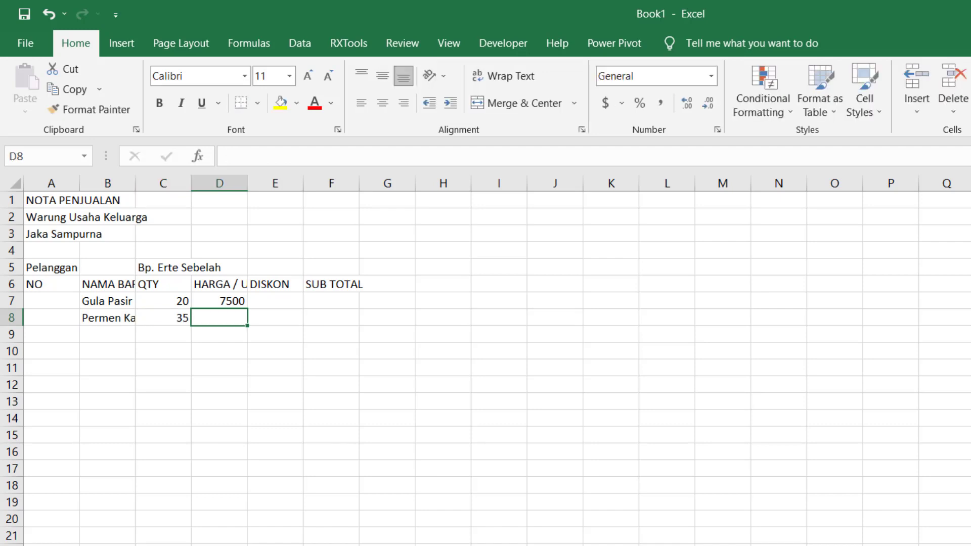
pyautogui.write('500')
pyautogui.press('Tab')
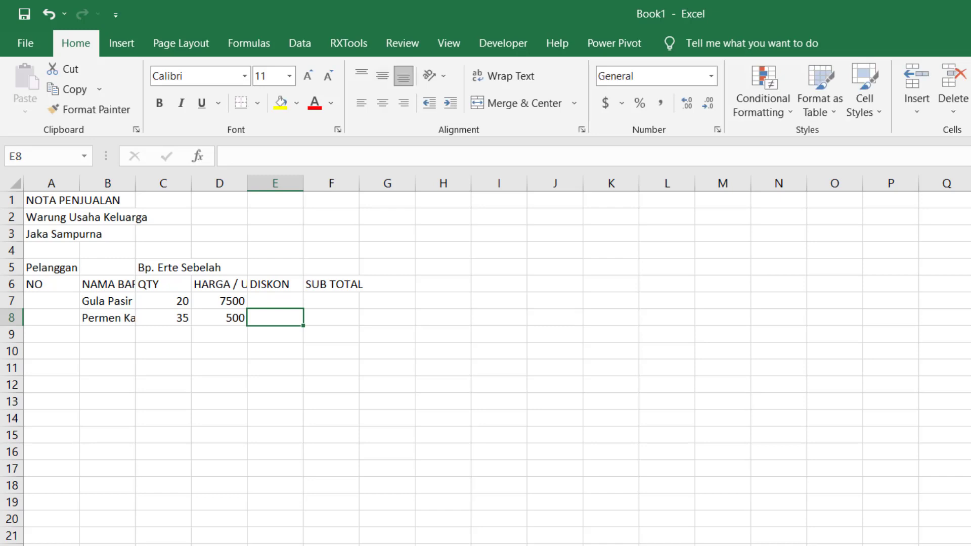
pyautogui.press('Return')
# - Fill in the third item in row 9: "Minyak Angin Cap Kakak Tua" with quantity 10 and unit price 13000
pyautogui.press('Tab')
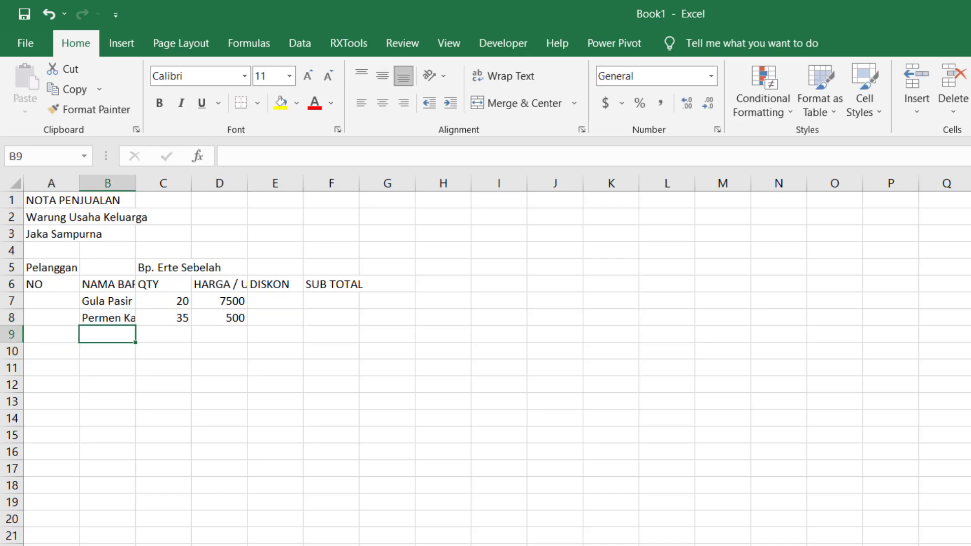
pyautogui.write('Minyak Angin')
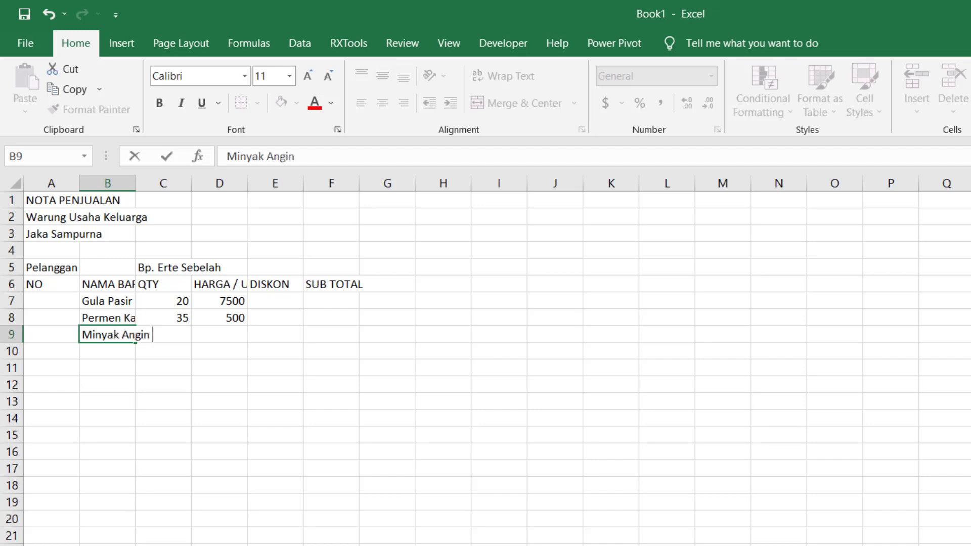
pyautogui.write(' Cap Kak')
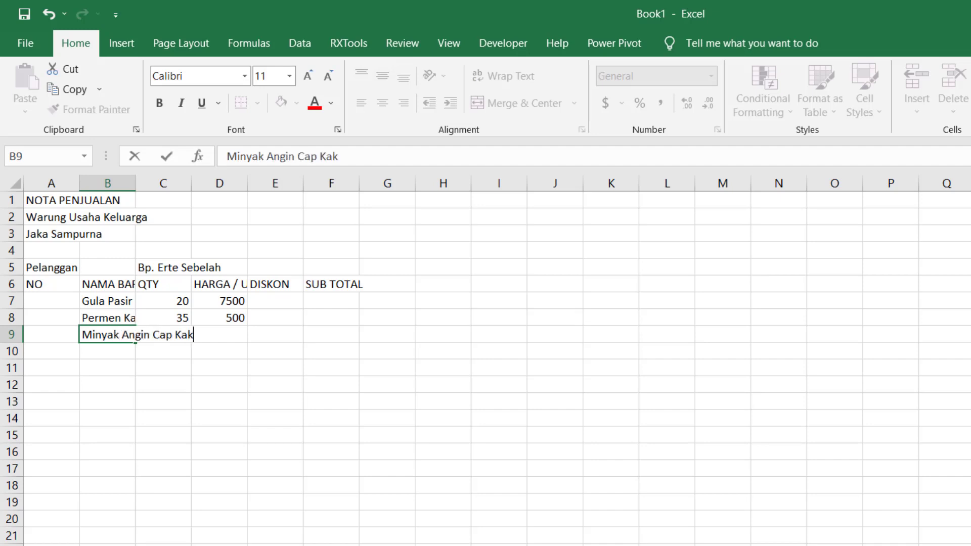
pyautogui.write('ak Tua')
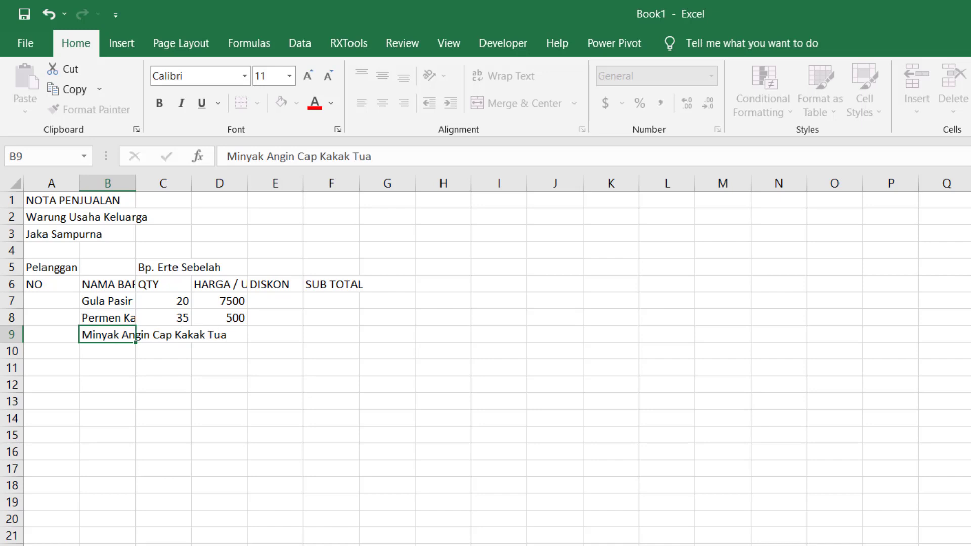
pyautogui.click(189, 335)
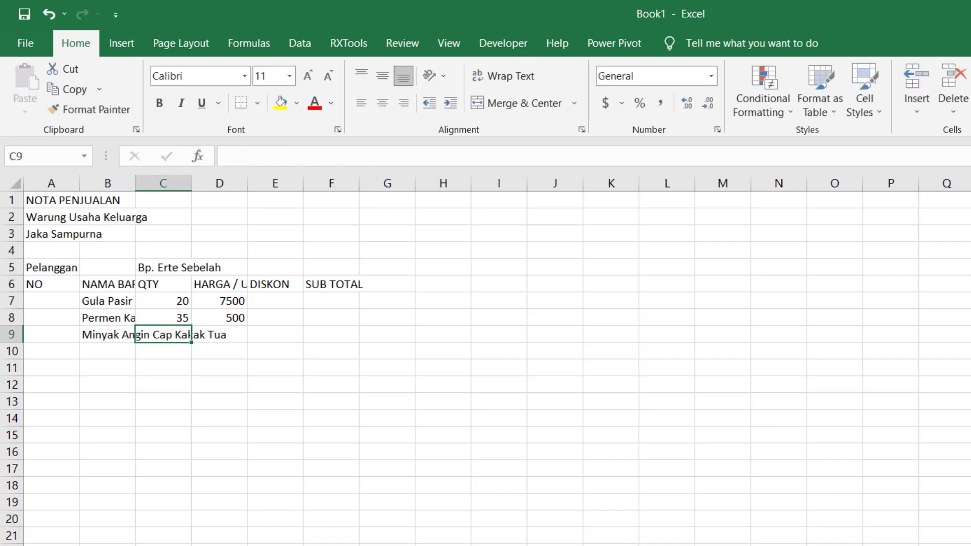
pyautogui.write('10')
pyautogui.press('Tab')
pyautogui.write('1')
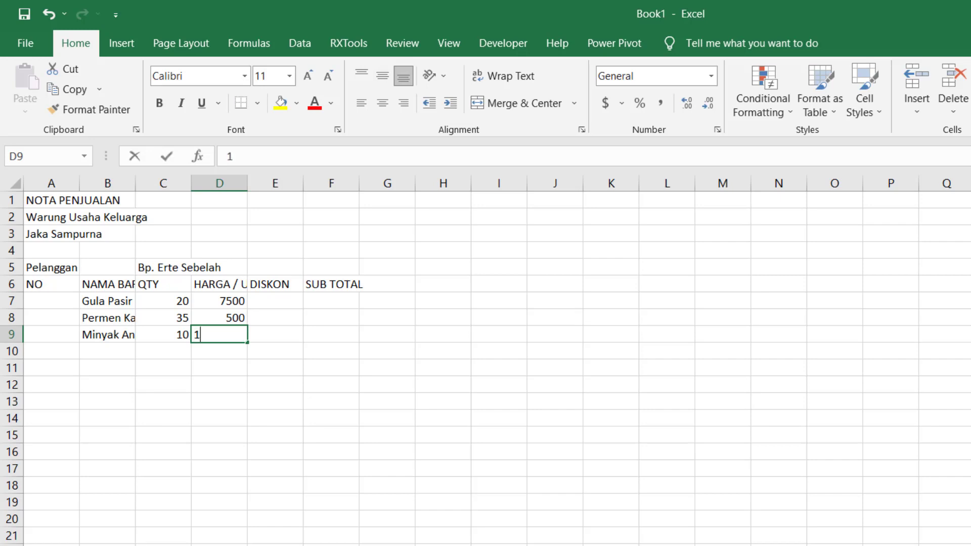
pyautogui.write('3000')
pyautogui.press('Return')
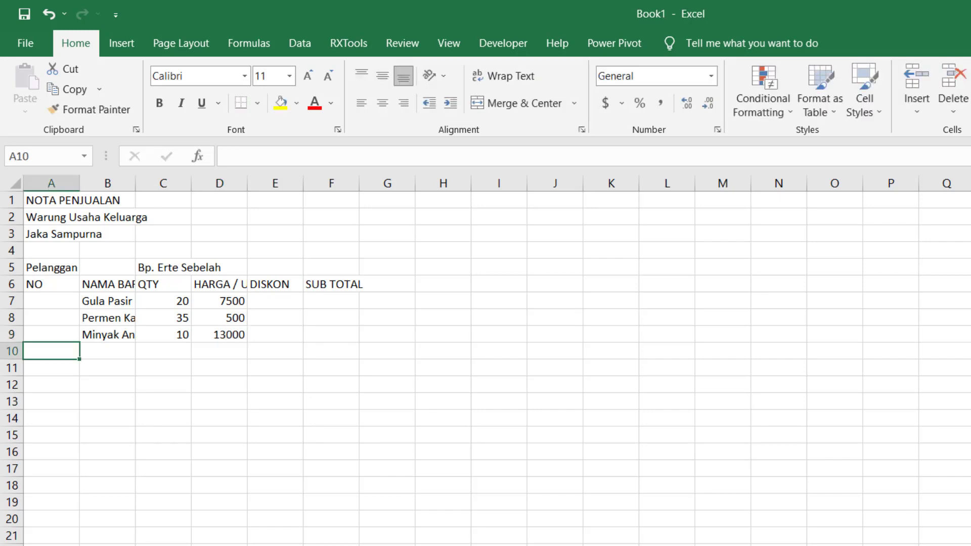
# - Enter the fourth item's name, "Air Mineral Botol 500ML", in cell B10, leaving its number blank
pyautogui.press('Tab')
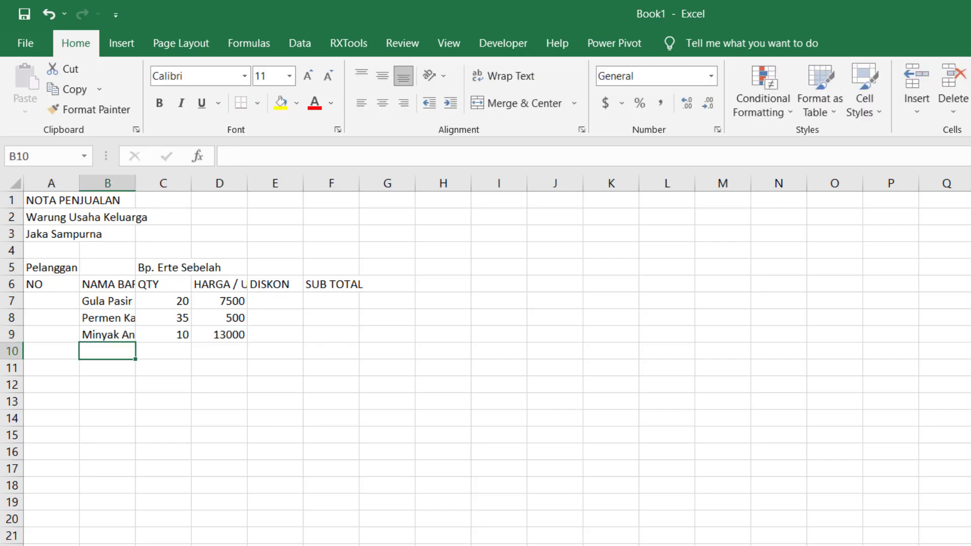
pyautogui.write('Ai')
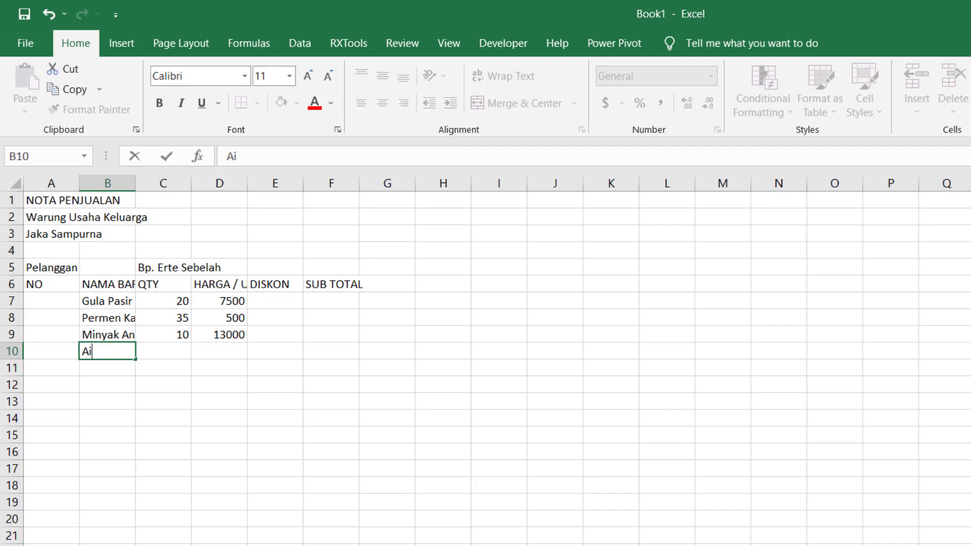
pyautogui.write('r Minera')
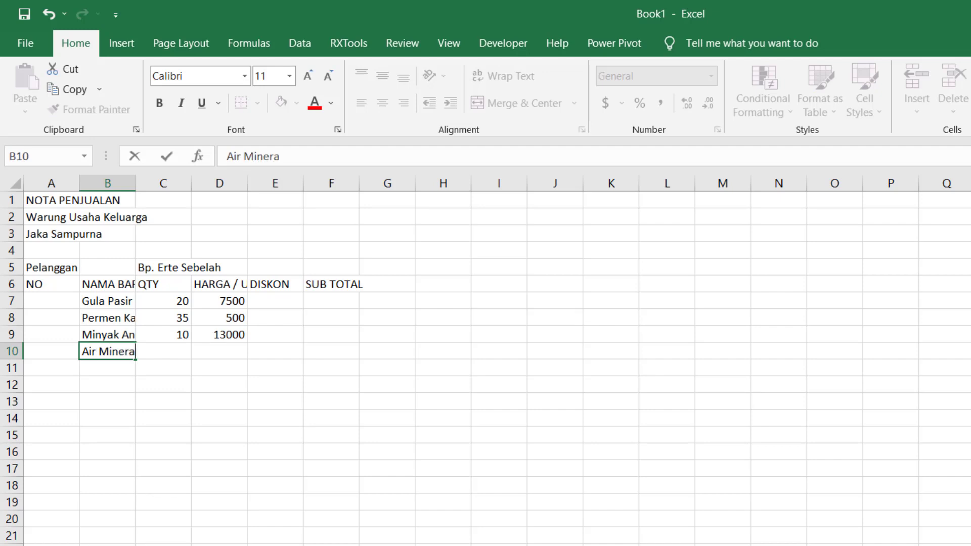
pyautogui.write('l Botol ')
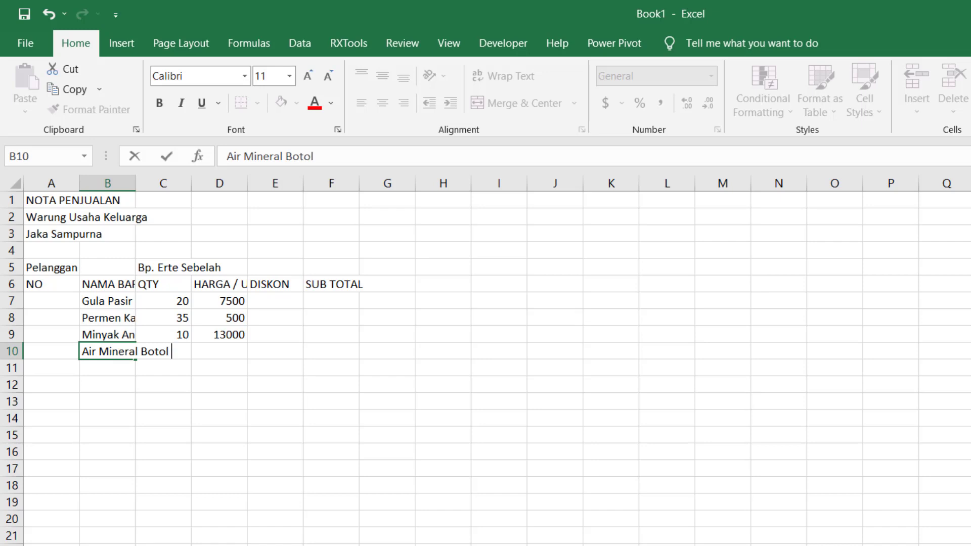
pyautogui.write('1')
pyautogui.write('L')
pyautogui.press('BackSpace')
pyautogui.press('BackSpace')
pyautogui.write('500ML')
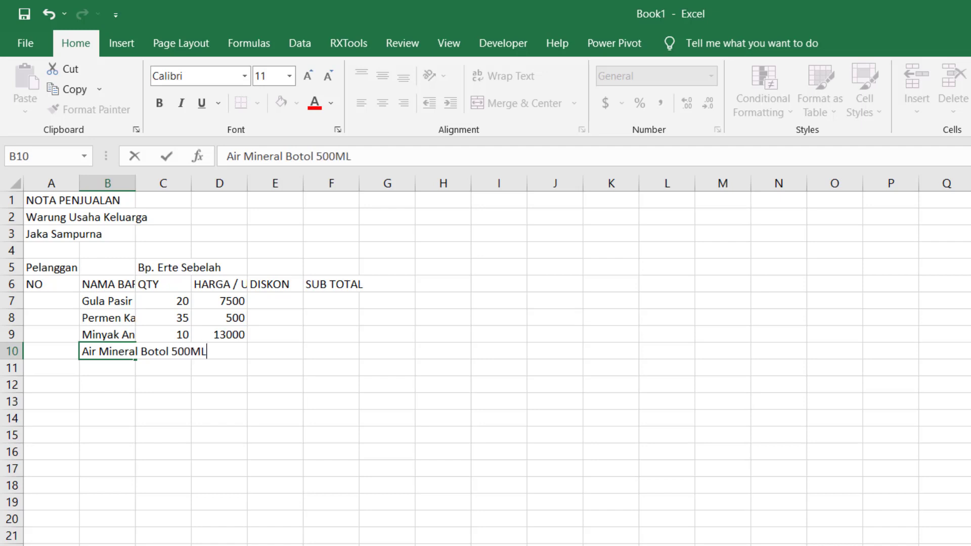
# - Give the item in row 10 a quantity of 6 and a unit price of 4000
pyautogui.press('Tab')
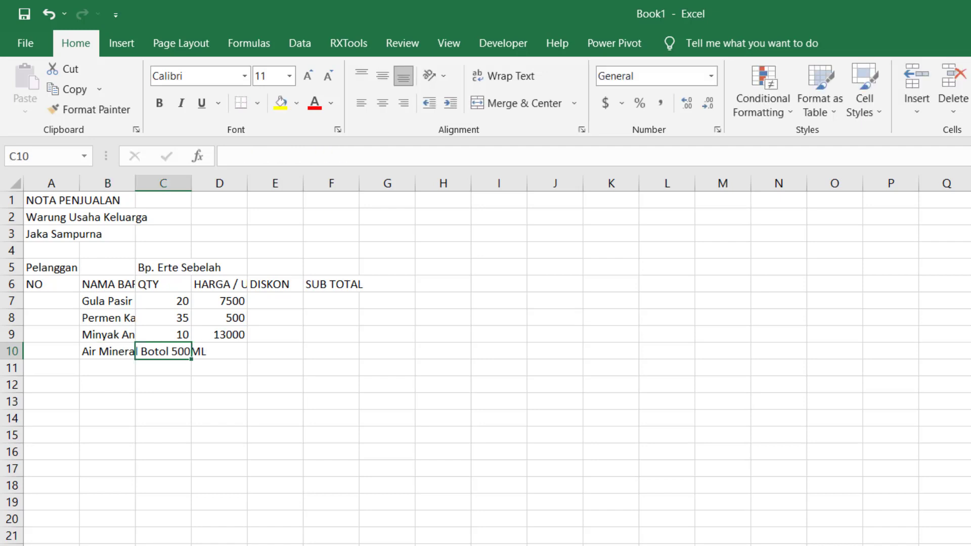
pyautogui.write('6')
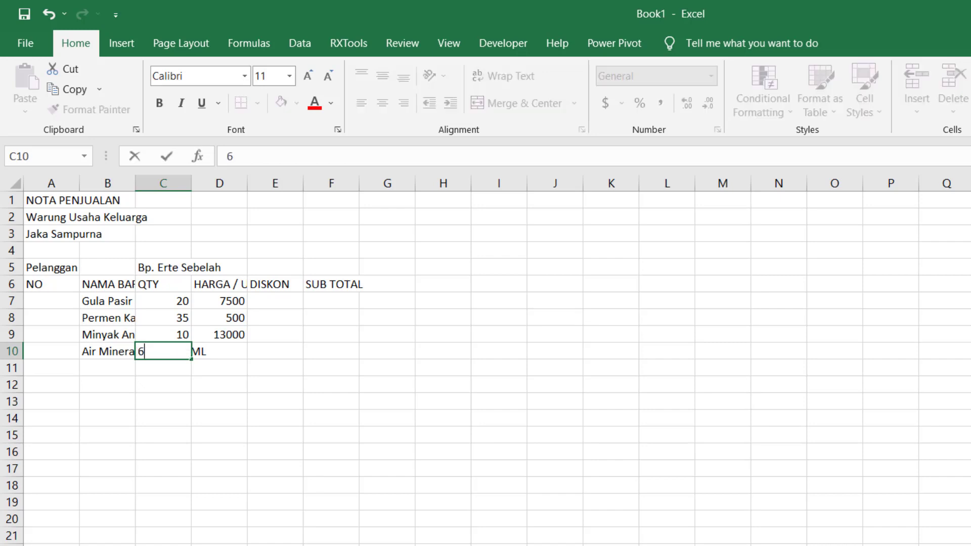
pyautogui.press('Tab')
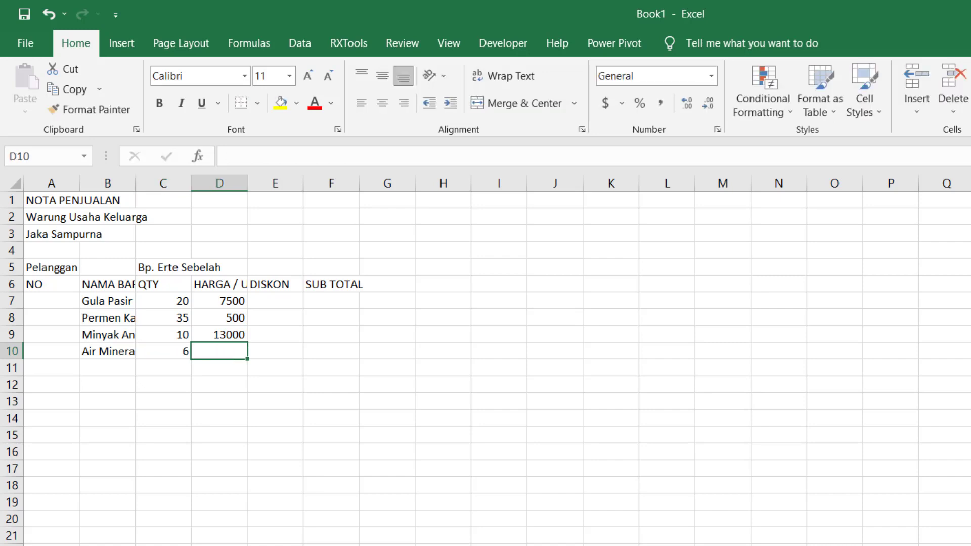
pyautogui.write('4000')
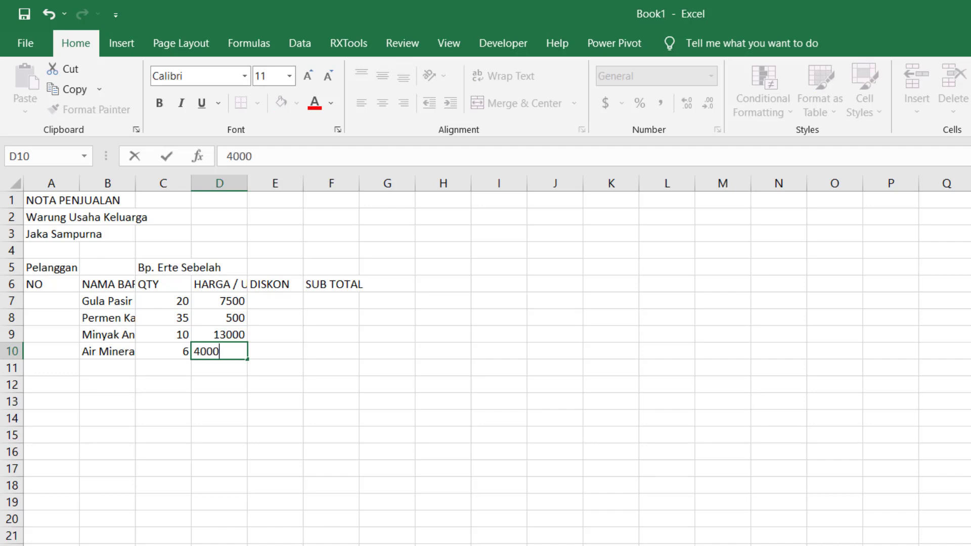
pyautogui.press('Return')
# - Fill in the fifth item in row 11: "Garam Dapur" with quantity 12 and unit price 5000
pyautogui.press('Tab')
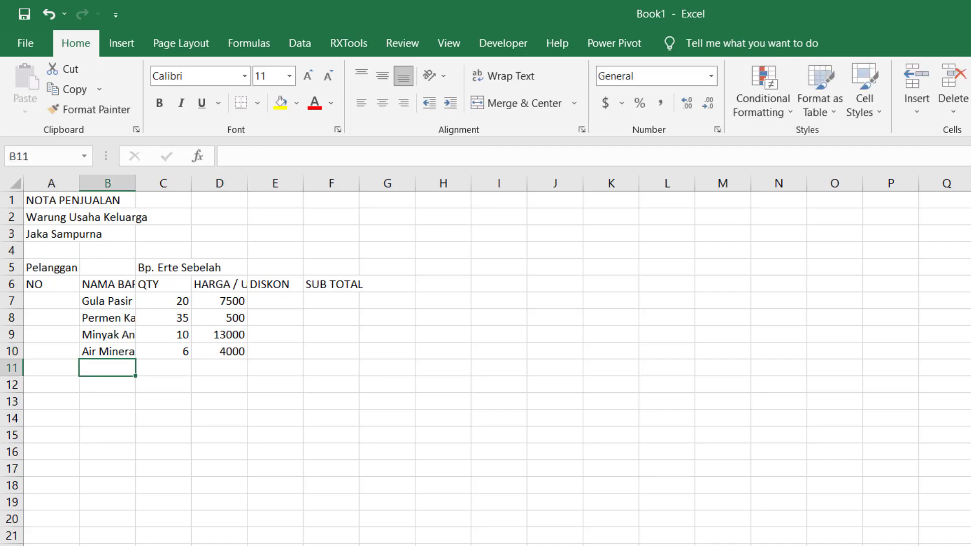
pyautogui.write('Garam')
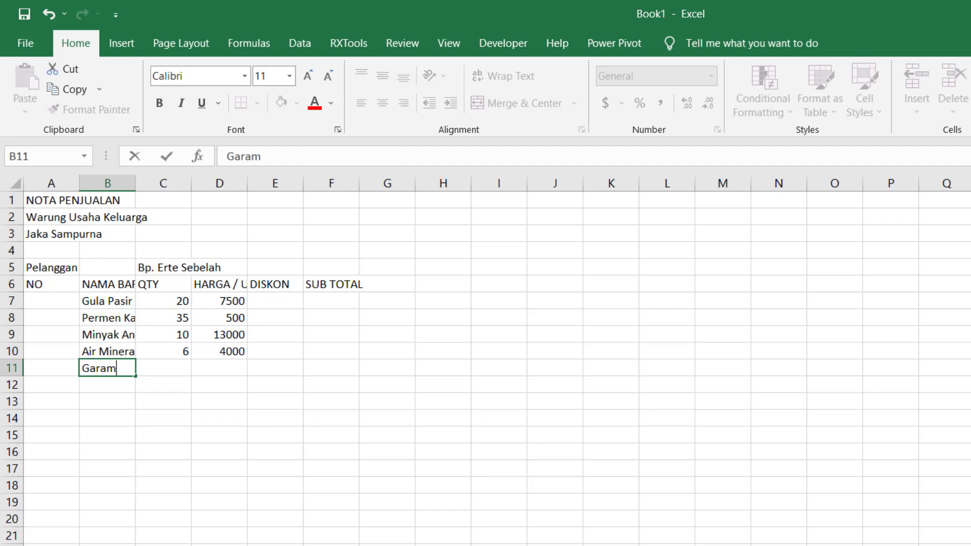
pyautogui.write(' Dapur')
pyautogui.press('Tab')
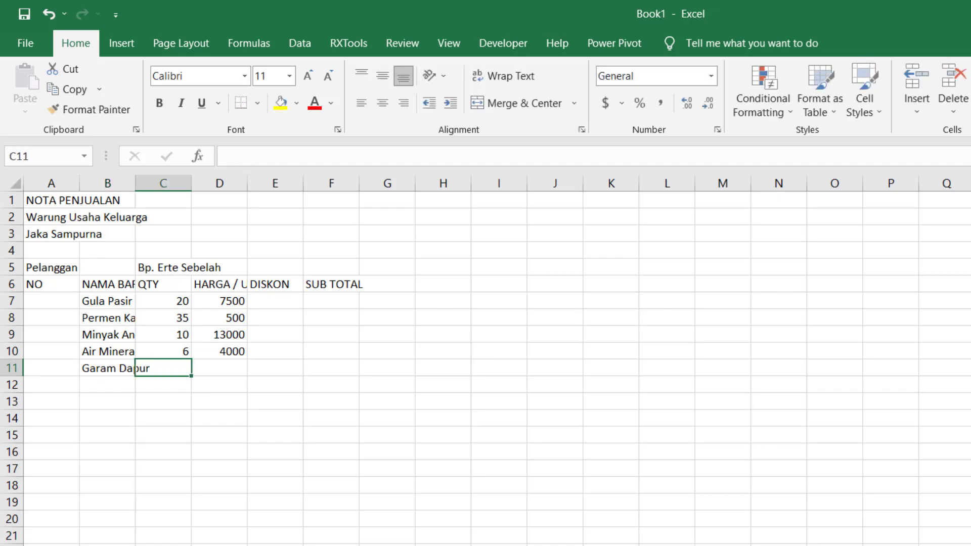
pyautogui.write('12')
pyautogui.press('Tab')
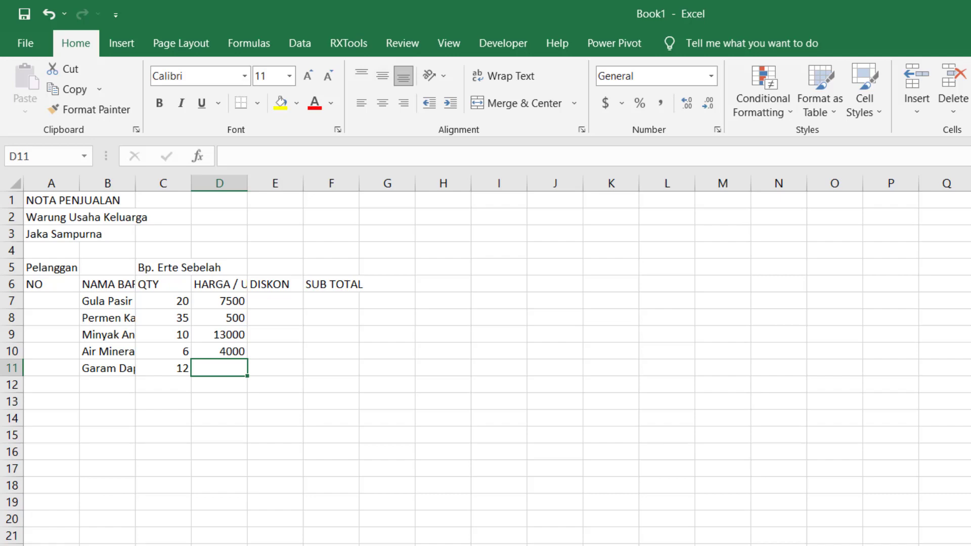
pyautogui.write('5')
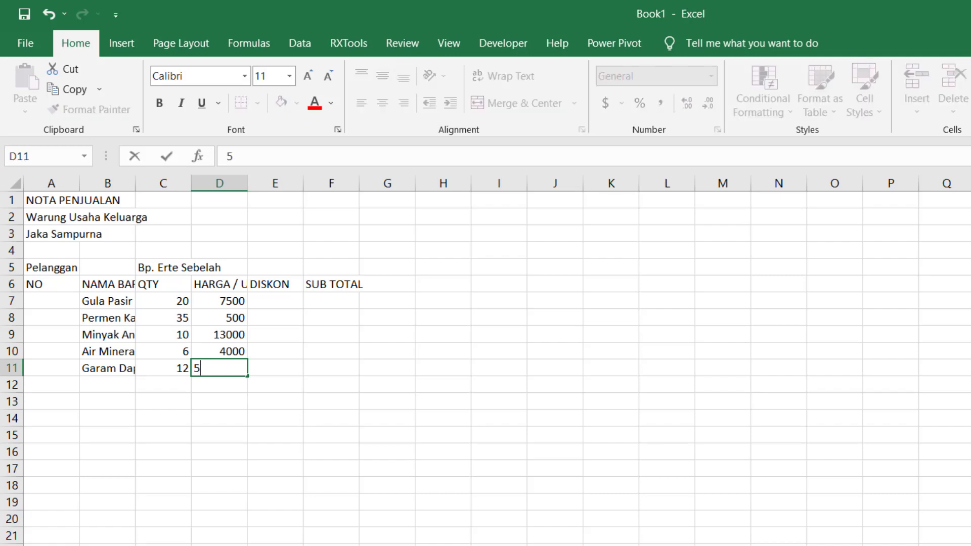
pyautogui.write('000')
pyautogui.press('Return')
# - Fill in the sixth item in row 12: "Kecap Cap Ayam Cemani" with quantity 17 and unit price 6500, leaving the discount blank
pyautogui.press('Tab')
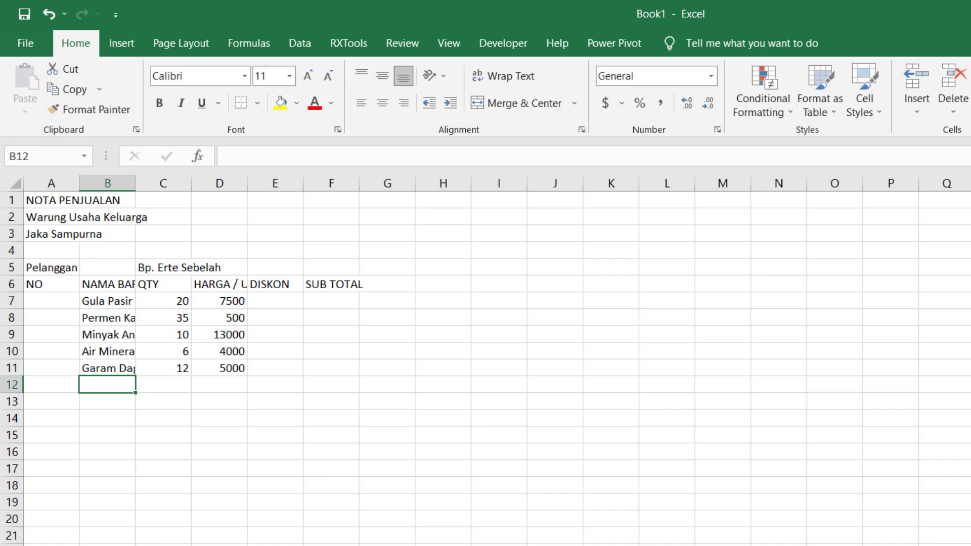
pyautogui.write('Kecap')
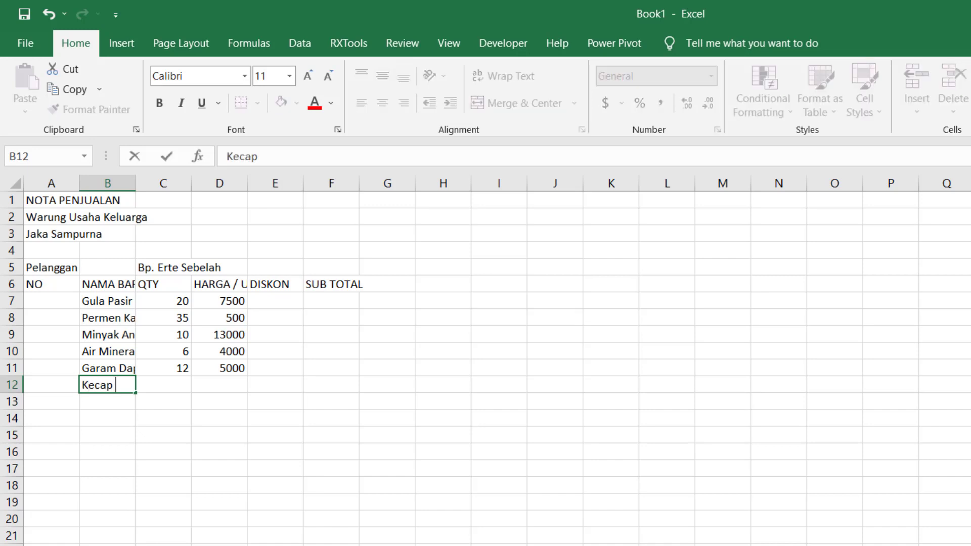
pyautogui.write(' Cap Ayam')
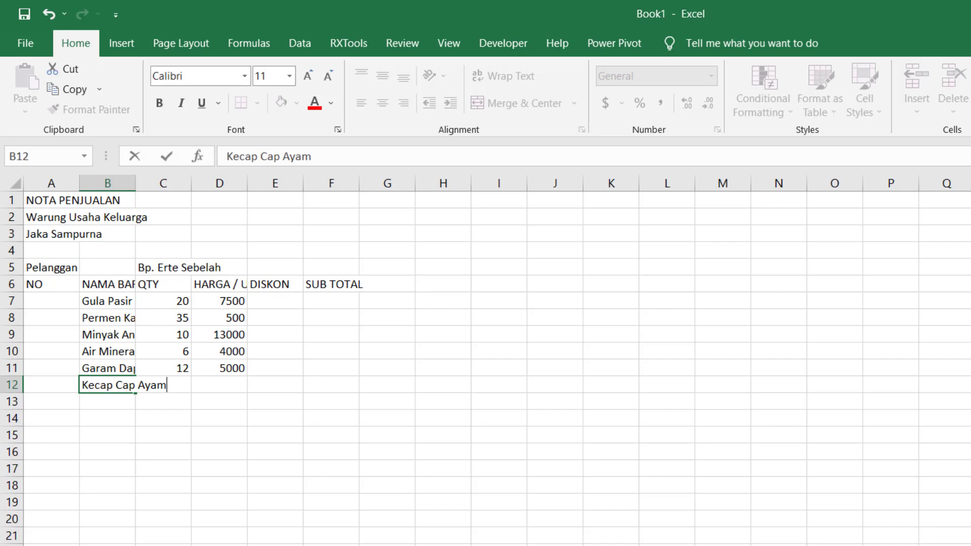
pyautogui.write(' Ceman')
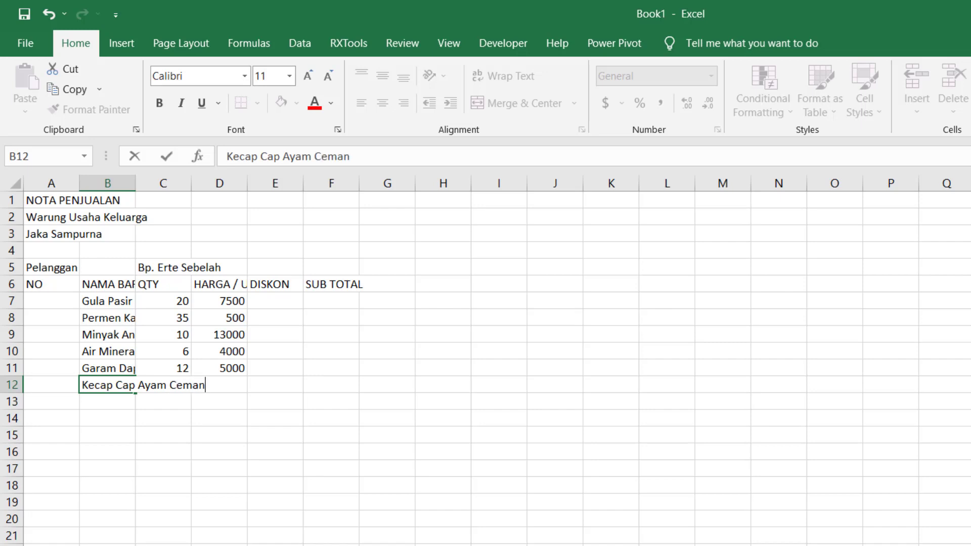
pyautogui.write('i')
pyautogui.press('Tab')
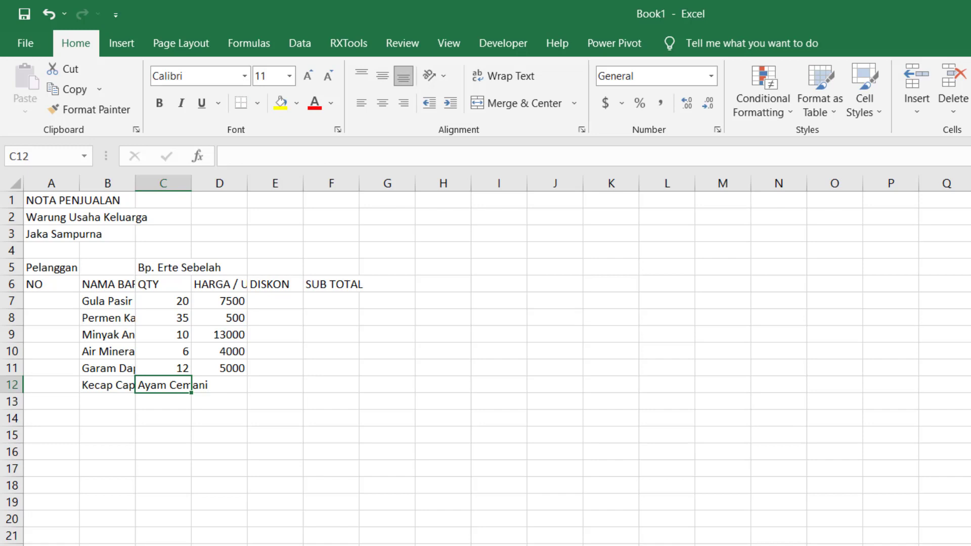
pyautogui.write('17')
pyautogui.press('Tab')
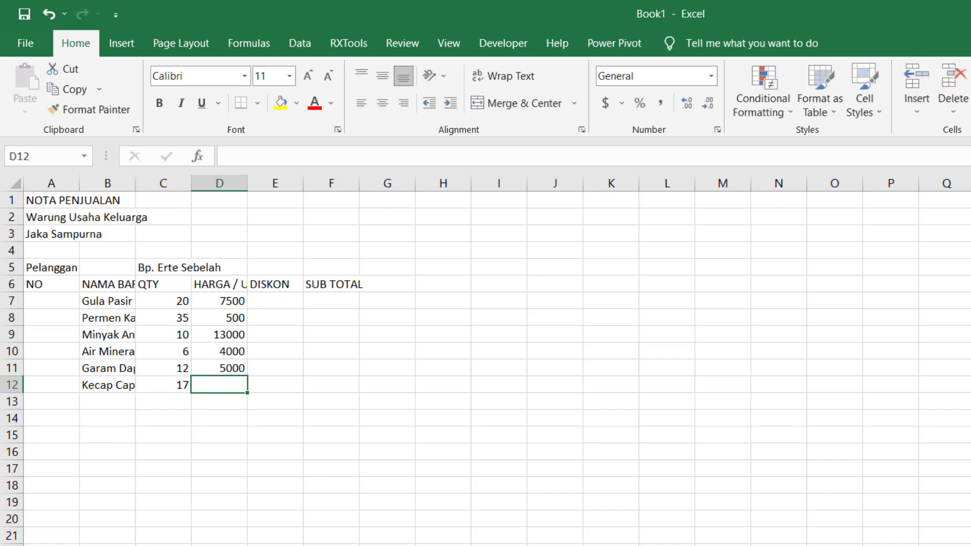
pyautogui.write('6500')
pyautogui.press('Tab')
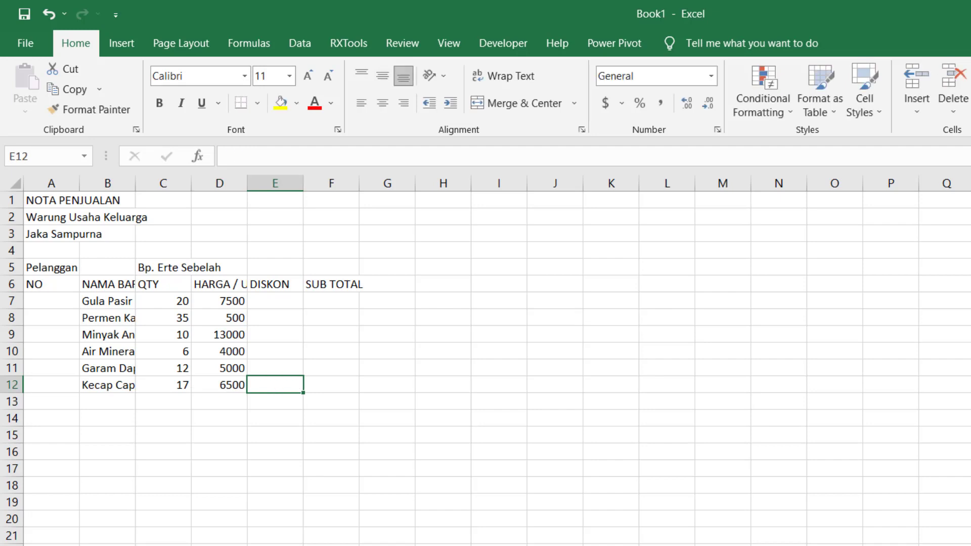
pyautogui.press('Return')
pyautogui.press('Tab')
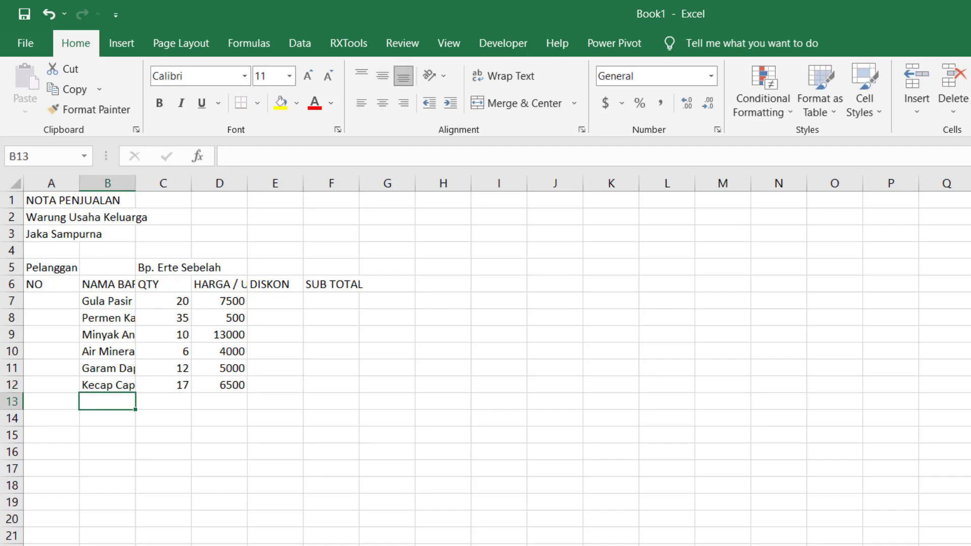
# - Enter the seventh item's name, "Mie Blasteran Rasa Ayam Bawang", in cell B13
pyautogui.write('Mie B')
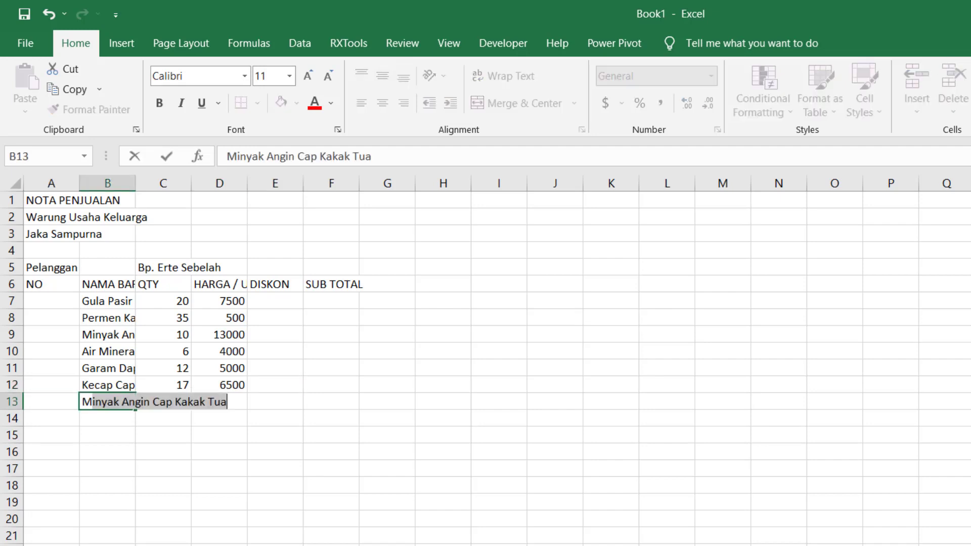
pyautogui.write('la')
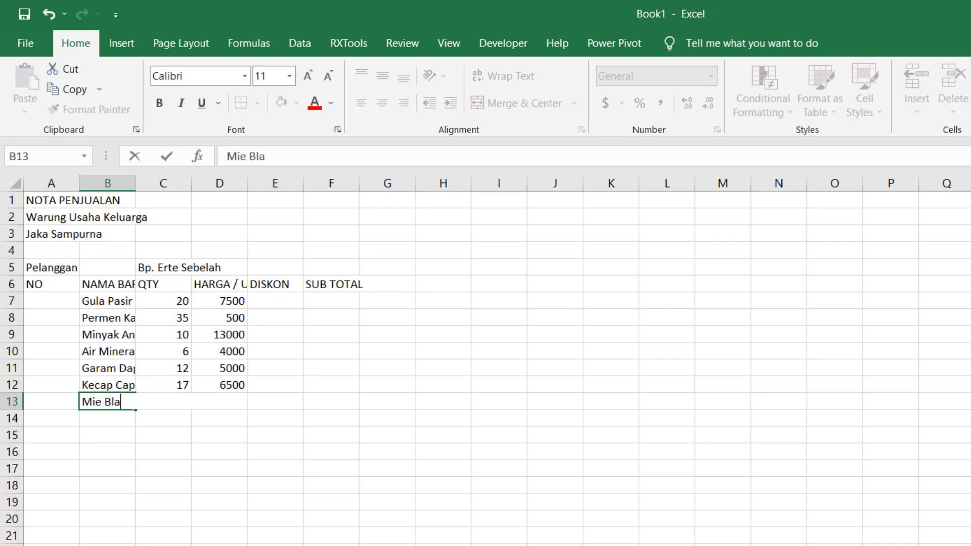
pyautogui.write('steran Cam')
pyautogui.press('BackSpace')
pyautogui.write('p')
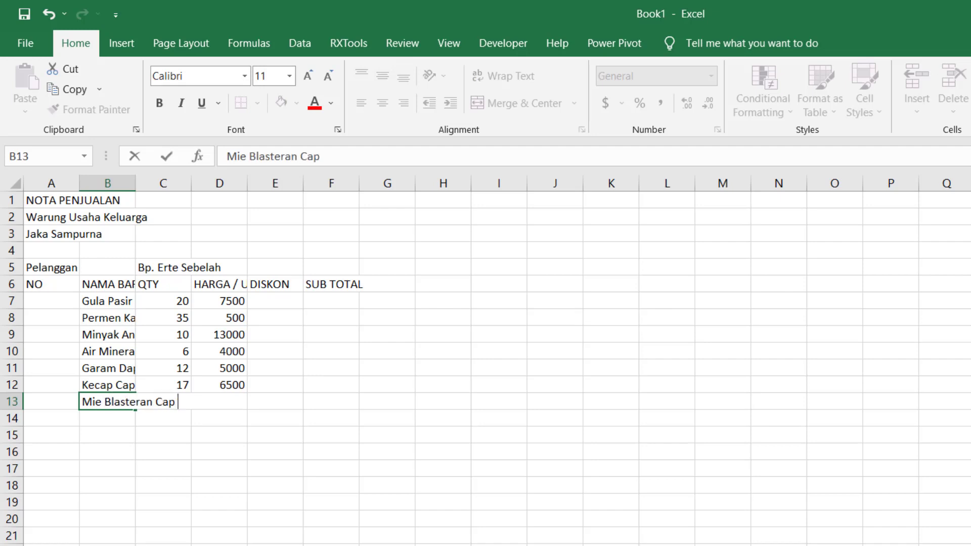
pyautogui.press('BackSpace')
pyautogui.press('BackSpace')
pyautogui.press('BackSpace')
pyautogui.write('Rasa Ayam B')
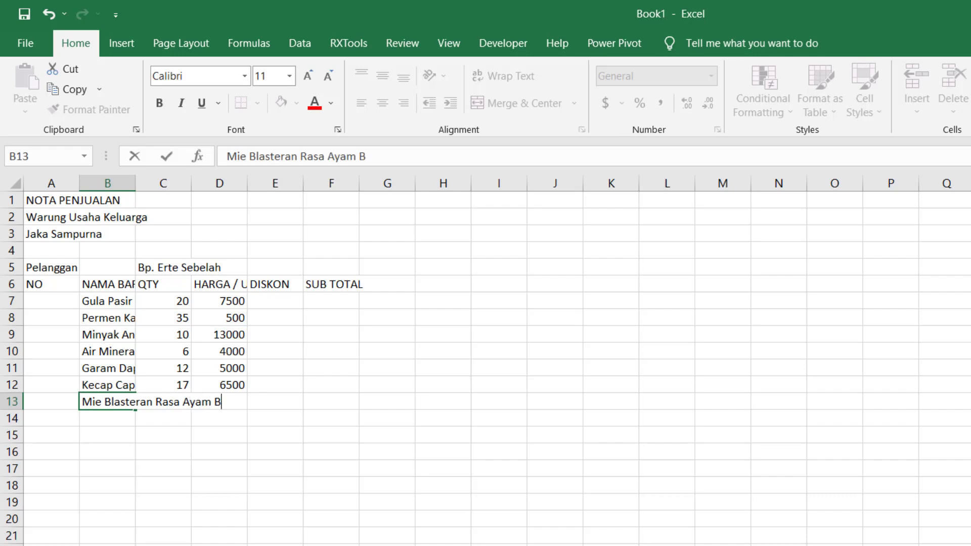
pyautogui.write('awang')
pyautogui.press('Tab')
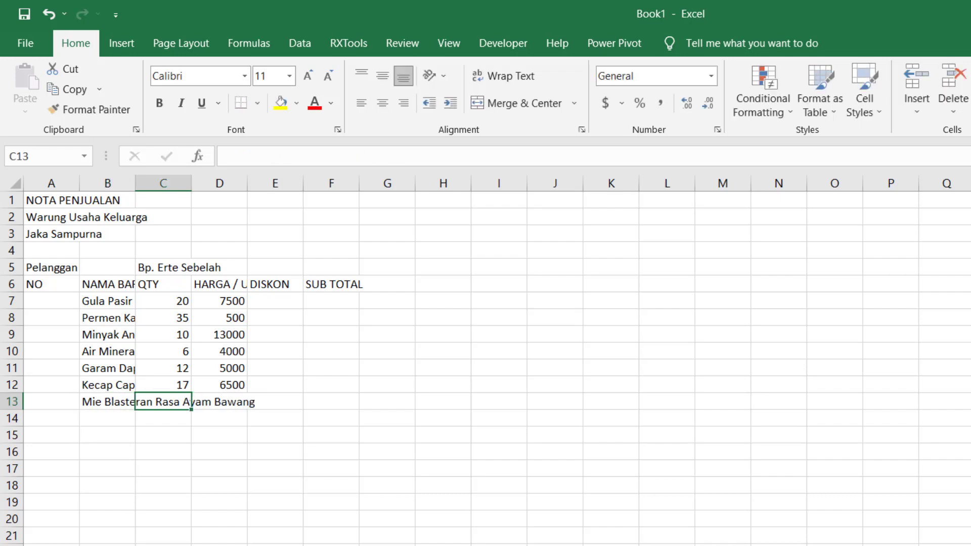
# - Give the item in row 13 a quantity of 19 and a unit price of 3000
pyautogui.write('19')
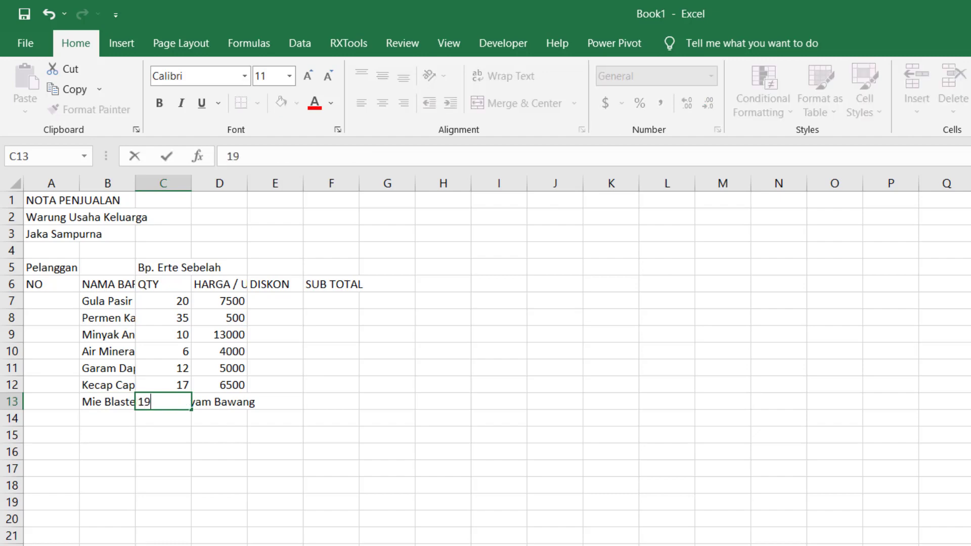
pyautogui.press('Tab')
pyautogui.write('3000')
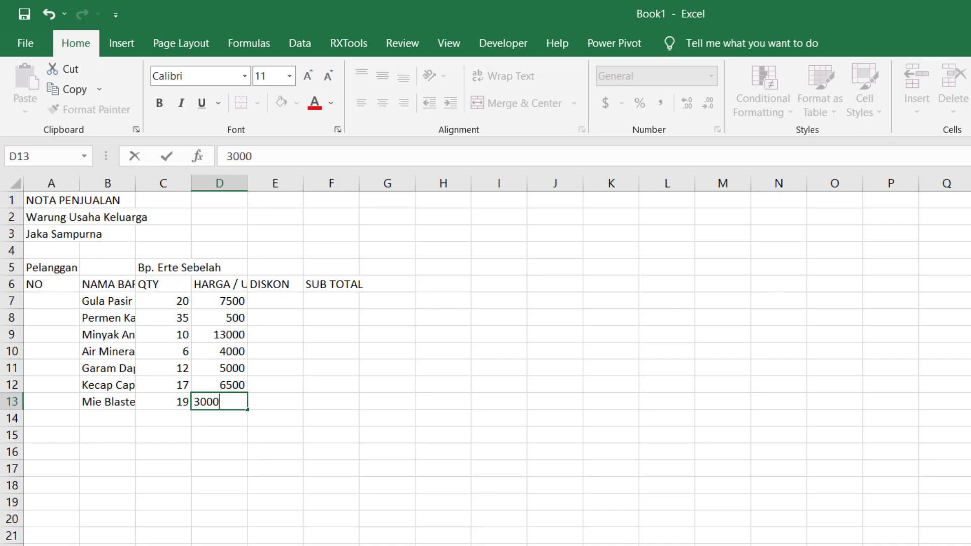
pyautogui.press('Return')
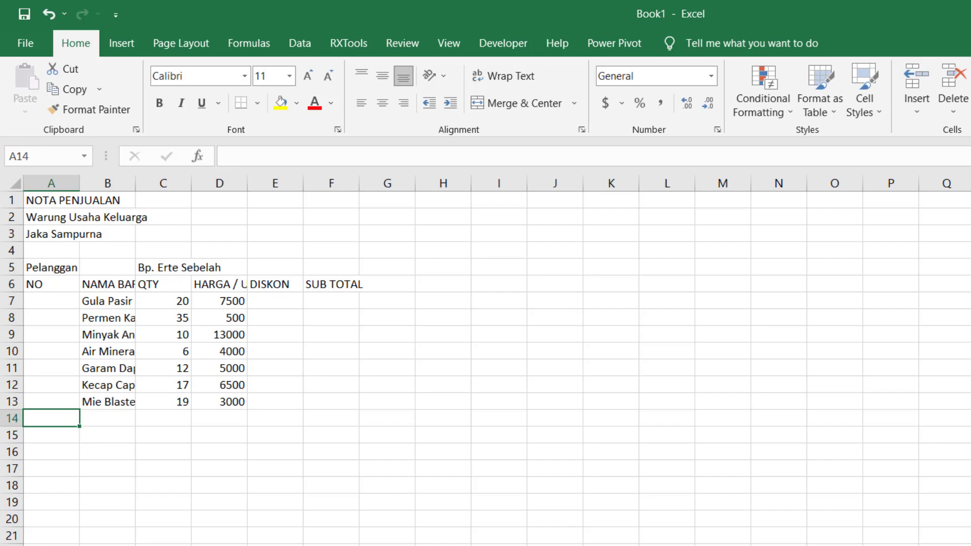
# - Enter the item name "Es Krim Tenda" in cell B14, leaving its number blank
pyautogui.press('Tab')
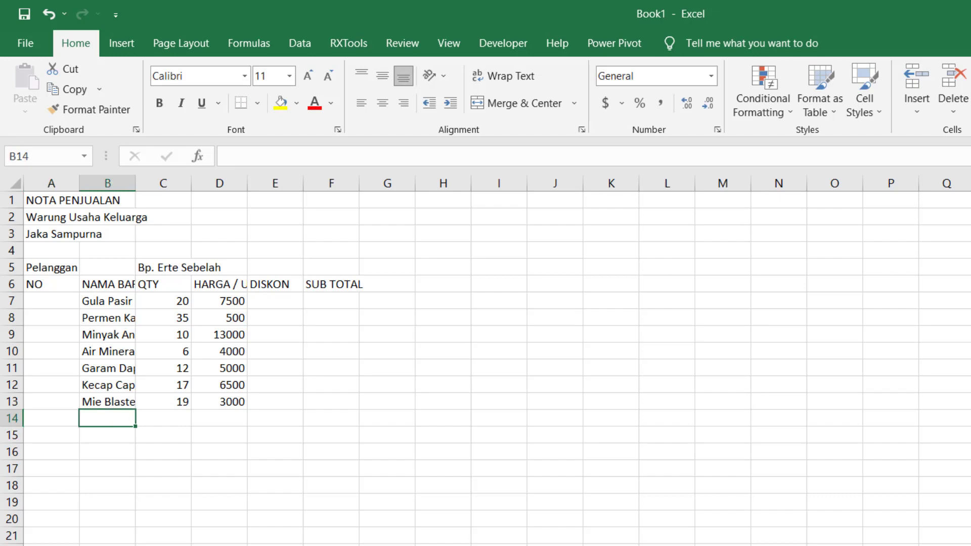
pyautogui.write('Es Krim')
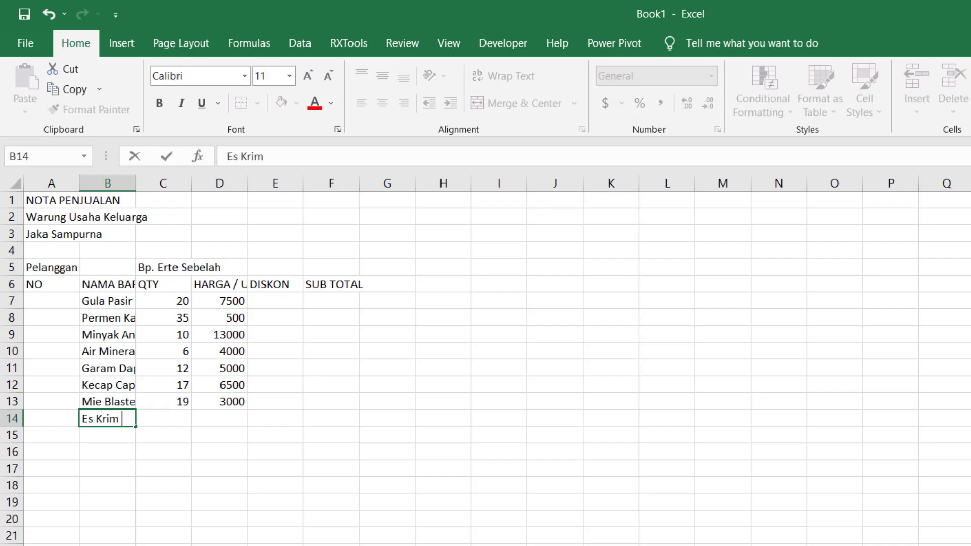
pyautogui.write(' Tenda')
pyautogui.press('Return')
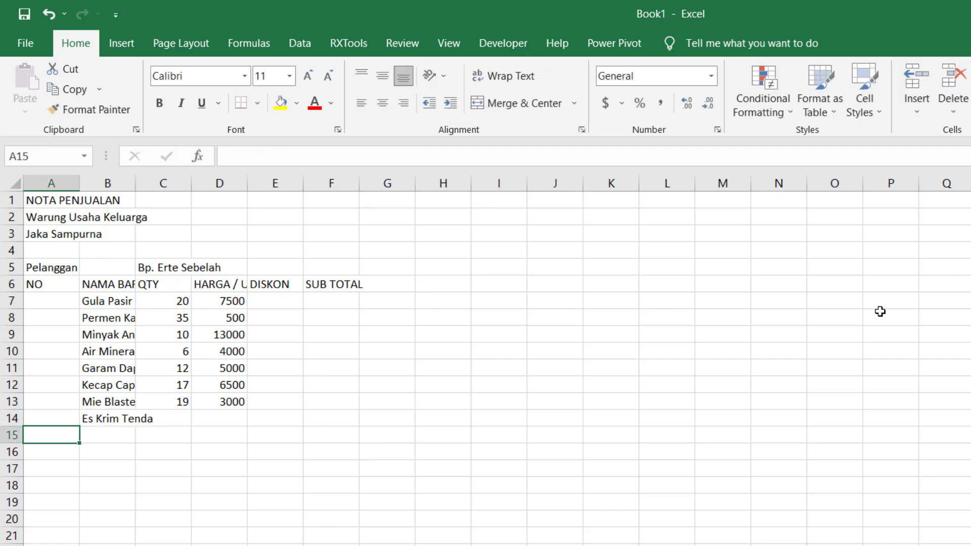
# - Insert a blank row above the "Es Krim Tenda" row
pyautogui.rightClick(12, 417)
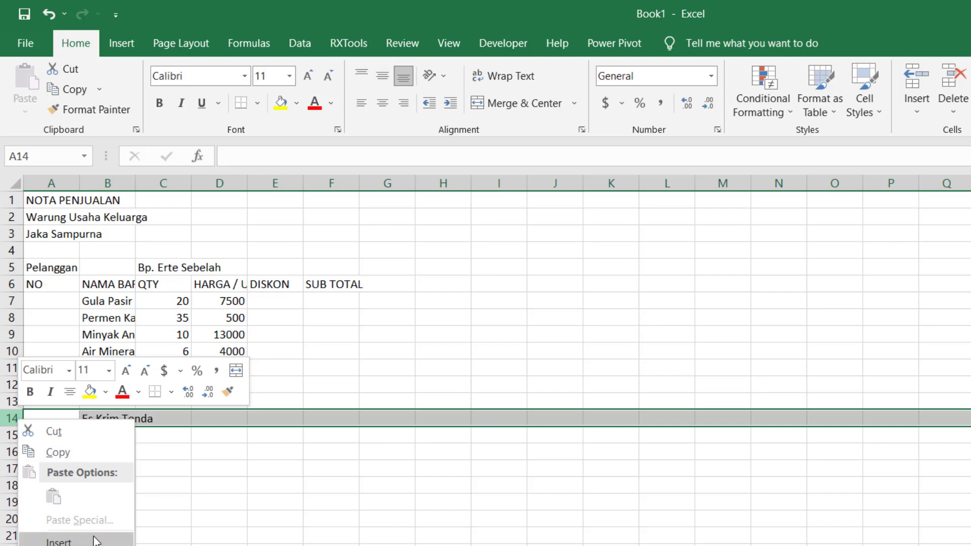
pyautogui.click(59, 541)
pyautogui.press('Down')
pyautogui.press('Up')
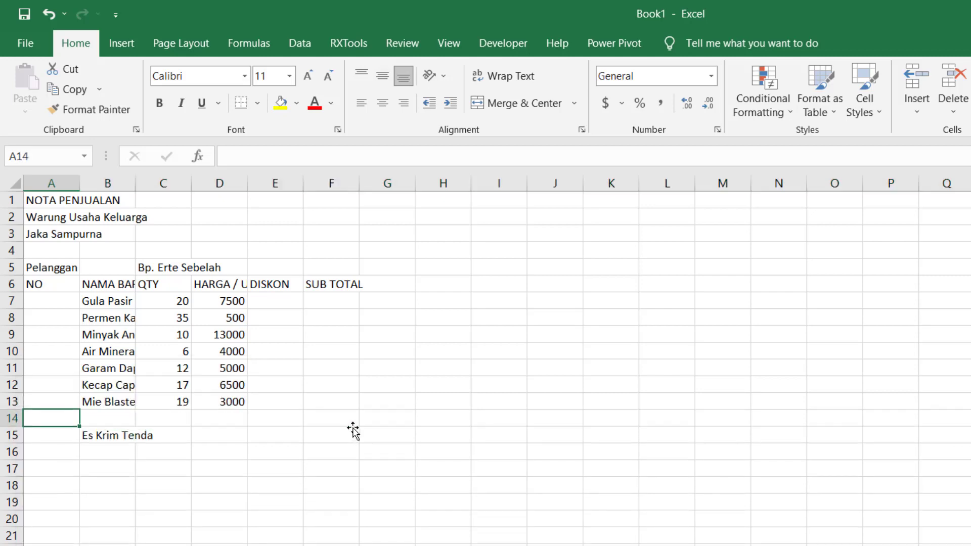
# - Enter the item name "Mie Jagoan Rasa Kari" in cell B14 of the blank row
pyautogui.press('Right')
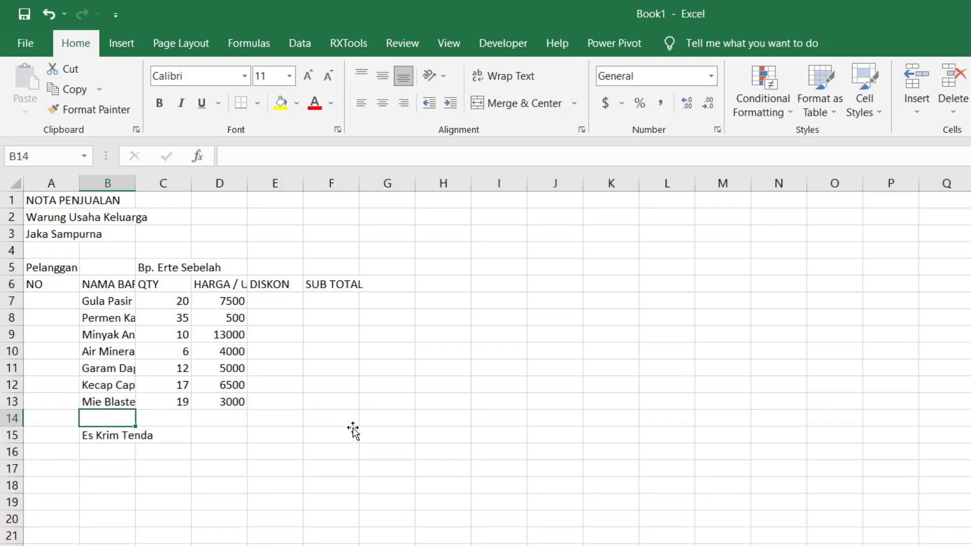
pyautogui.write('Mie ')
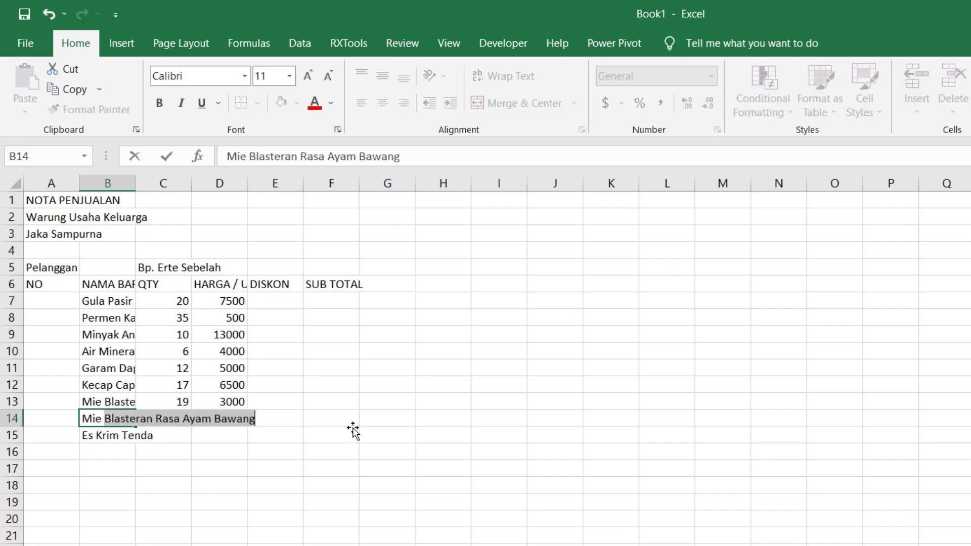
pyautogui.write('Jagoan')
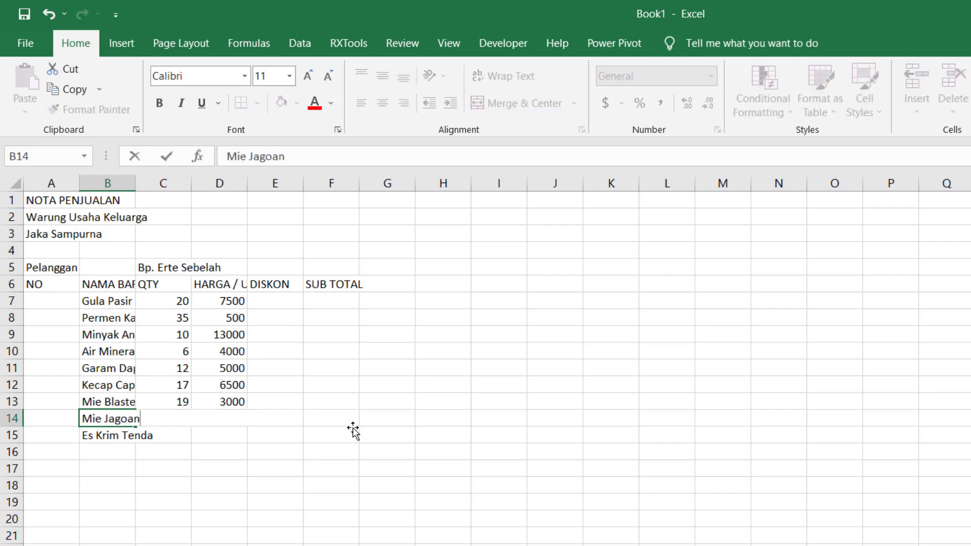
pyautogui.write(' Rasa Kari')
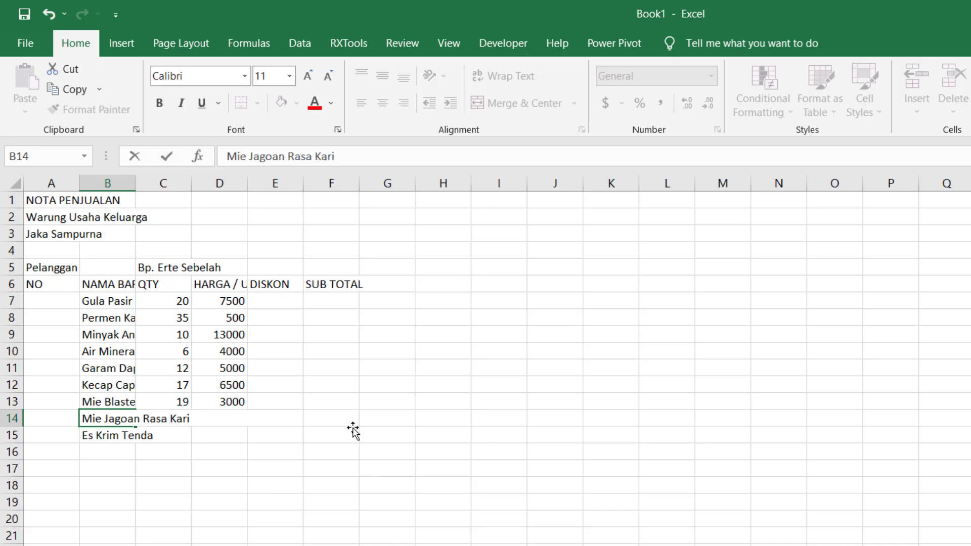
pyautogui.press('Tab')
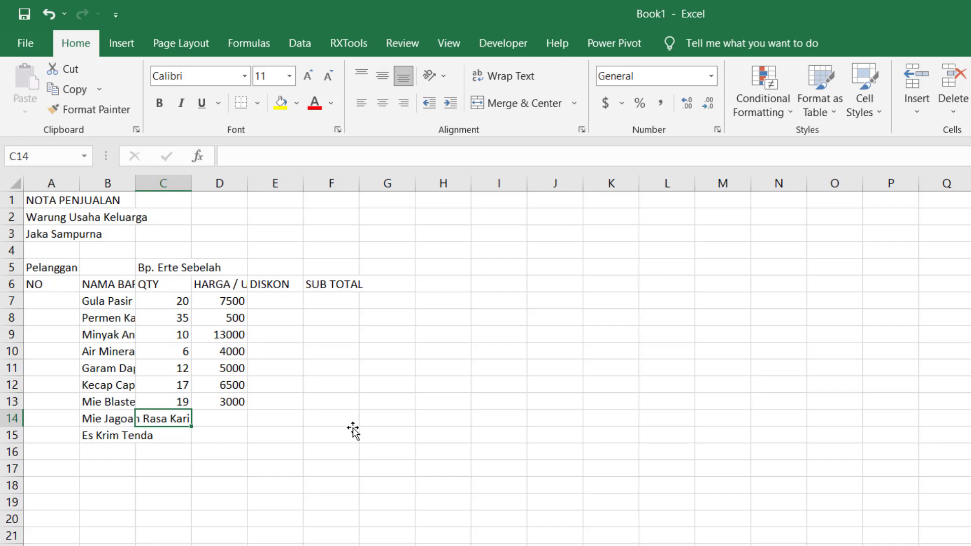
# - Give the item in row 14 a quantity of 27 and a unit price of 2750
pyautogui.write('27')
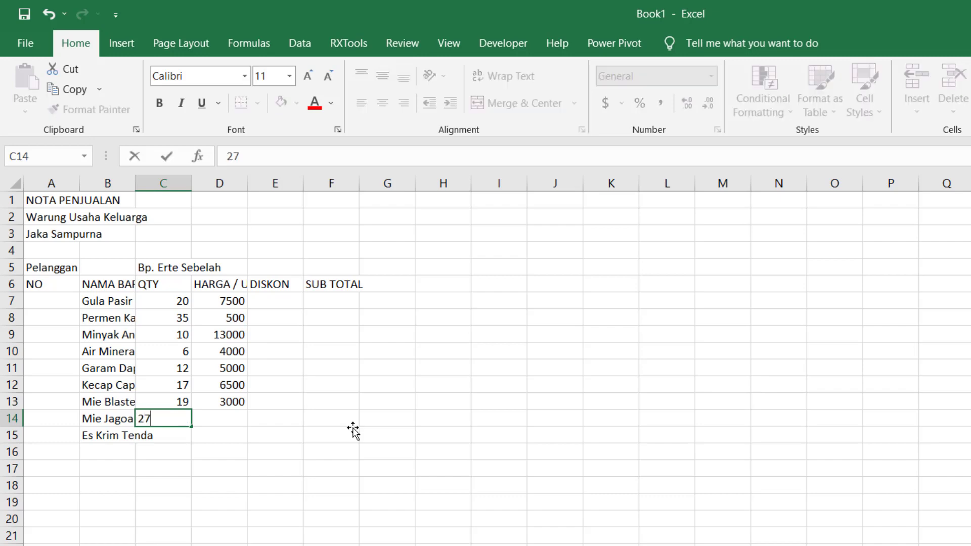
pyautogui.press('Tab')
pyautogui.write('27')
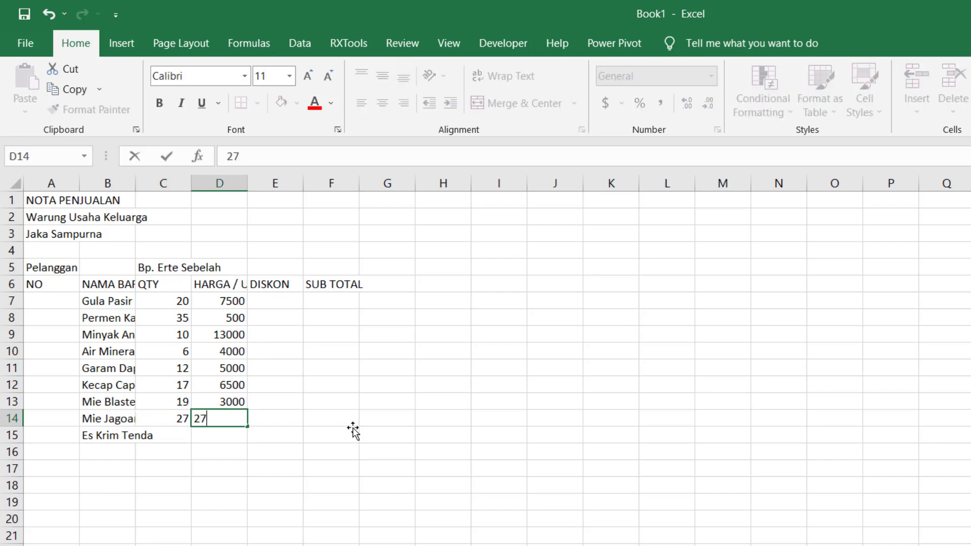
pyautogui.write('50')
pyautogui.press('Return')
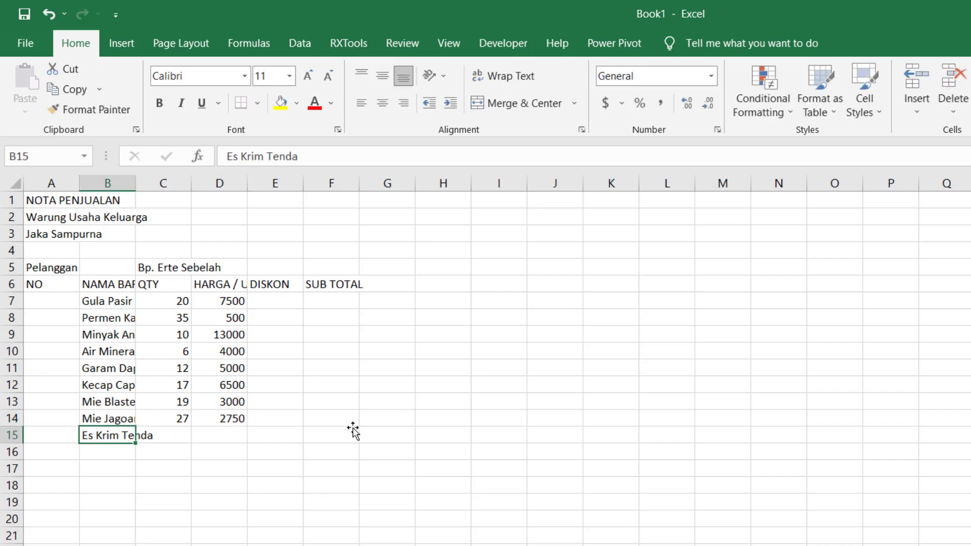
# - Autofit column B to the item names, and give "Es Krim Tenda" in row 15 a quantity of 3 and a unit price of 4200
pyautogui.doubleClick(134, 189)
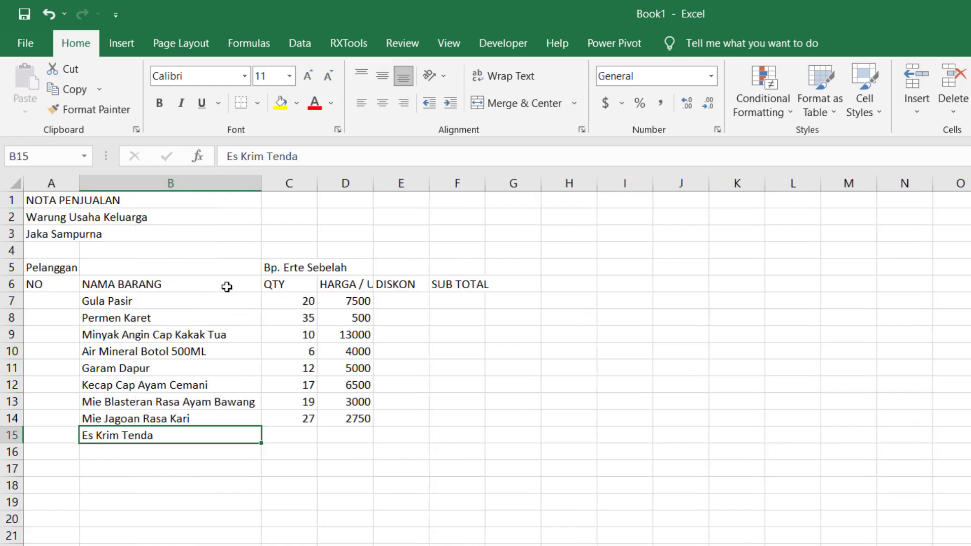
pyautogui.press('Tab')
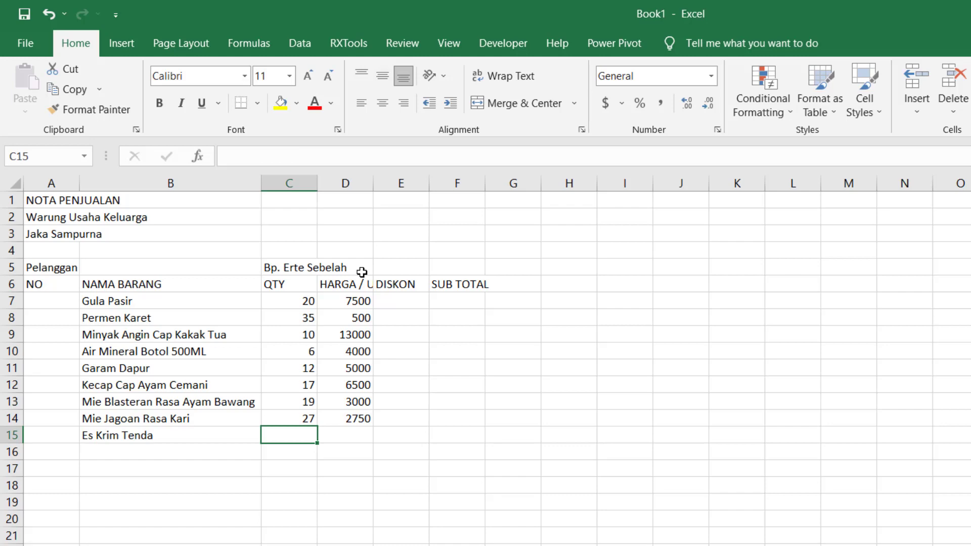
pyautogui.write('3')
pyautogui.press('Tab')
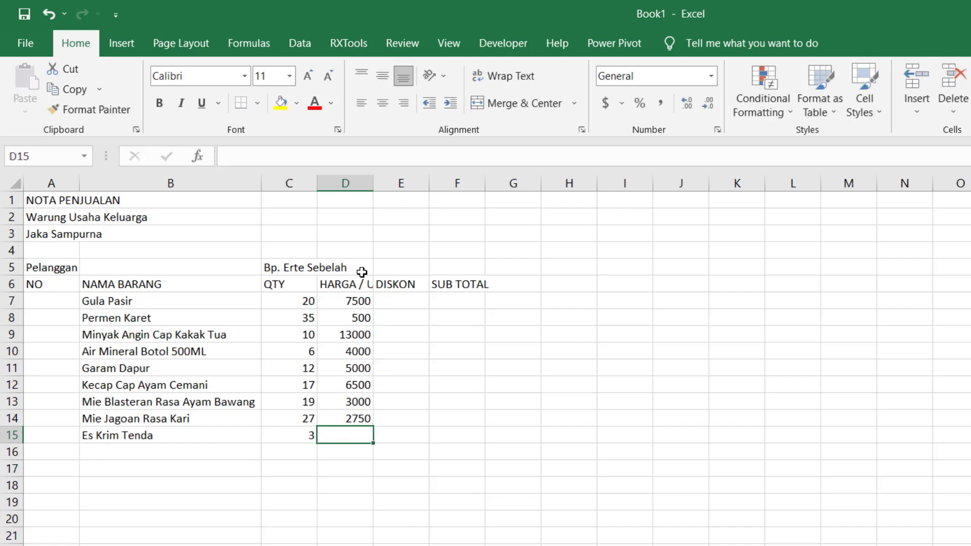
pyautogui.write('4200')
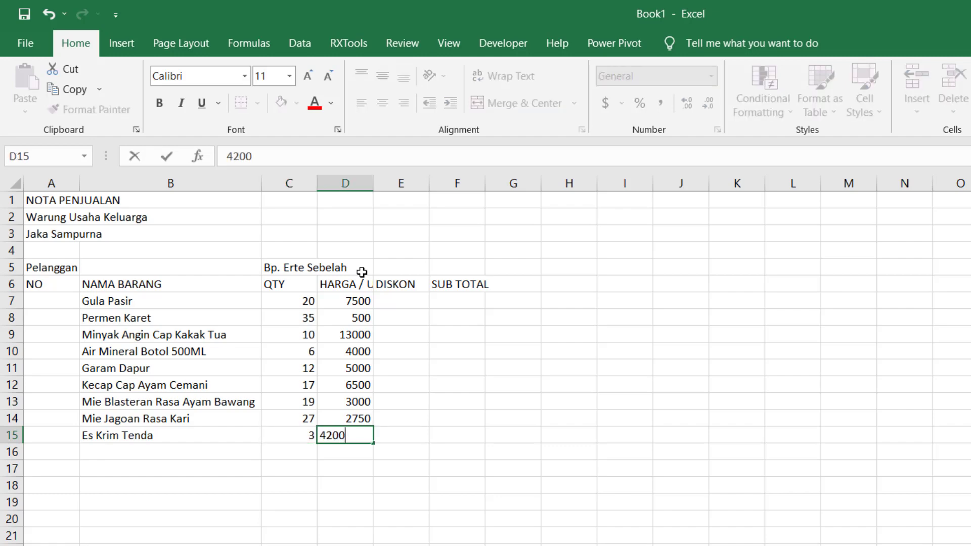
pyautogui.press('Up')
pyautogui.press('Up')
pyautogui.press('Up')
pyautogui.press('Up')
pyautogui.press('Up')
pyautogui.press('Up')
pyautogui.press('Up')
pyautogui.press('Up')
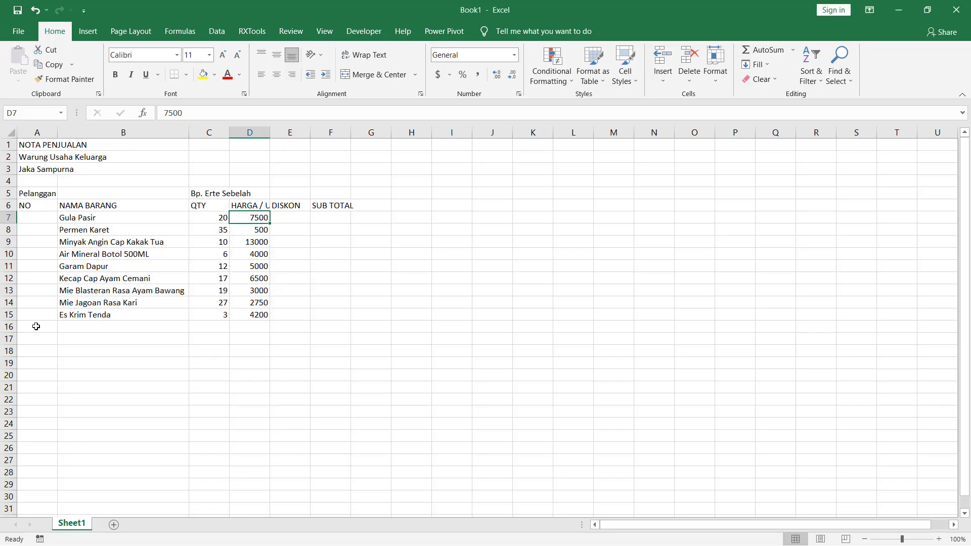
# - Enter the summary labels "Total" in cell A16 and "PPN 10%" in cell A17
pyautogui.click(51, 451)
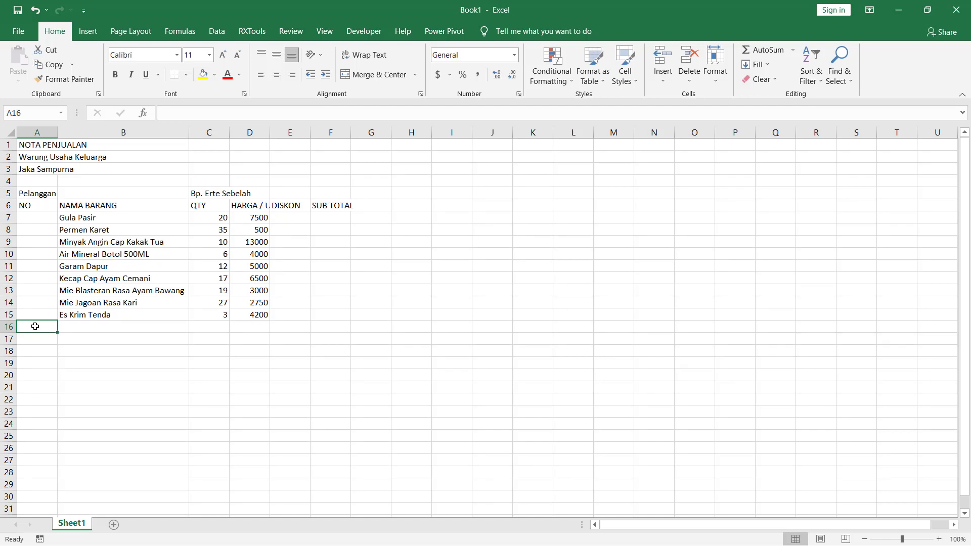
pyautogui.write('Total')
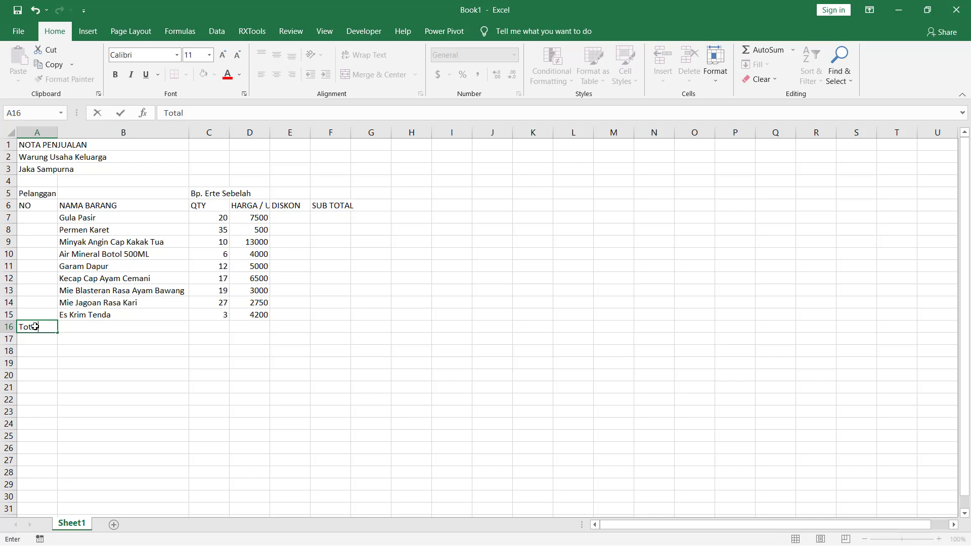
pyautogui.press('Return')
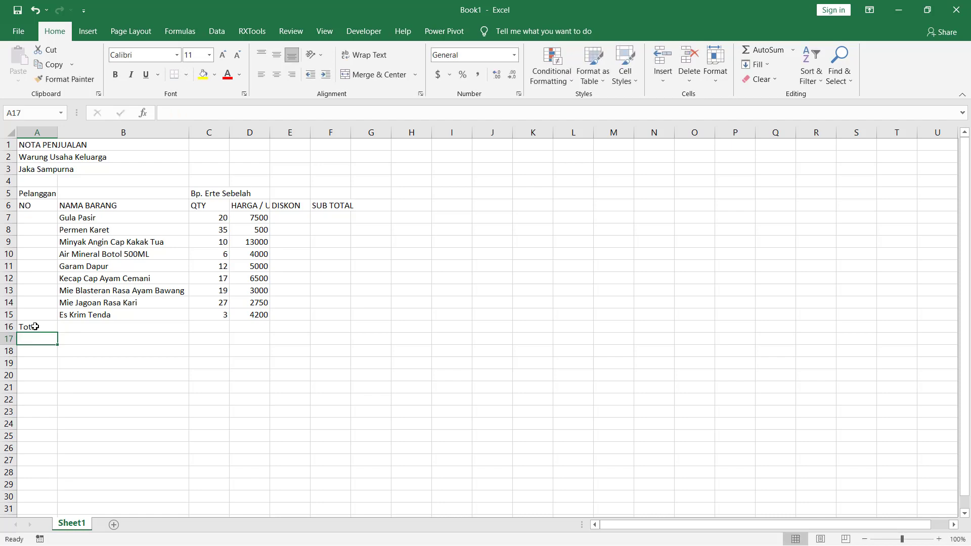
pyautogui.write('PPN 10')
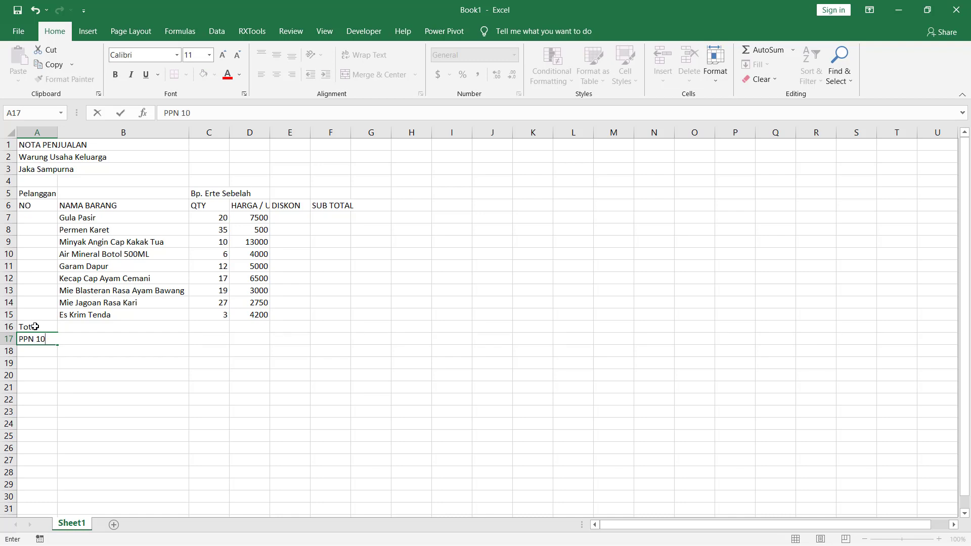
pyautogui.write('%')
pyautogui.press('Return')
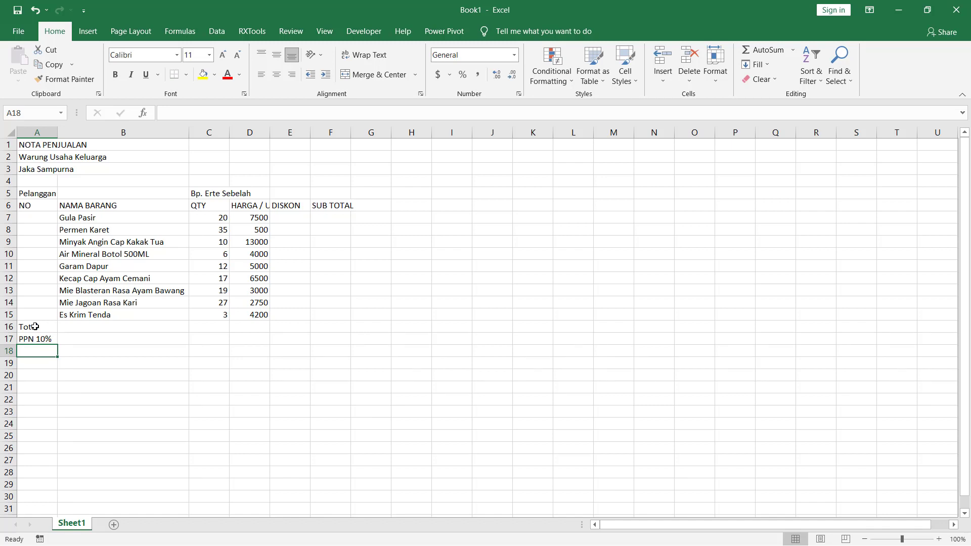
# - Enter the summary label "Total Setelah Dipotong PPN" in cell A18
pyautogui.write('Total')
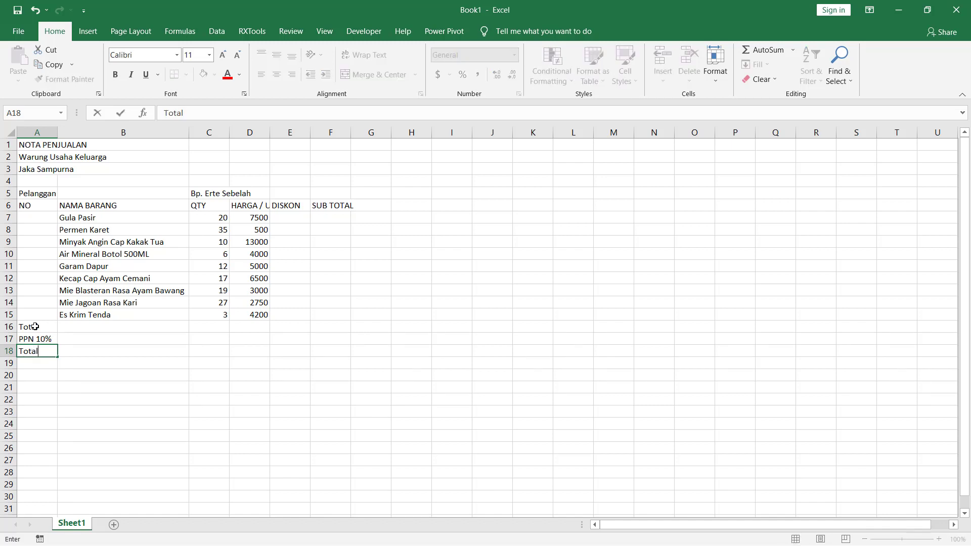
pyautogui.write(' Setelah Dipotong PPN')
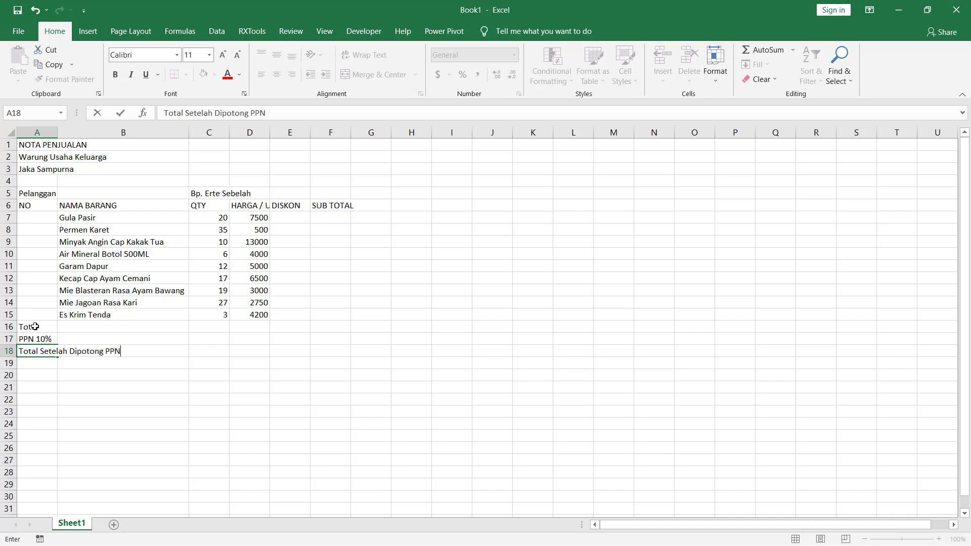
pyautogui.press('Return')
# - Enter the summary label "Diskon Bonus (untuk total Qty >70,1.5%)" in cell A19
pyautogui.write('D')
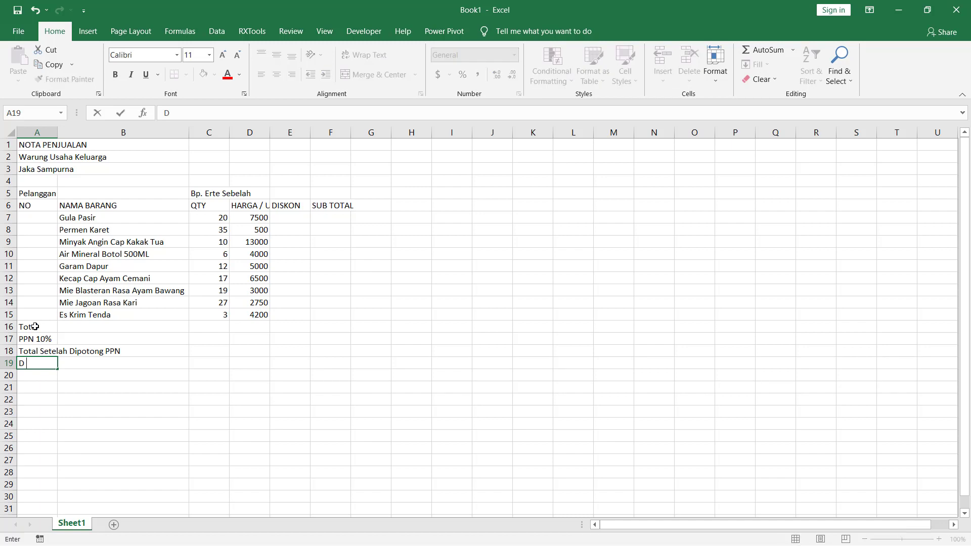
pyautogui.write('iskon Bonus (')
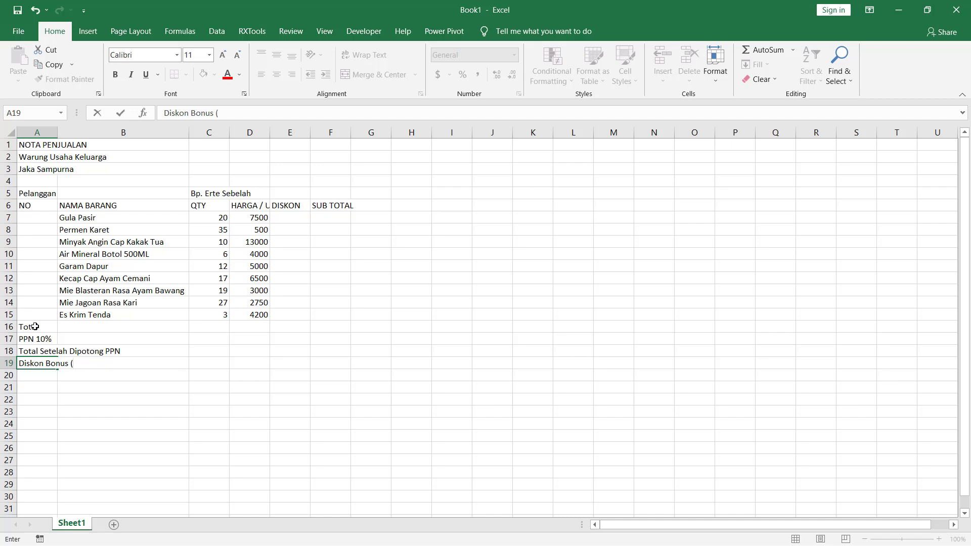
pyautogui.write('Utk tota')
pyautogui.press('BackSpace')
pyautogui.press('BackSpace')
pyautogui.press('BackSpace')
pyautogui.press('BackSpace')
pyautogui.press('BackSpace')
pyautogui.press('BackSpace')
pyautogui.press('BackSpace')
pyautogui.press('BackSpace')
pyautogui.write('ut')
pyautogui.press('BackSpace')
pyautogui.write('ntuk total Qty')
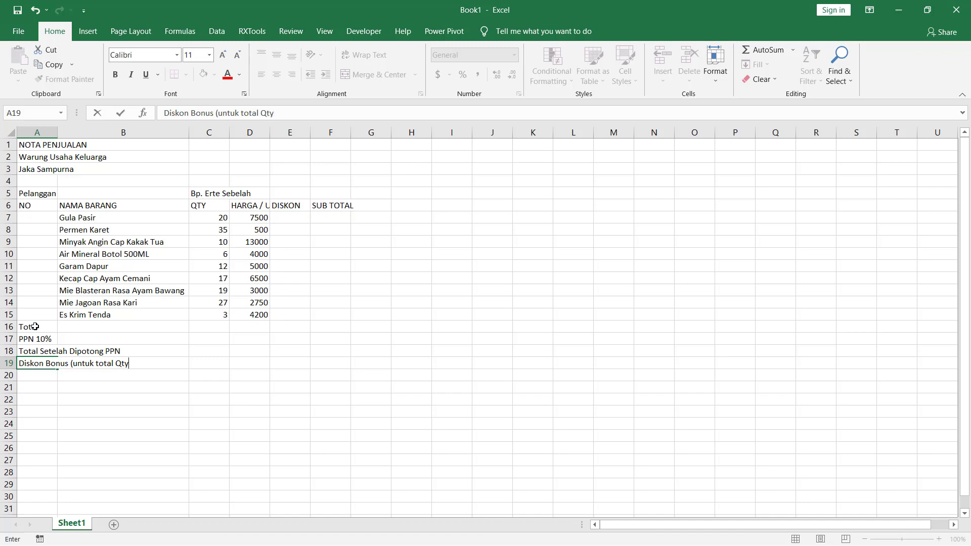
pyautogui.write(' >70,1.5%)')
pyautogui.press('Return')
# - Enter the summary label "Total Akhir" in cell A20
pyautogui.write('T')
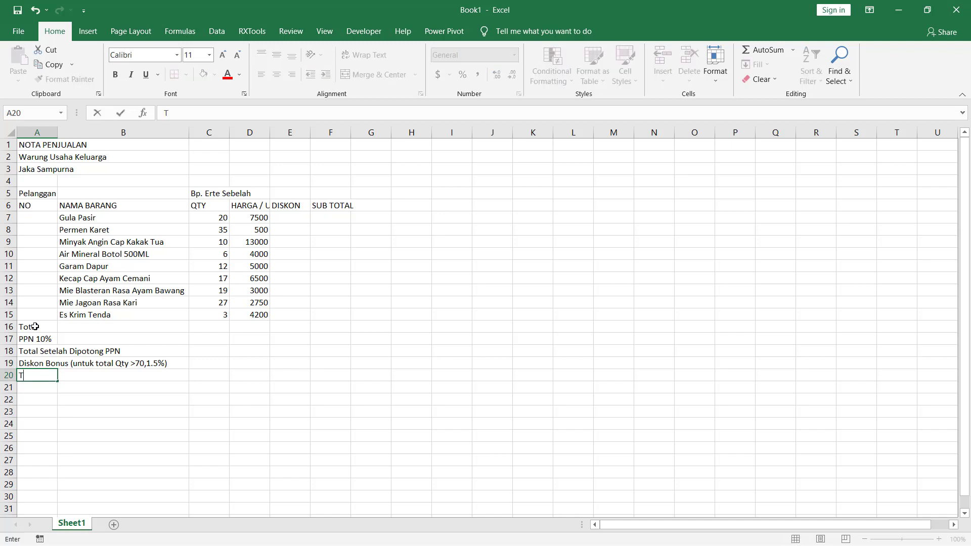
pyautogui.write('otal Akhir')
pyautogui.press('Return')
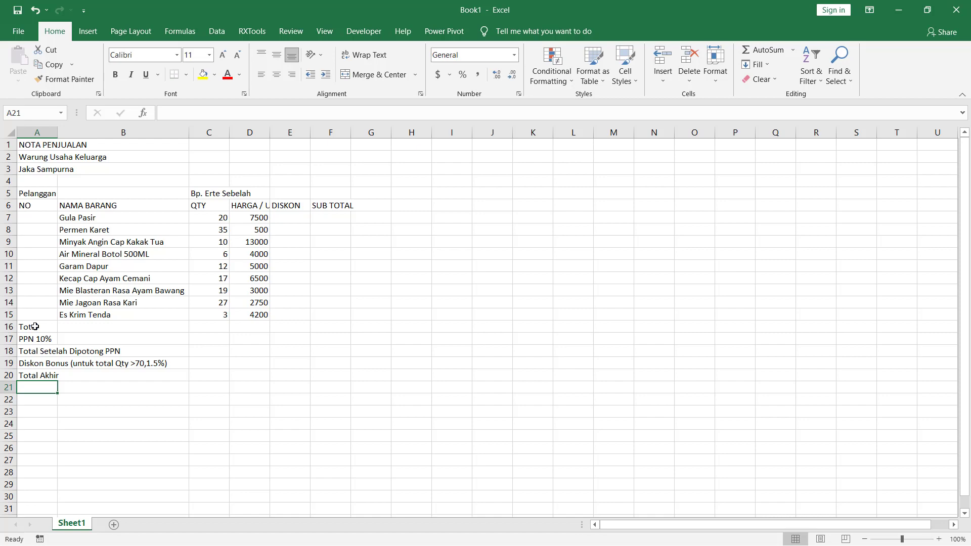
pyautogui.hotkey('ctrl', 's')
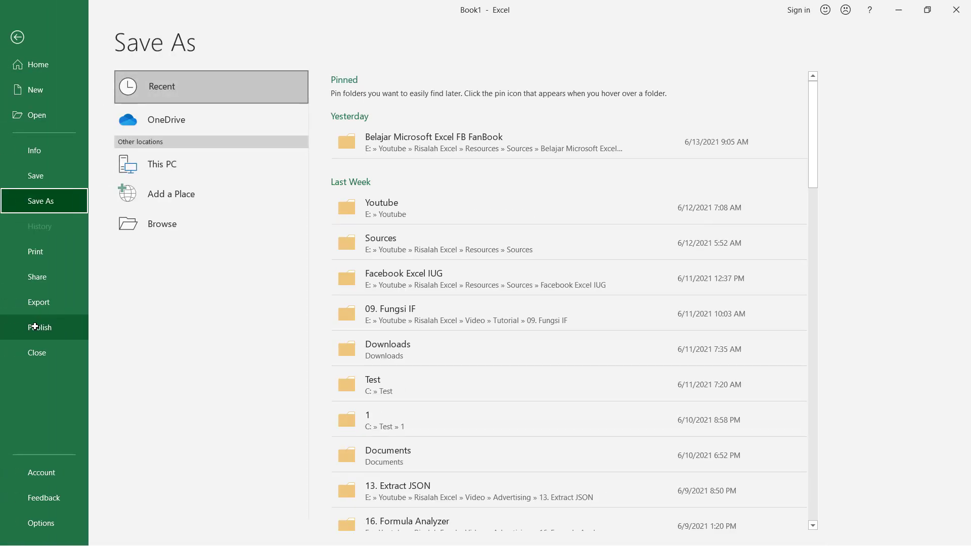
pyautogui.press('Escape')
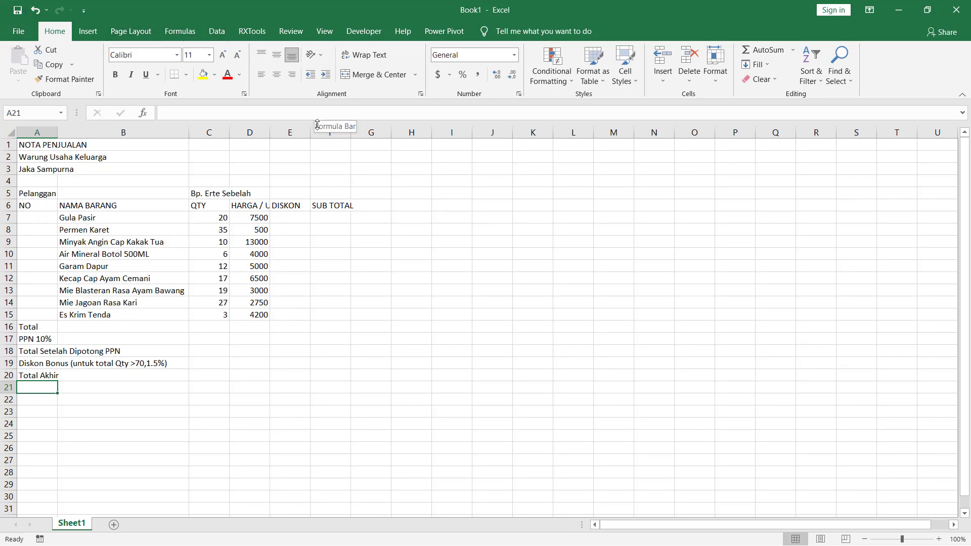
# - Enter the discount formula =IF(C7<20,2.5%*(C7*D7),0) in cell E7 for the first item
pyautogui.click(293, 217)
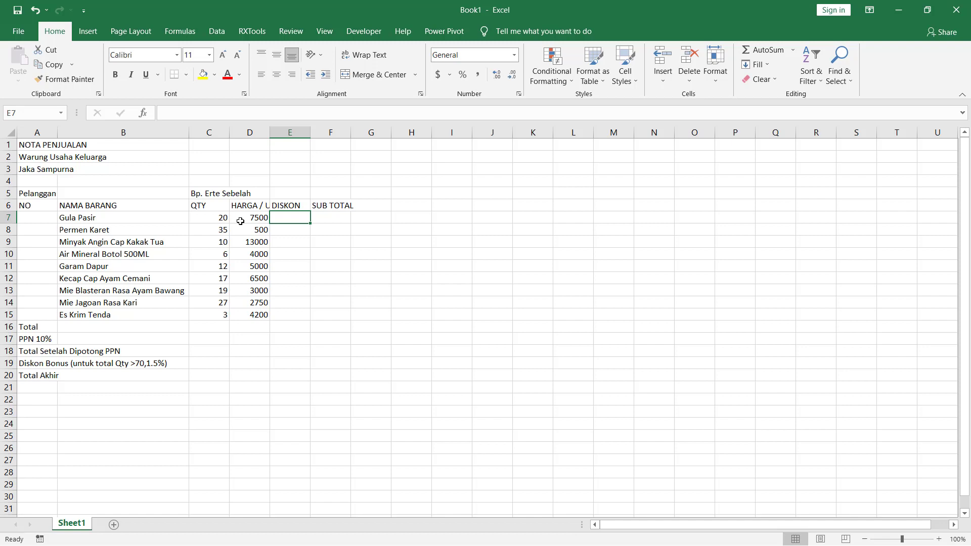
pyautogui.write('=')
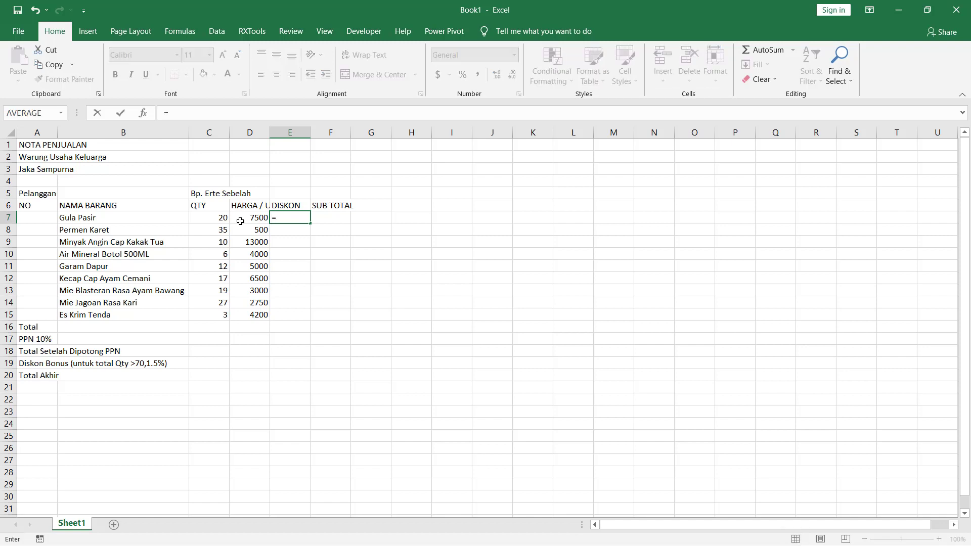
pyautogui.write('IF(')
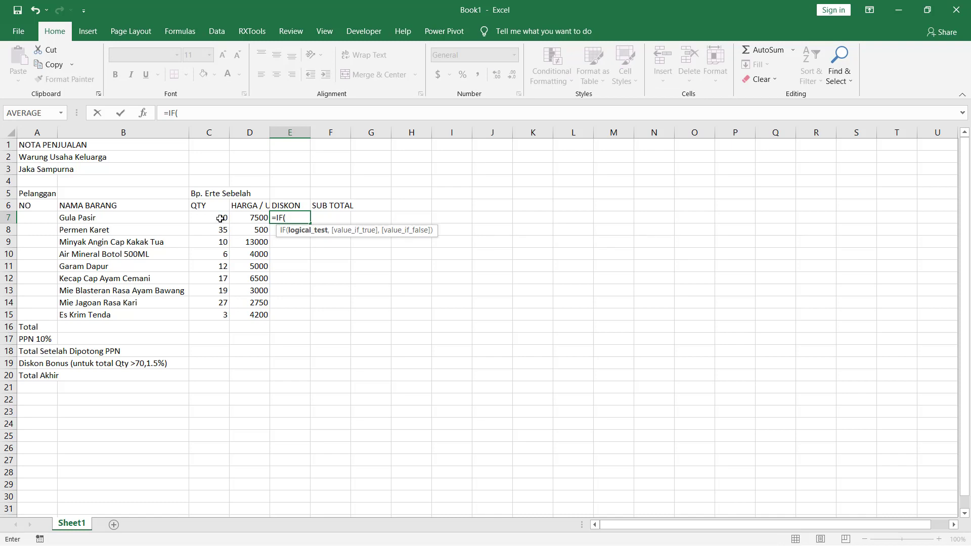
pyautogui.click(221, 219)
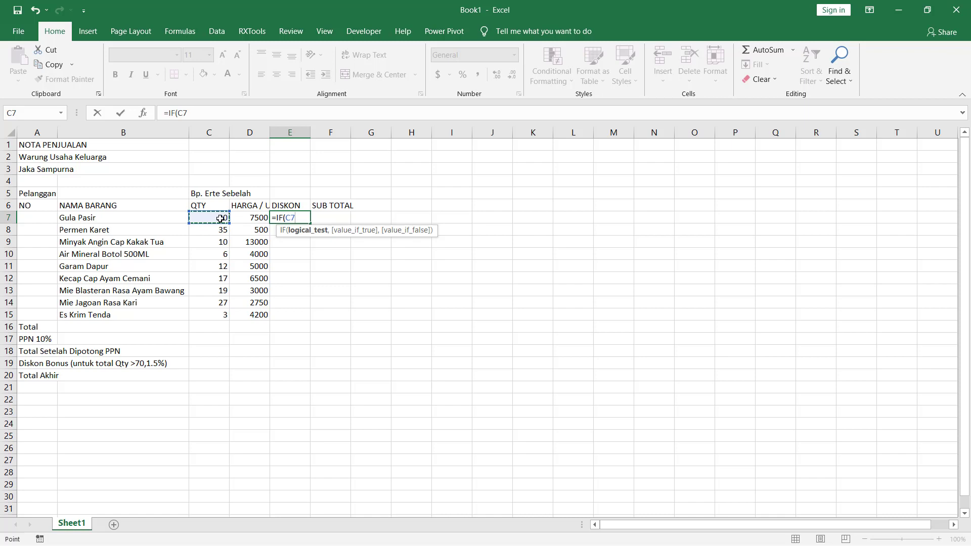
pyautogui.write('<20,')
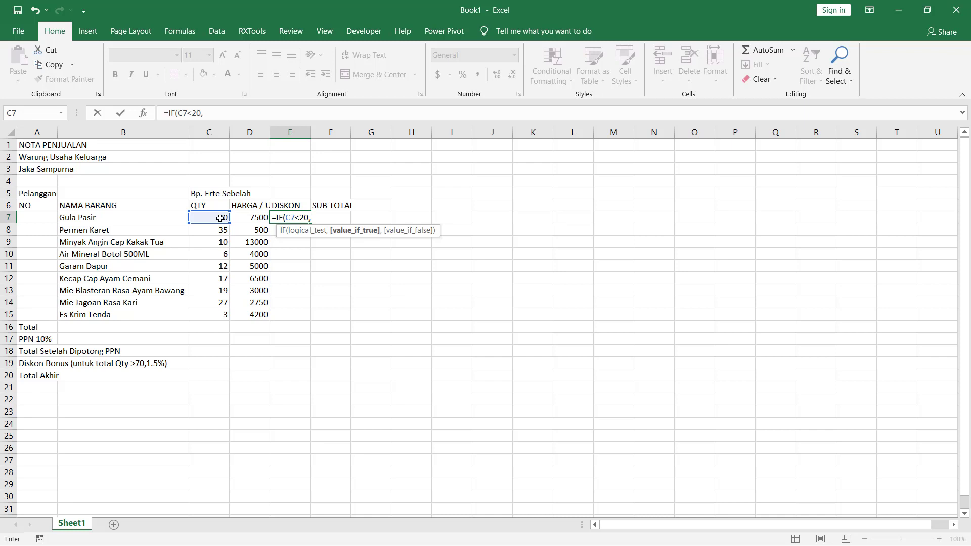
pyautogui.write('2.5%*(')
pyautogui.click(214, 217)
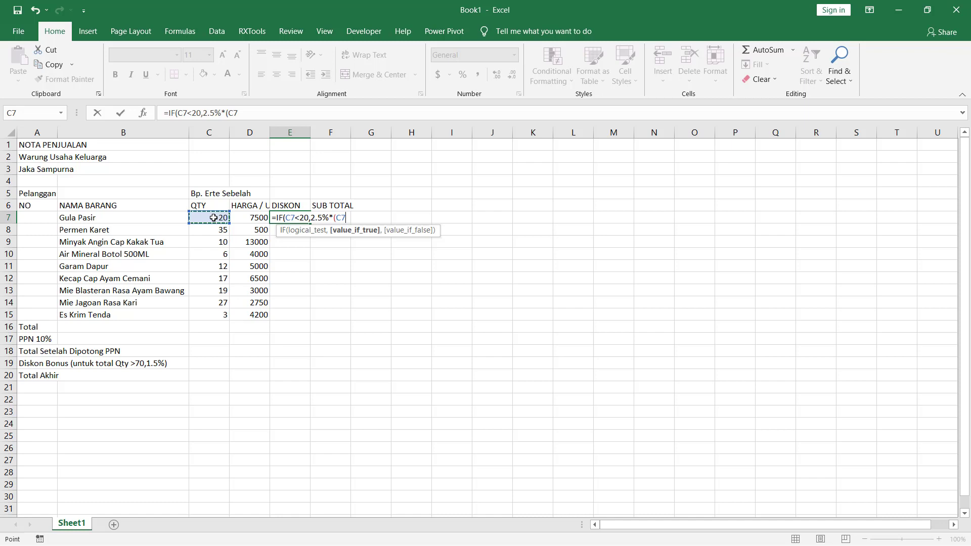
pyautogui.write('*')
pyautogui.click(248, 217)
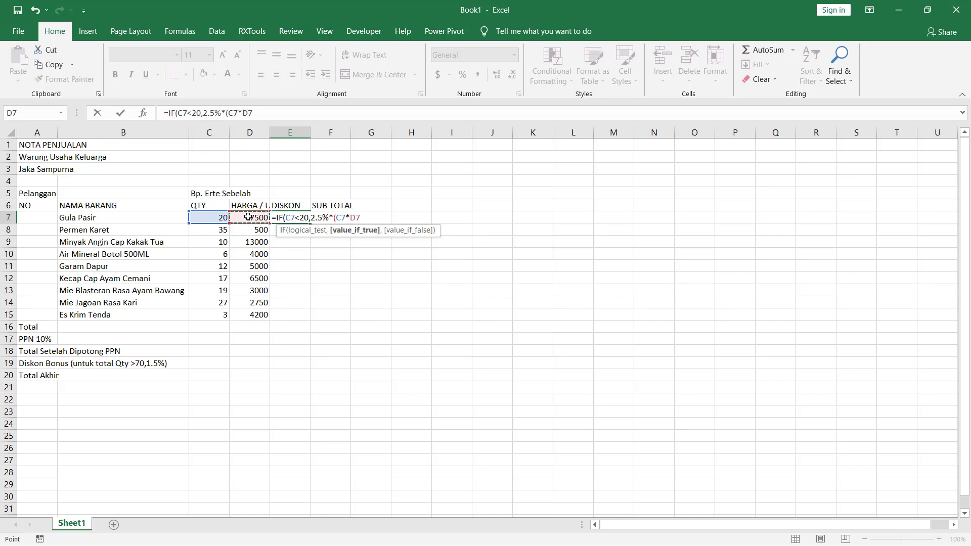
pyautogui.write('),0')
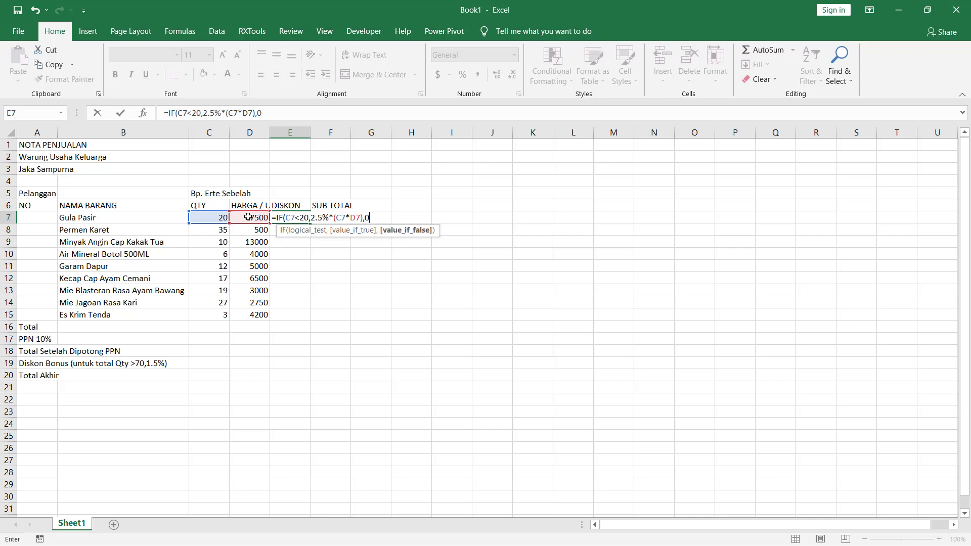
pyautogui.write(')')
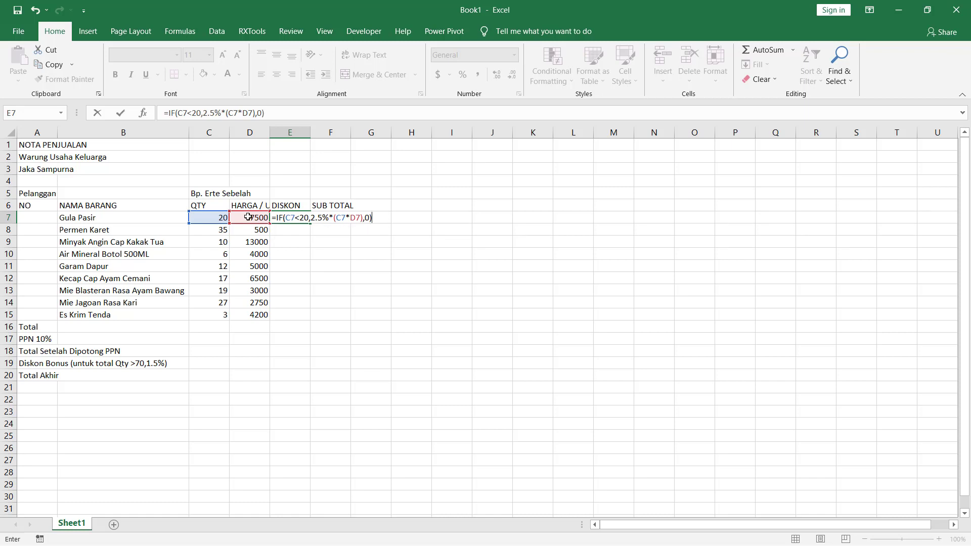
pyautogui.press('Return')
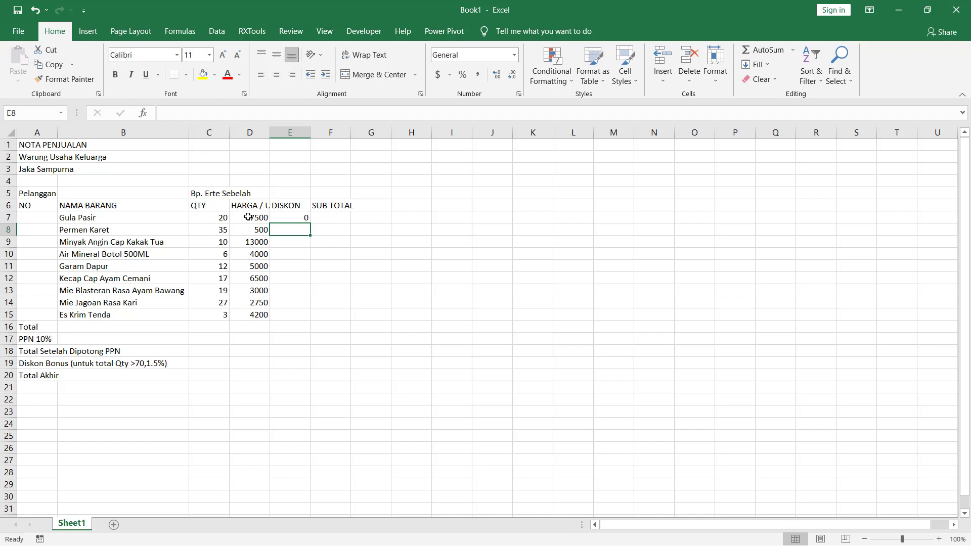
# - Change the comparison in the E7 discount formula to greater than, making it =IF(C7>20,2.5%*(C7*D7),0)
pyautogui.press('Up')
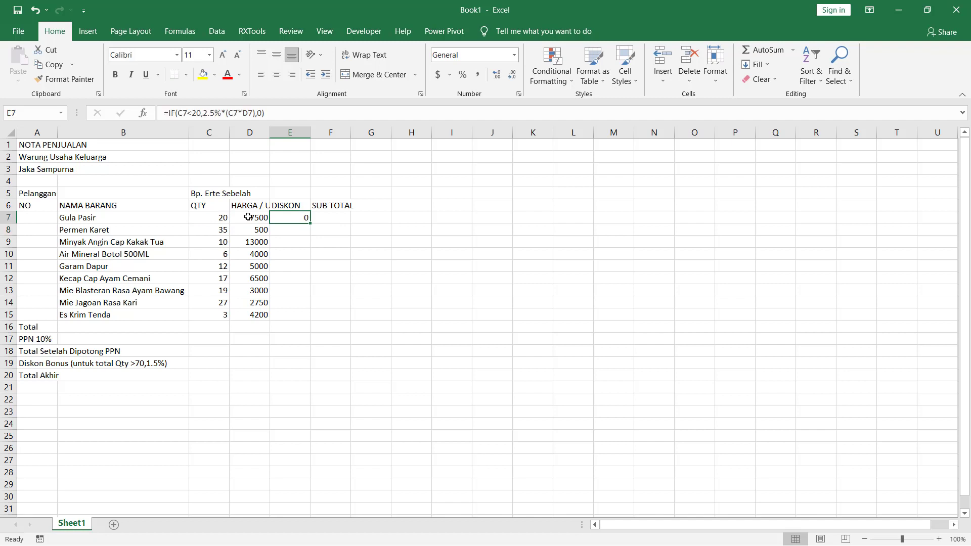
pyautogui.press('Left')
pyautogui.press('Left')
pyautogui.press('Right')
pyautogui.press('Right')
pyautogui.click(188, 112)
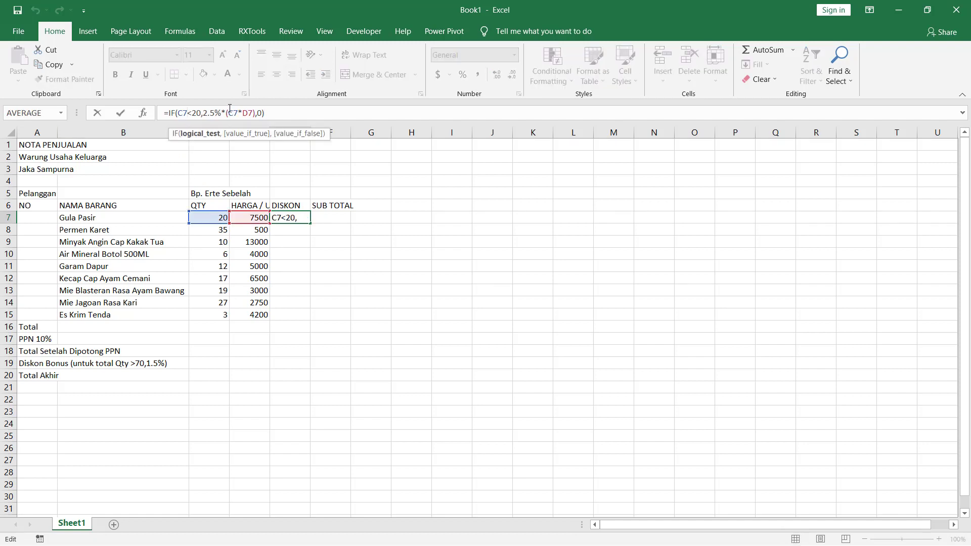
pyautogui.hotkey('shift', 'Right')
pyautogui.write('>')
pyautogui.press('Return')
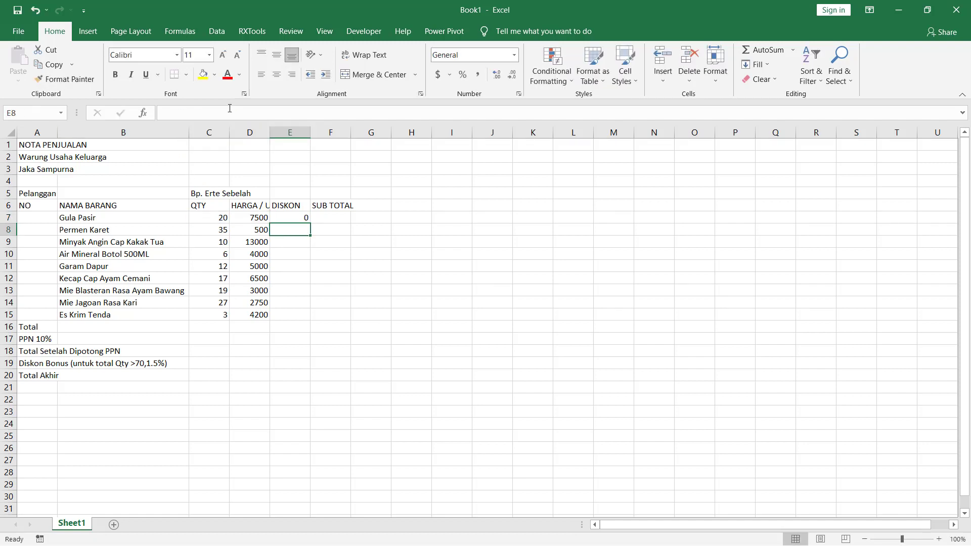
# - Copy the discount formula from E7 to the remaining item rows, E8 through E15
pyautogui.press('Up')
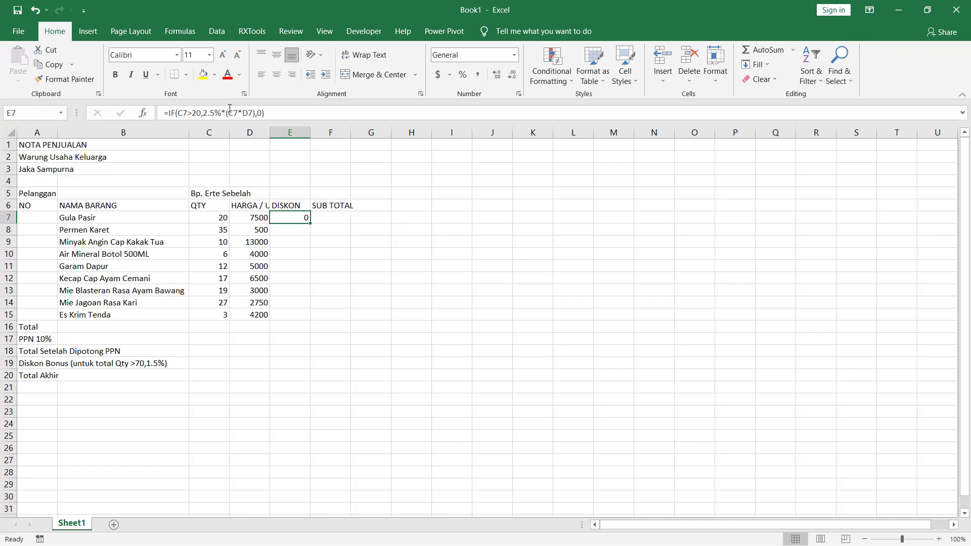
pyautogui.hotkey('ctrl', 'c')
pyautogui.press('Down')
pyautogui.hotkey('shift', 'Down')
pyautogui.hotkey('shift', 'Down')
pyautogui.hotkey('shift', 'Down')
pyautogui.hotkey('shift', 'Down')
pyautogui.hotkey('shift', 'Down')
pyautogui.hotkey('shift', 'Down')
pyautogui.hotkey('shift', 'Down')
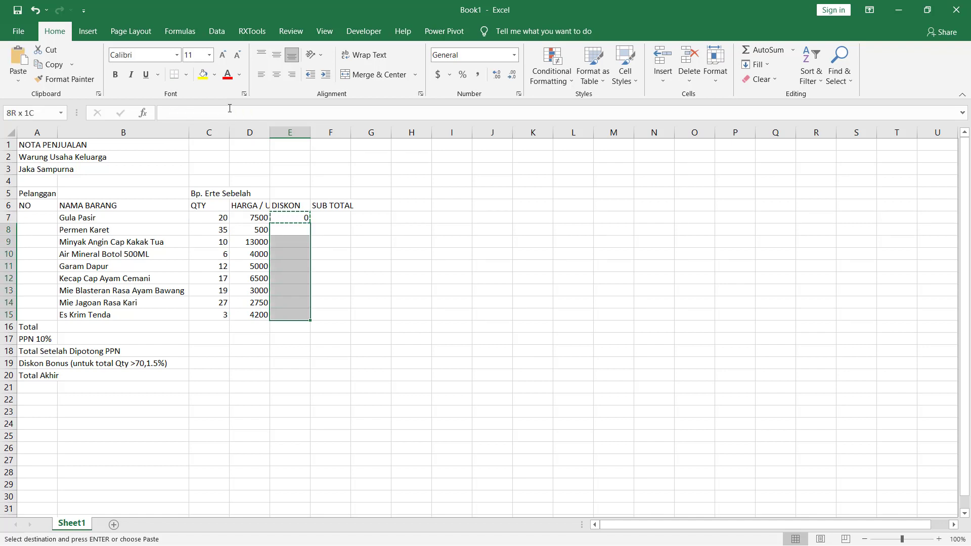
pyautogui.press('Return')
# - Check the discount results and formulas in the DISKON column against each item's quantity and unit price
pyautogui.press('Up')
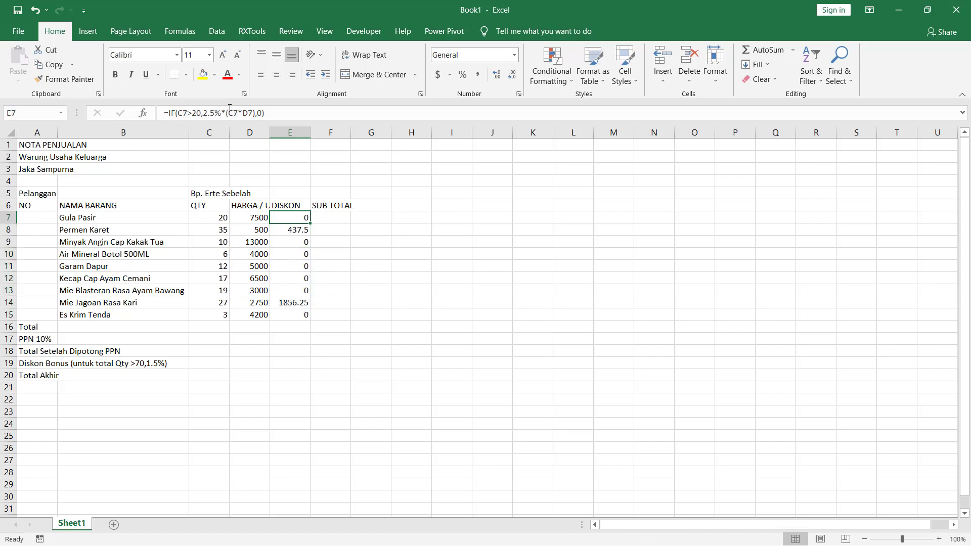
pyautogui.press('Left')
pyautogui.press('Left')
pyautogui.press('Left')
pyautogui.press('Down')
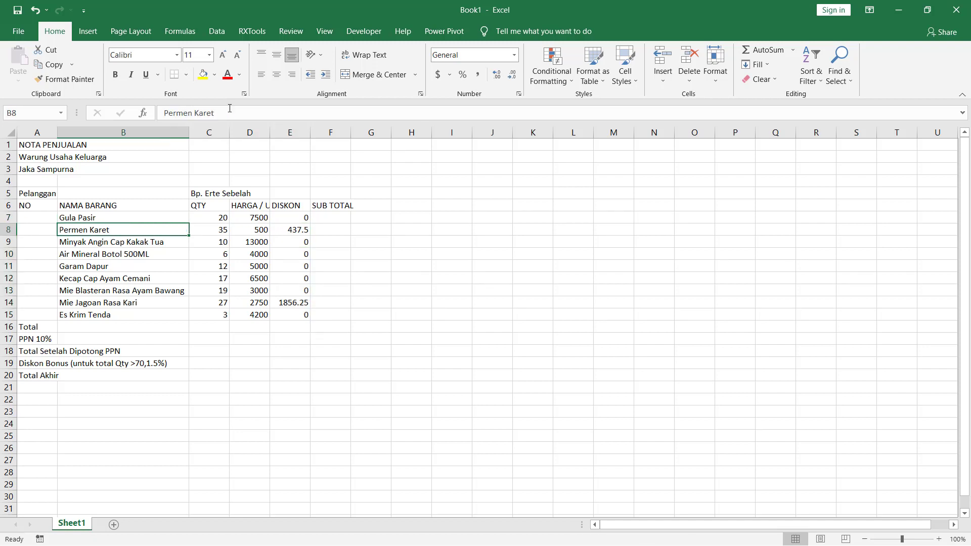
pyautogui.press('Down')
pyautogui.press('Down')
pyautogui.press('Down')
pyautogui.press('Down')
pyautogui.press('Down')
pyautogui.press('Down')
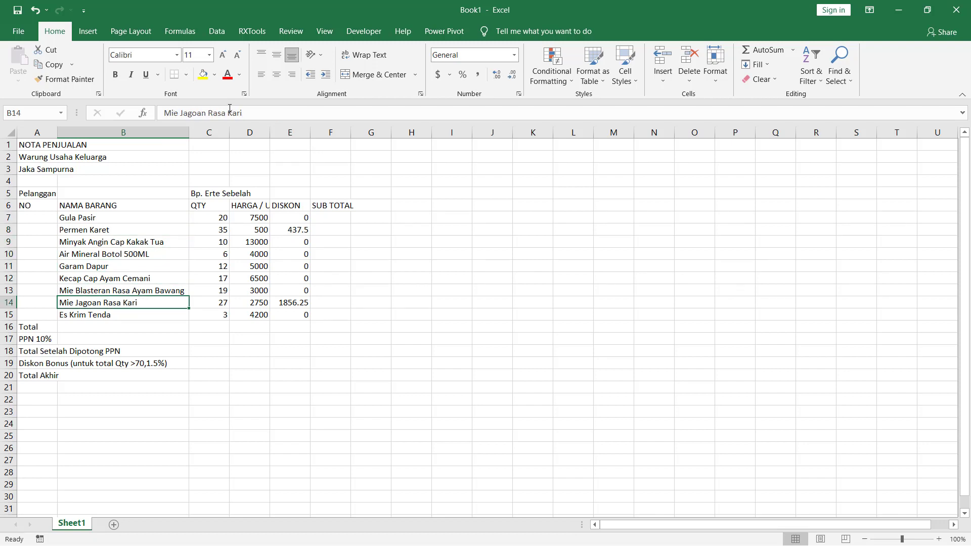
pyautogui.press('Right')
pyautogui.press('Right')
pyautogui.press('Right')
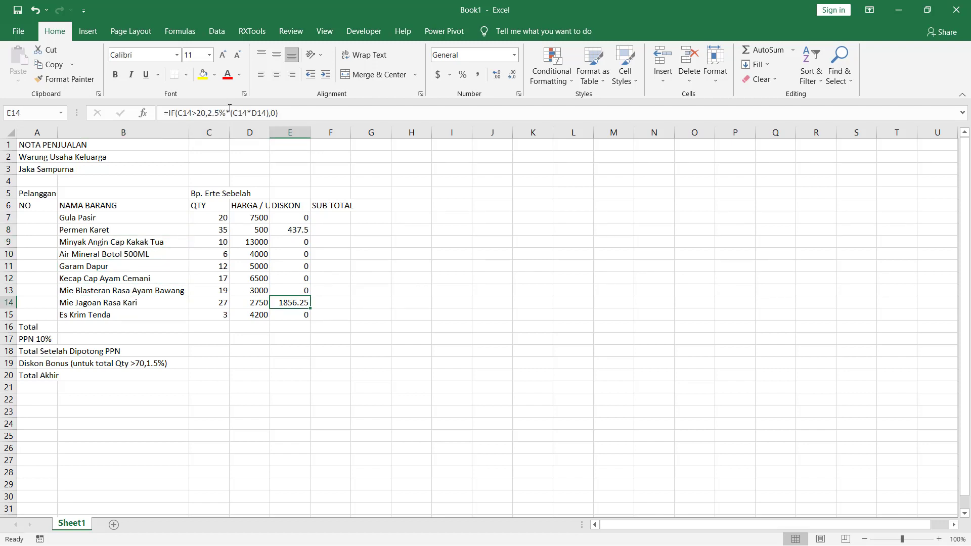
pyautogui.press('Left')
pyautogui.press('Left')
pyautogui.press('Up')
pyautogui.press('Up')
pyautogui.press('Up')
pyautogui.press('Up')
pyautogui.press('Up')
pyautogui.press('Up')
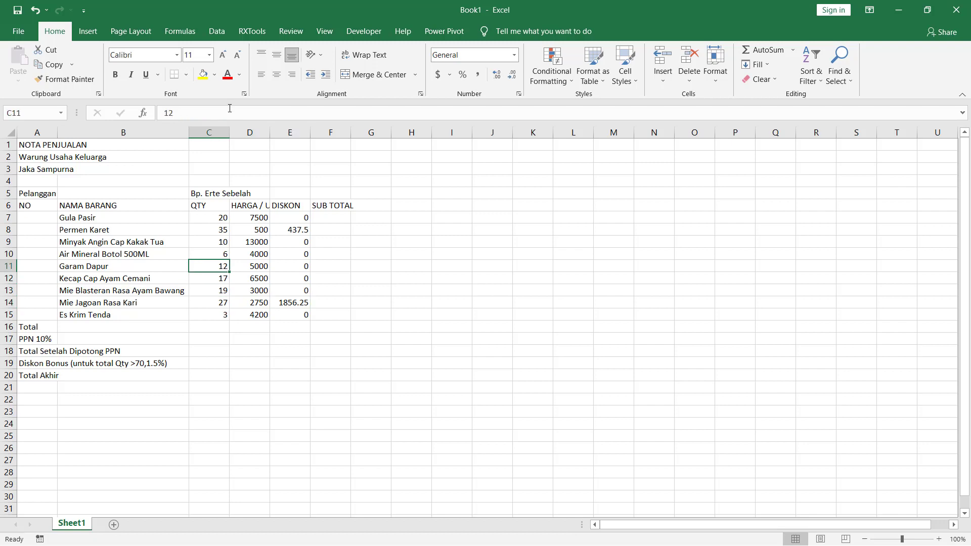
pyautogui.press('Right')
pyautogui.press('Right')
pyautogui.press('Right')
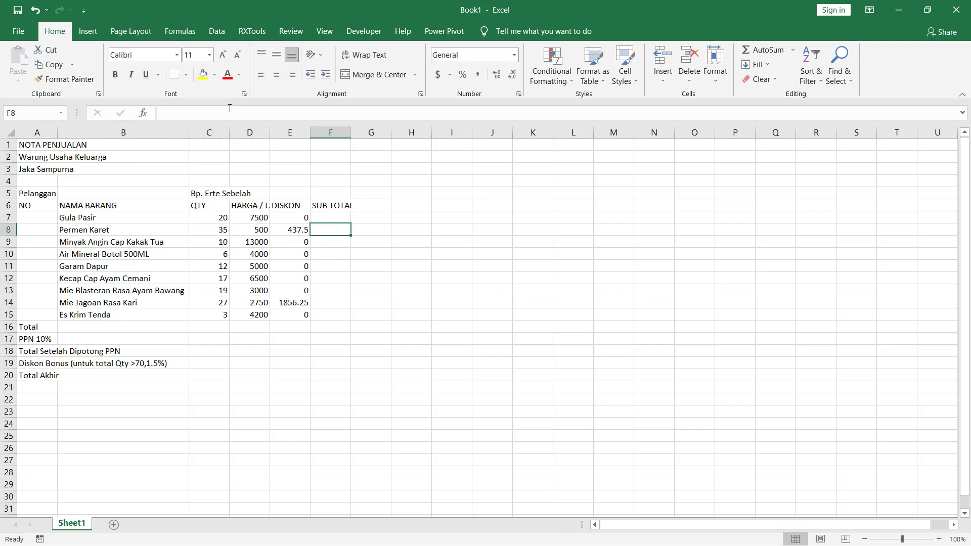
pyautogui.press('Left')
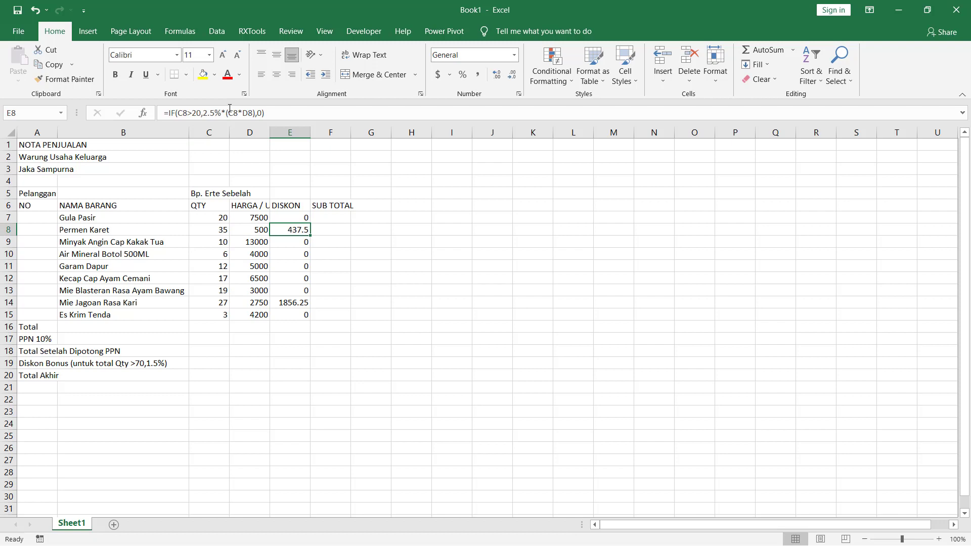
pyautogui.press('Up')
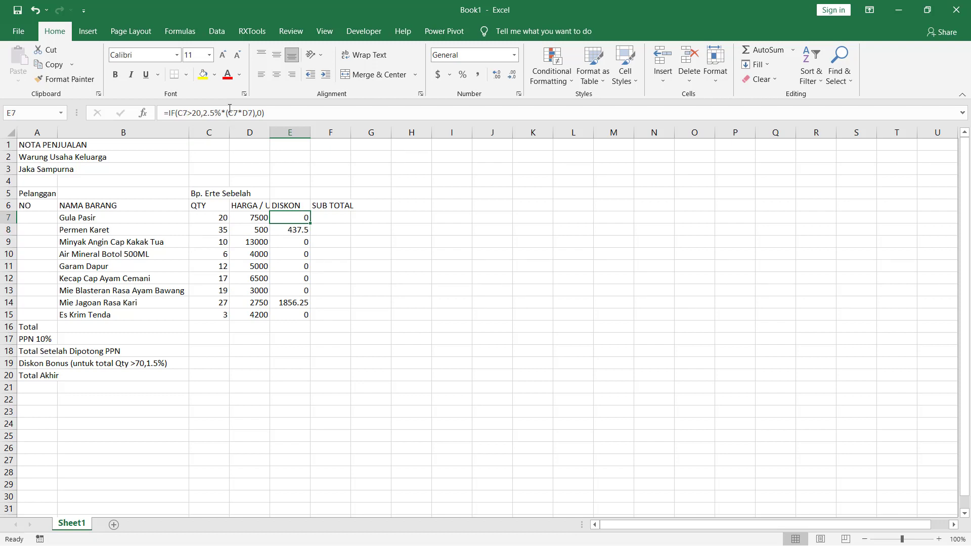
pyautogui.press('Left')
pyautogui.press('Left')
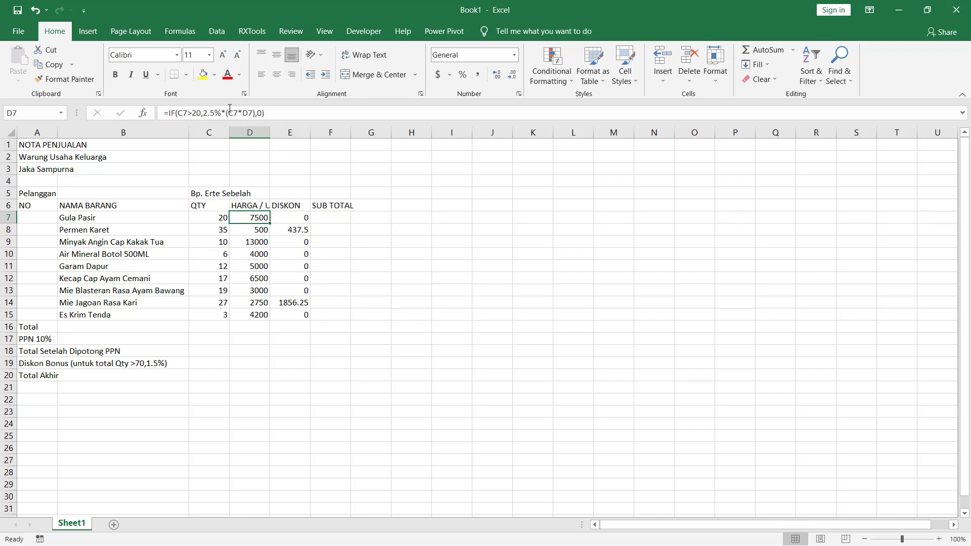
pyautogui.press('Right')
pyautogui.press('Right')
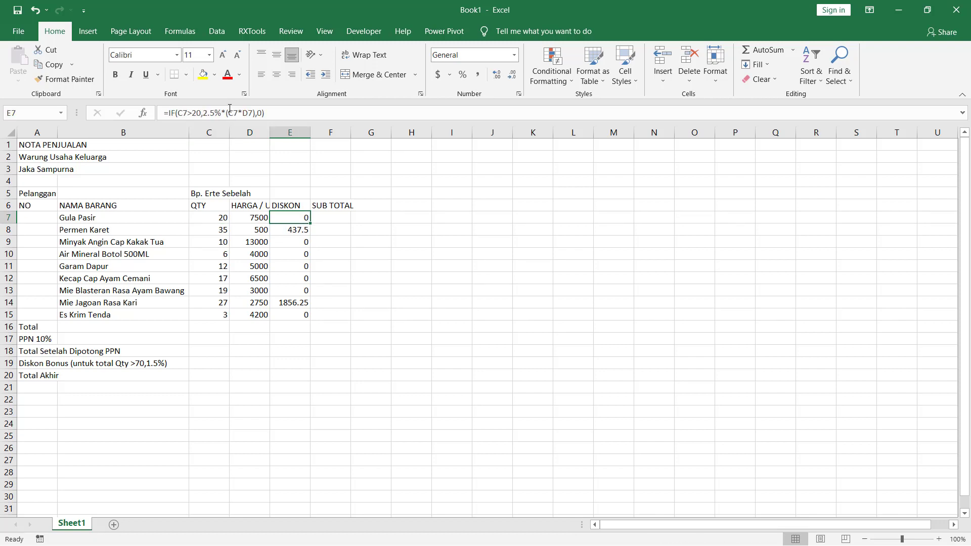
# - Enter the subtotal formula =C7*D7-E7 in cell F7 for the first item
pyautogui.press('Right')
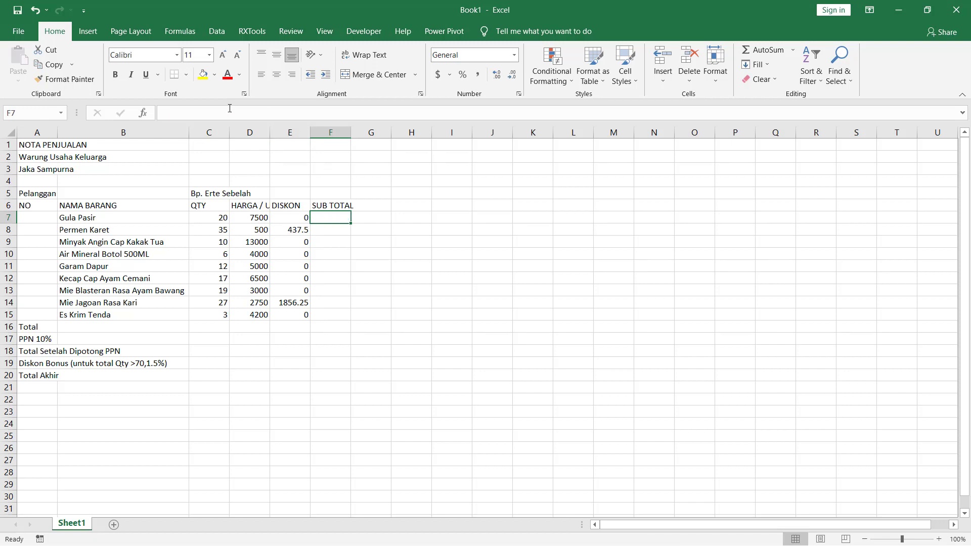
pyautogui.write('=')
pyautogui.press('Left')
pyautogui.press('Left')
pyautogui.press('Left')
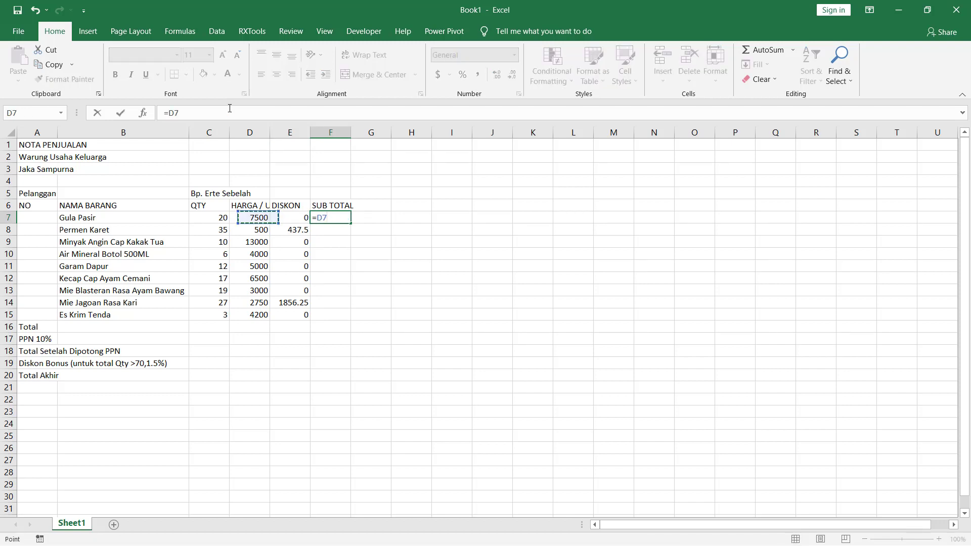
pyautogui.write('*')
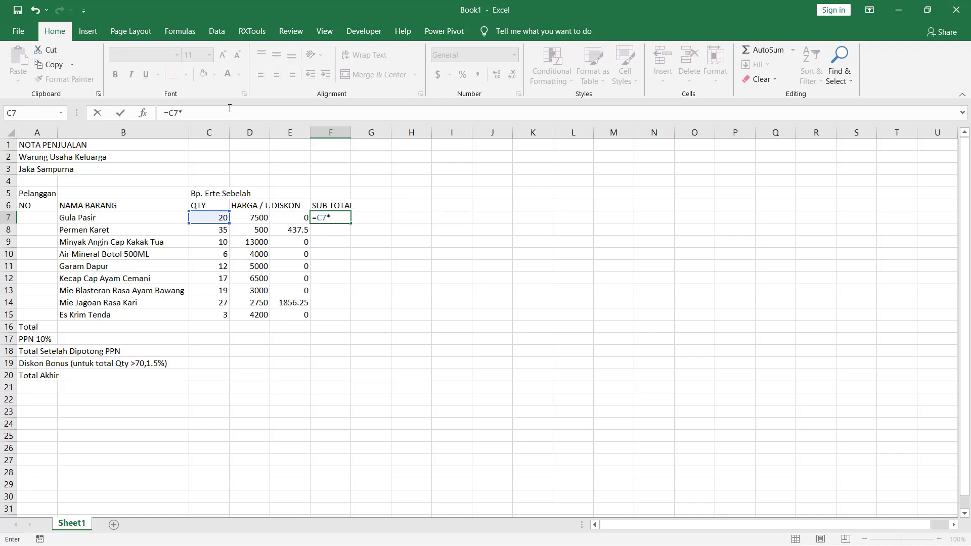
pyautogui.press('Left')
pyautogui.press('Left')
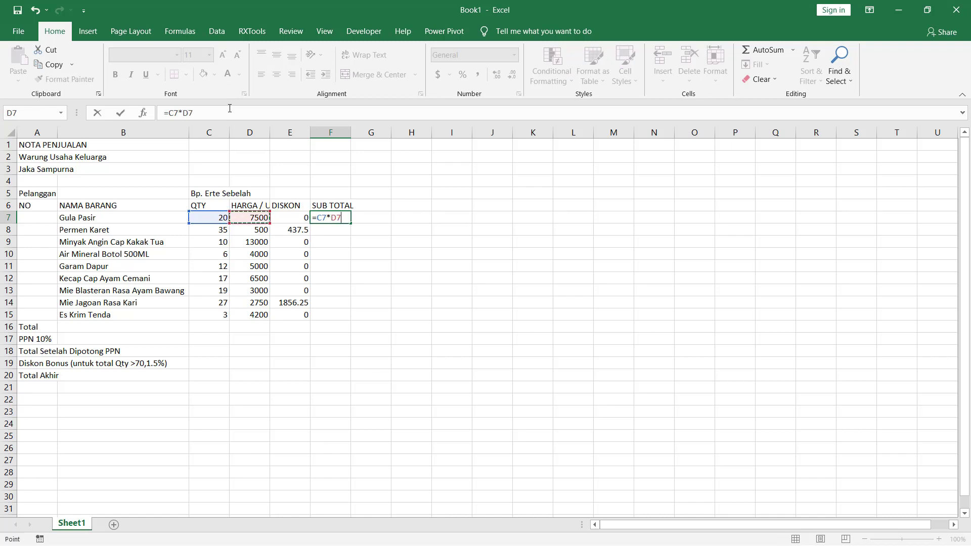
pyautogui.write('-')
pyautogui.press('Left')
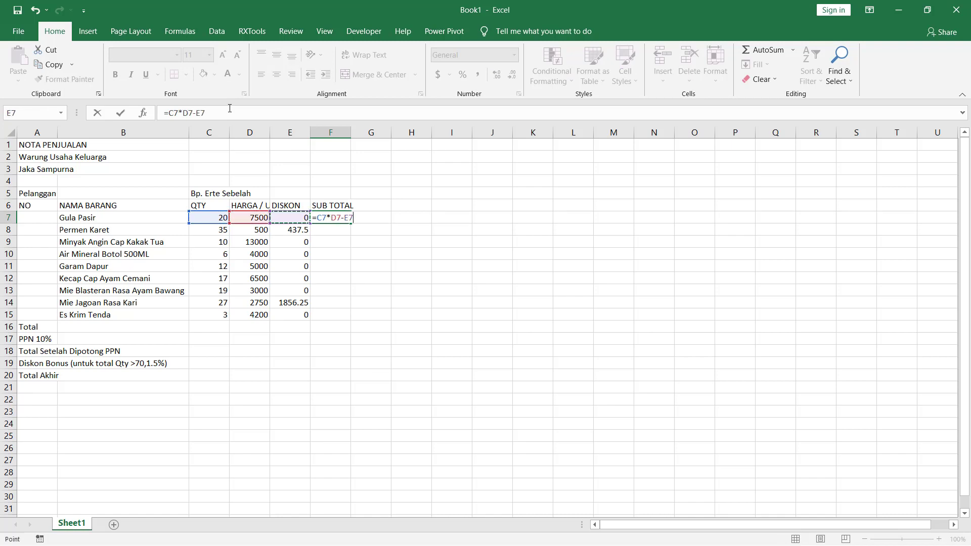
pyautogui.press('Return')
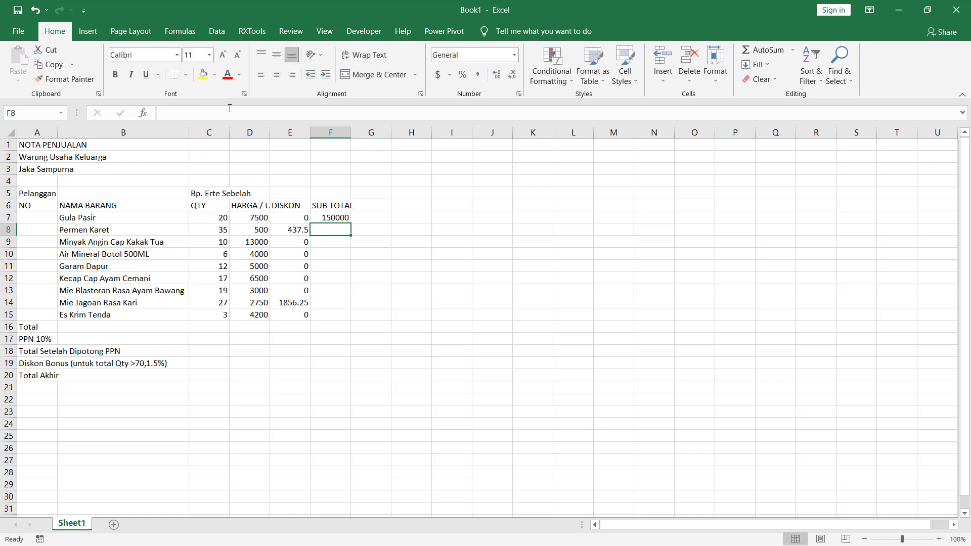
# - Copy the subtotal formula from F7 to the remaining item rows, F8 through F15
pyautogui.press('Up')
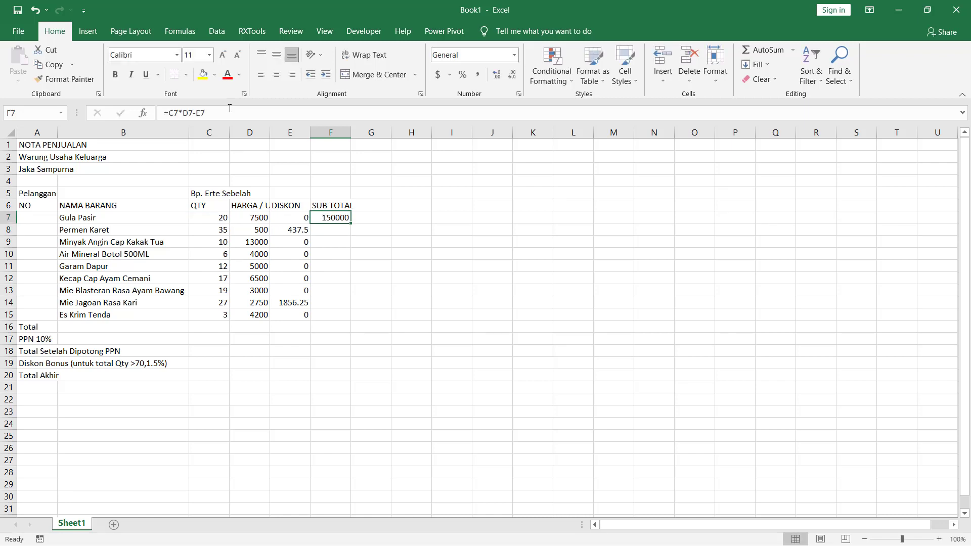
pyautogui.hotkey('ctrl', 'c')
pyautogui.press('Left')
pyautogui.hotkey('ctrl', 'Down')
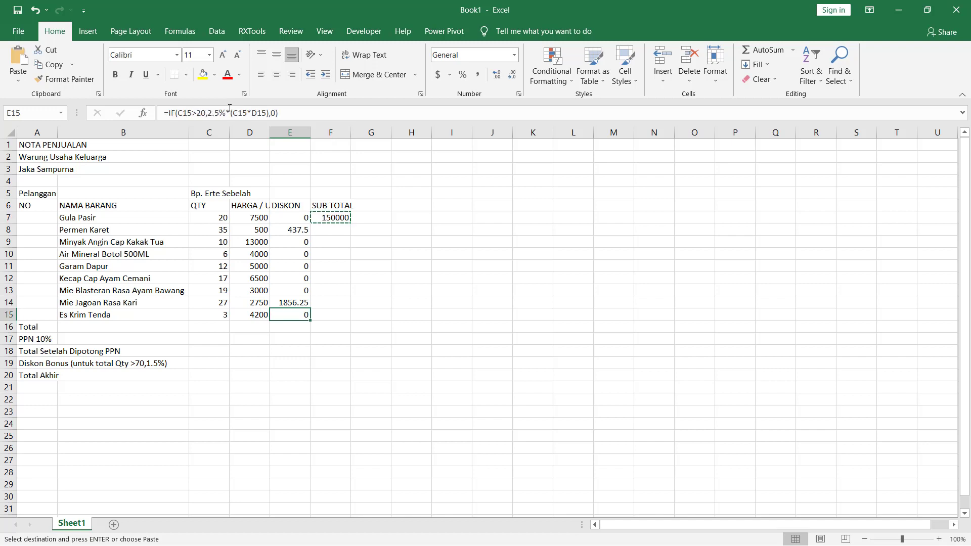
pyautogui.press('Right')
pyautogui.hotkey('ctrl', 'shift', 'Up')
pyautogui.hotkey('shift', 'Down')
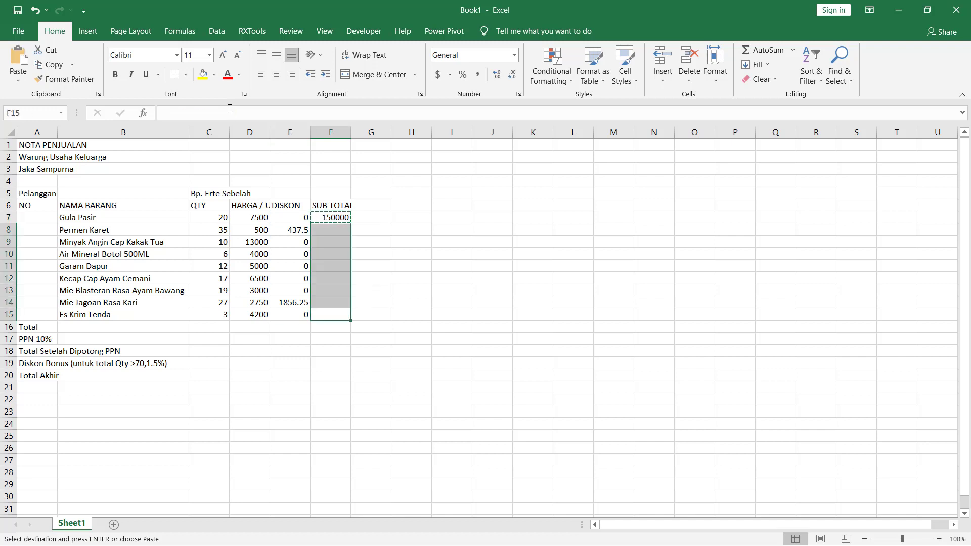
pyautogui.press('Return')
# - Check the copied formulas and results in the SUB TOTAL column against the item rows
pyautogui.press('Up')
pyautogui.press('Up')
pyautogui.press('Up')
pyautogui.press('Up')
pyautogui.press('Up')
pyautogui.press('Up')
pyautogui.press('Up')
pyautogui.press('Up')
pyautogui.press('Up')
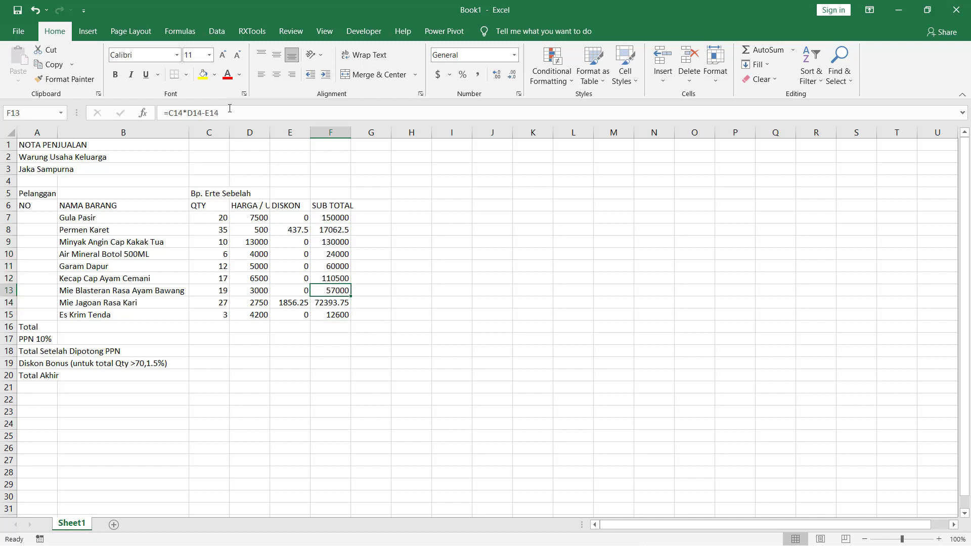
pyautogui.press('Down')
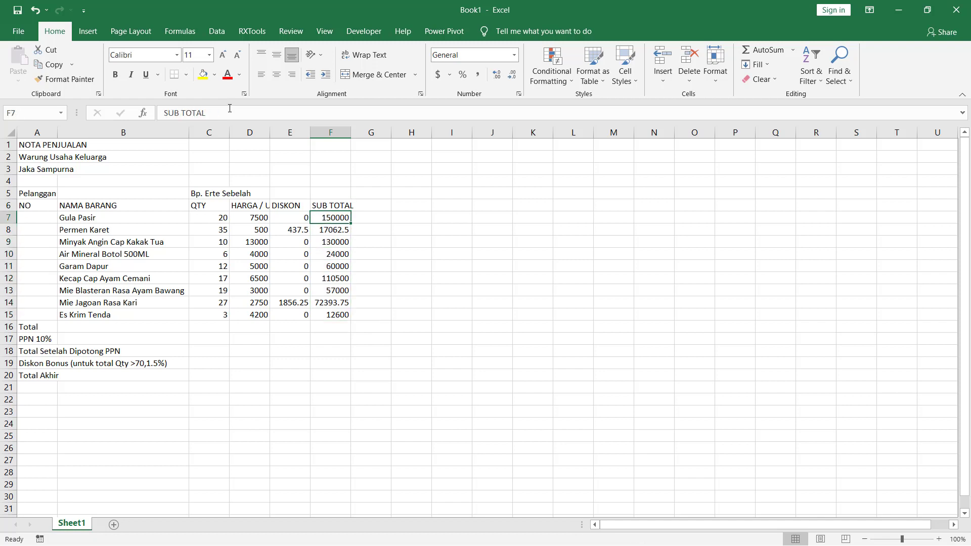
pyautogui.press('Left')
pyautogui.press('Left')
pyautogui.press('Left')
pyautogui.press('Left')
pyautogui.press('Left')
pyautogui.press('Down')
pyautogui.press('Down')
pyautogui.press('Down')
pyautogui.press('Down')
pyautogui.press('Down')
pyautogui.press('Down')
pyautogui.press('Down')
pyautogui.press('Down')
pyautogui.press('Down')
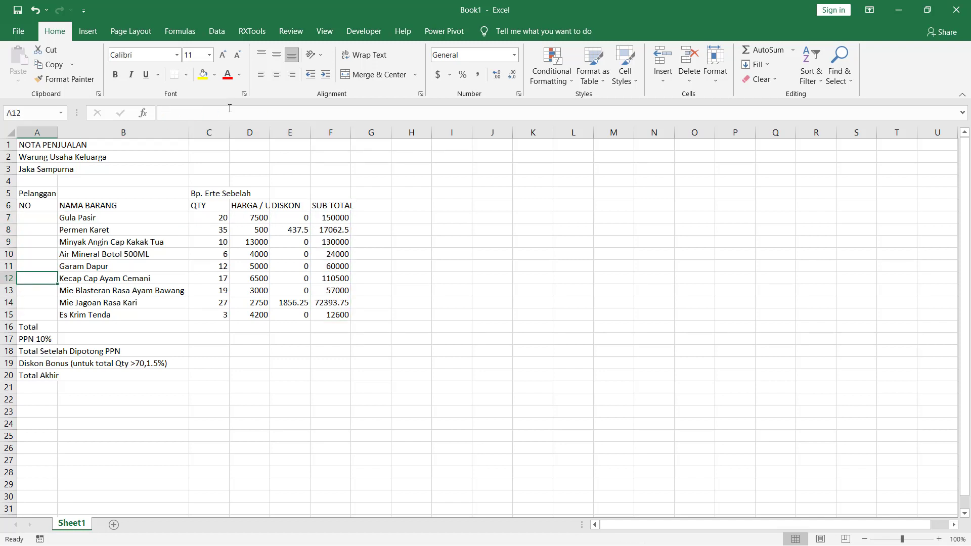
# - Enter =SUM(F7:F15) in cell F16 to total the subtotals in the Total row
pyautogui.press('Right')
pyautogui.press('Right')
pyautogui.press('Right')
pyautogui.press('Right')
pyautogui.press('Right')
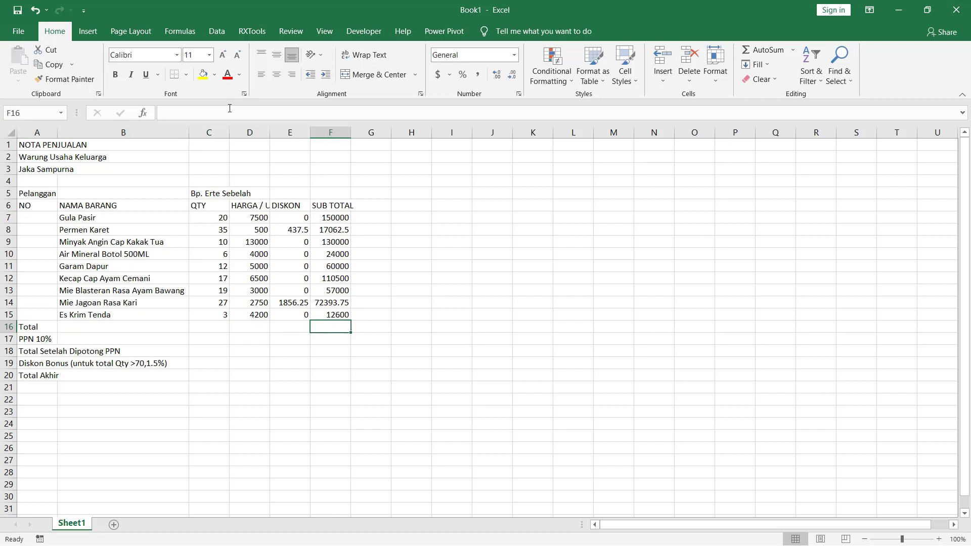
pyautogui.write('=SUM(')
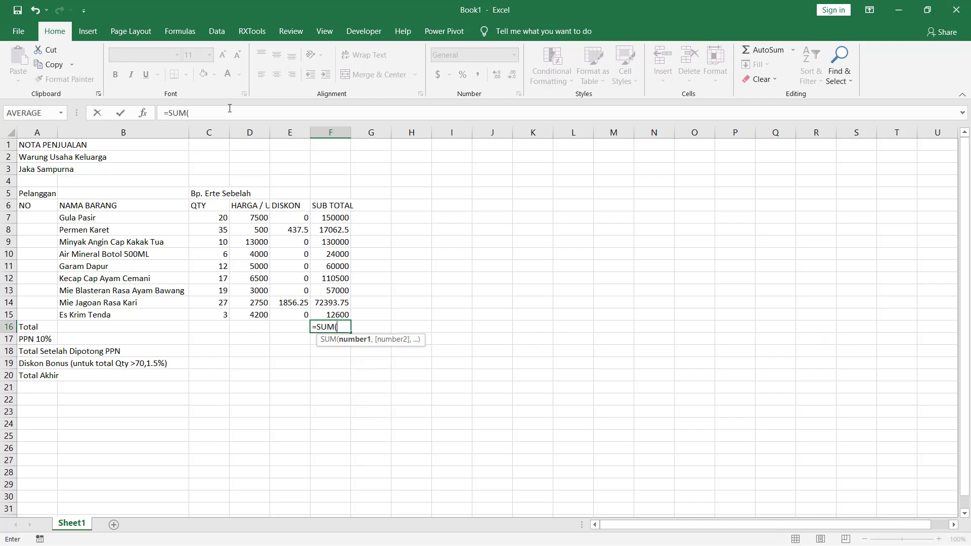
pyautogui.press('Up')
pyautogui.press('Up')
pyautogui.press('Up')
pyautogui.press('Up')
pyautogui.press('Up')
pyautogui.press('Up')
pyautogui.press('Up')
pyautogui.press('Up')
pyautogui.press('Up')
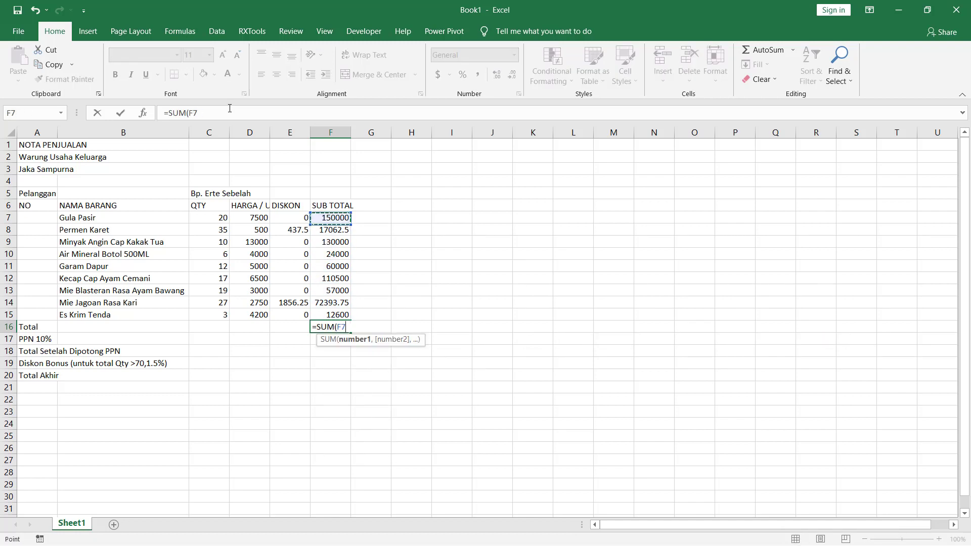
pyautogui.hotkey('shift', 'Down')
pyautogui.hotkey('shift', 'Down')
pyautogui.hotkey('shift', 'Down')
pyautogui.hotkey('shift', 'Down')
pyautogui.hotkey('shift', 'Down')
pyautogui.hotkey('shift', 'Down')
pyautogui.hotkey('shift', 'Down')
pyautogui.hotkey('shift', 'Down')
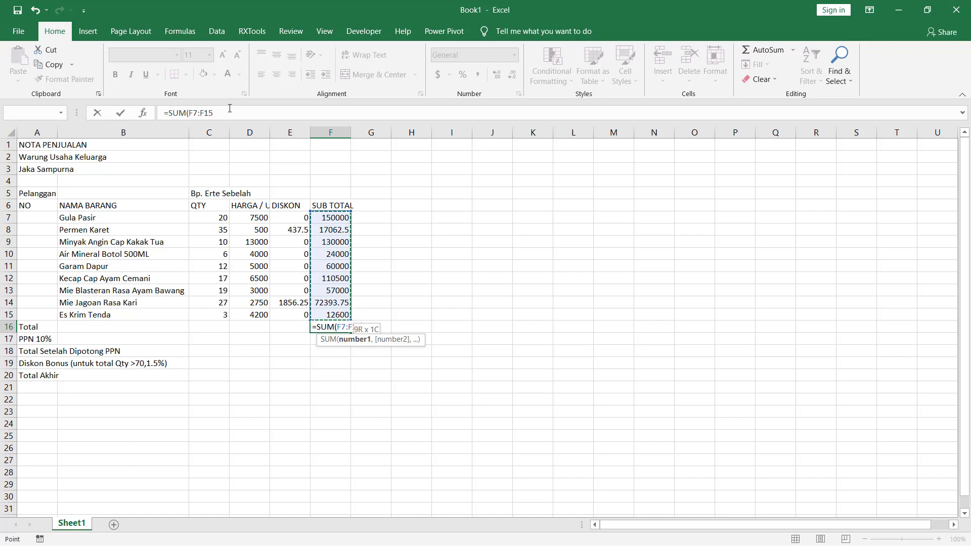
pyautogui.press('Return')
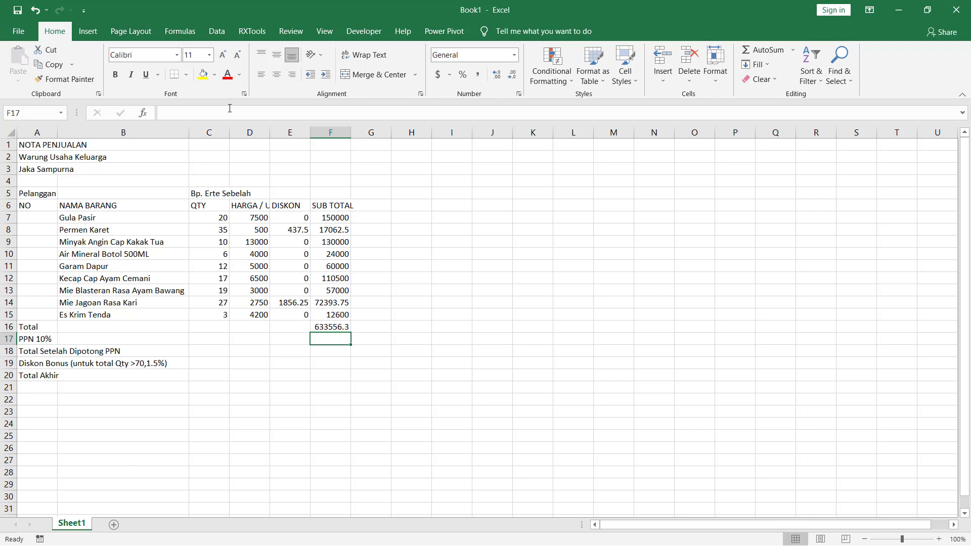
pyautogui.press('Left')
pyautogui.press('Left')
pyautogui.press('Up')
pyautogui.press('Right')
pyautogui.press('Right')
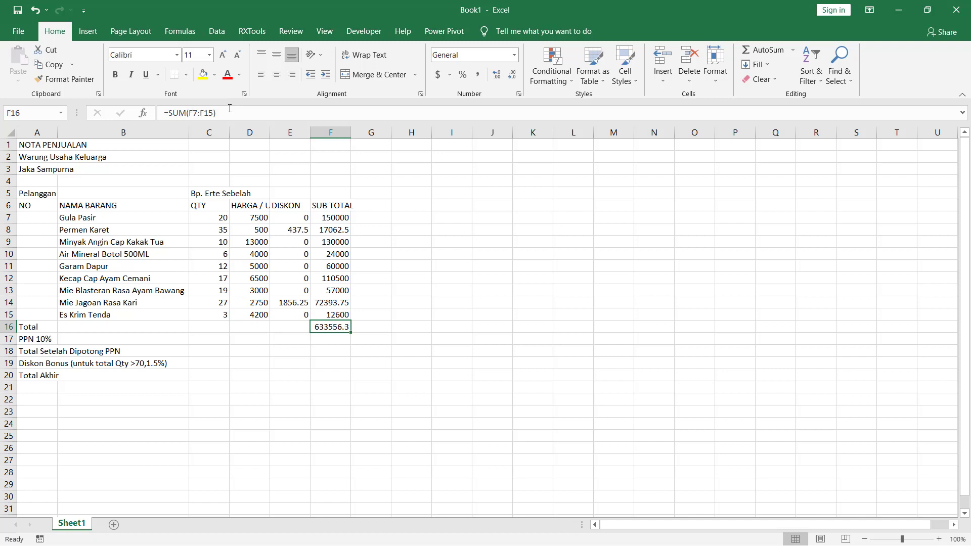
# - Calculate the tax in the PPN 10% row by entering =F16*10% in cell F17
pyautogui.press('Left')
pyautogui.press('Left')
pyautogui.press('Left')
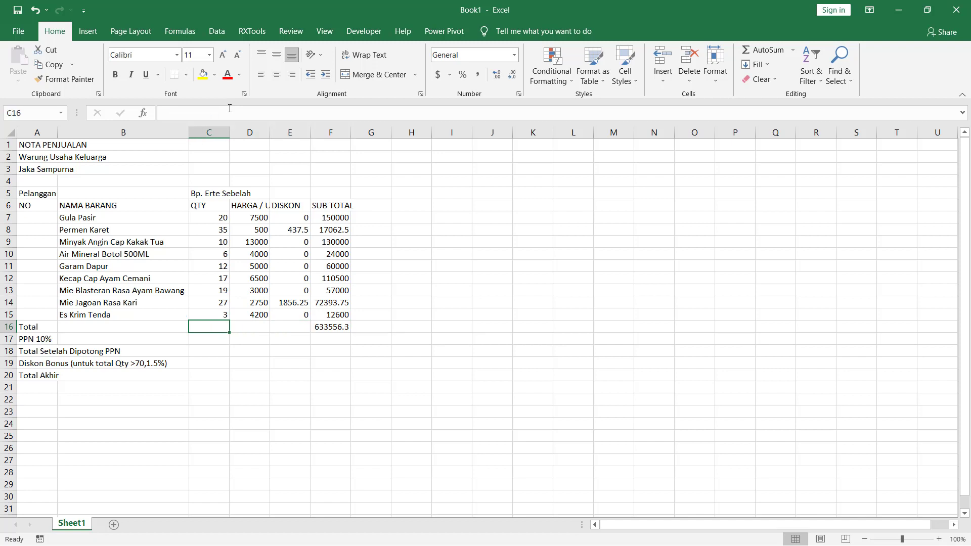
pyautogui.press('Down')
pyautogui.press('Left')
pyautogui.press('Left')
pyautogui.press('Right')
pyautogui.press('Right')
pyautogui.press('Right')
pyautogui.press('Right')
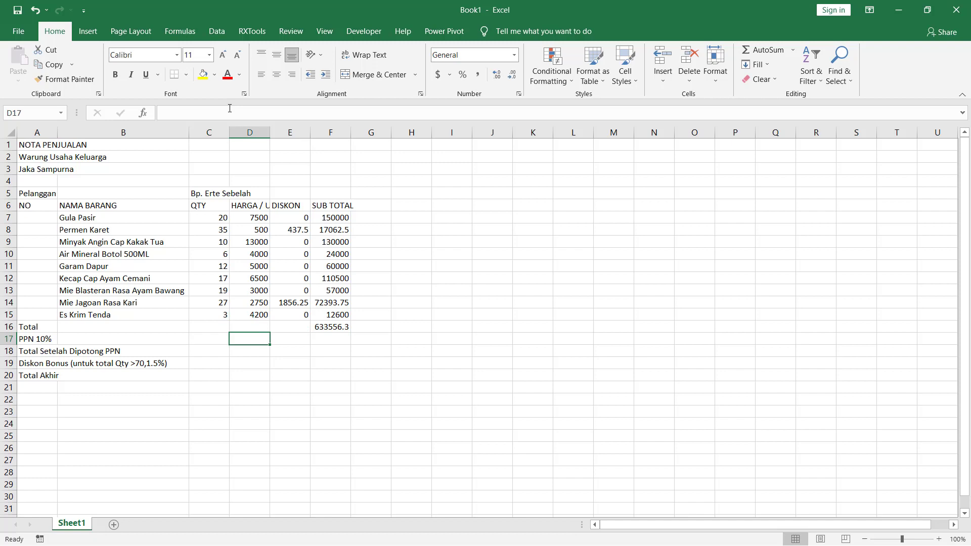
pyautogui.press('Right')
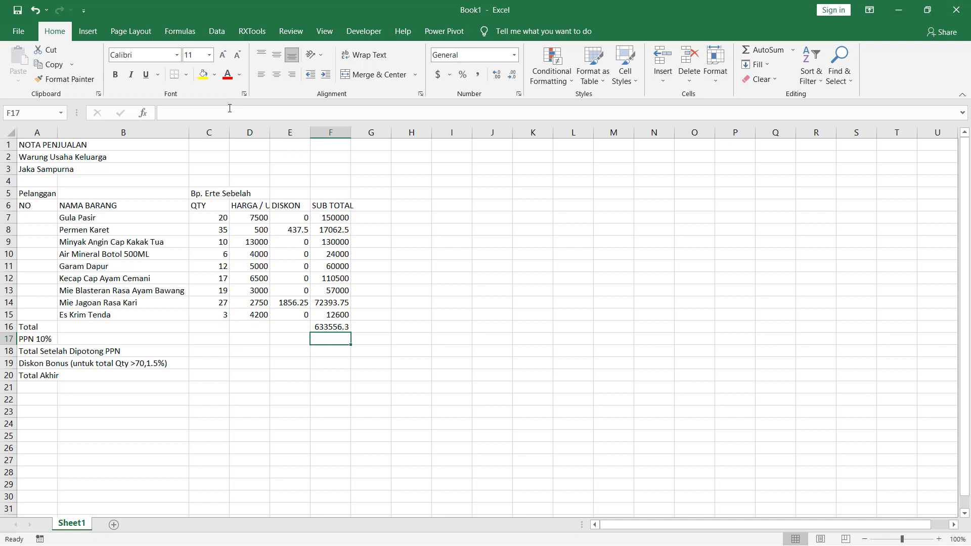
pyautogui.write('=')
pyautogui.press('Up')
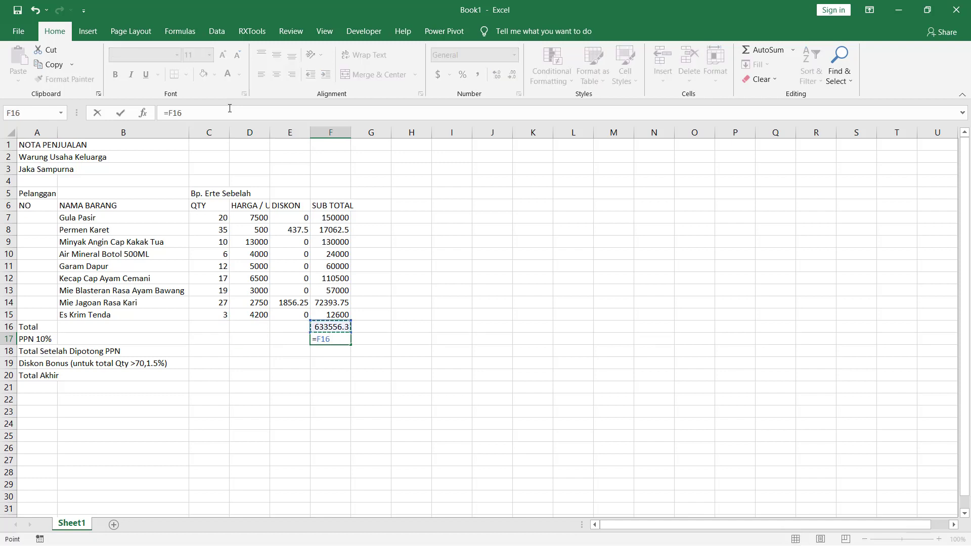
pyautogui.write('*10%')
pyautogui.press('Return')
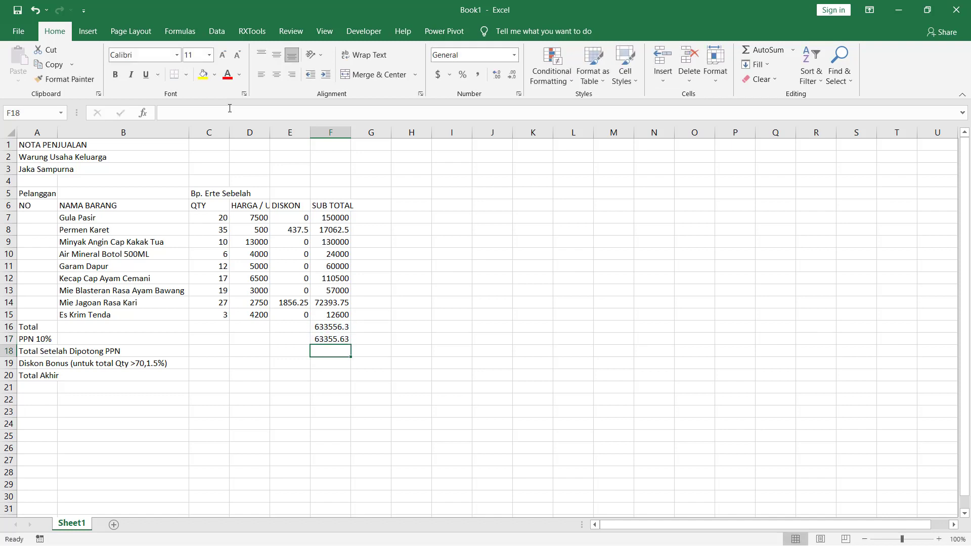
# - Enter =F16-F17 in cell F18 for the Total Setelah Dipotong PPN row
pyautogui.press('Left')
pyautogui.press('Left')
pyautogui.press('Left')
pyautogui.press('Left')
pyautogui.press('Left')
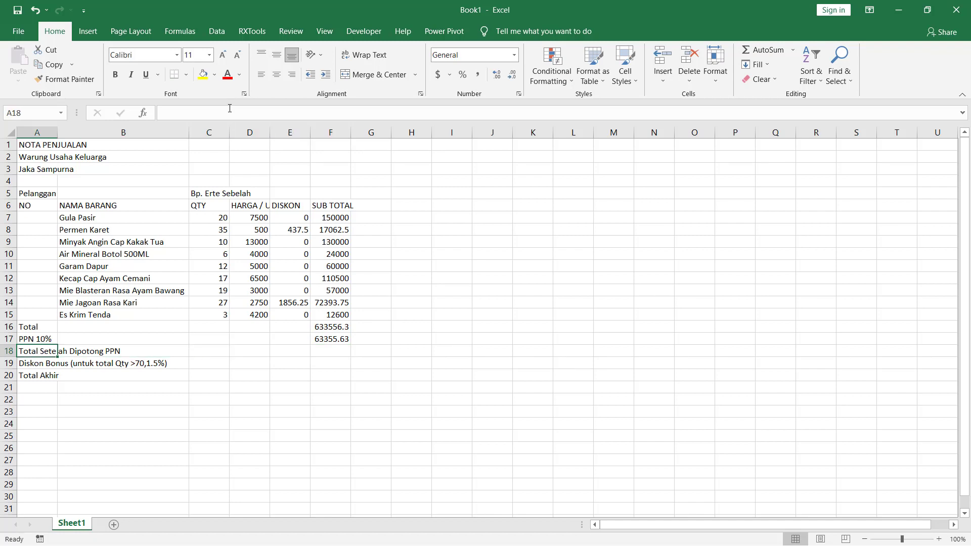
pyautogui.press('Right')
pyautogui.press('Right')
pyautogui.press('Right')
pyautogui.press('Right')
pyautogui.press('Right')
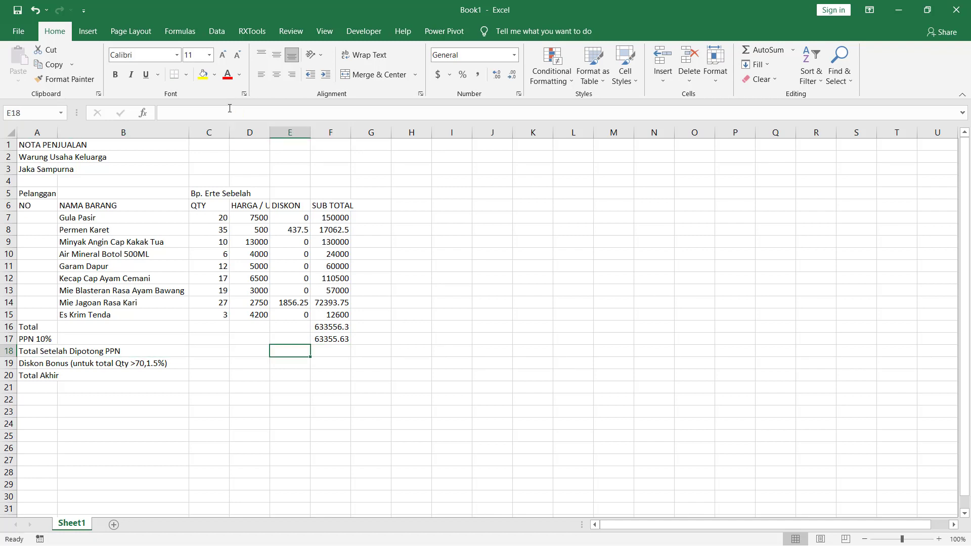
pyautogui.write('=')
pyautogui.press('Up')
pyautogui.press('Up')
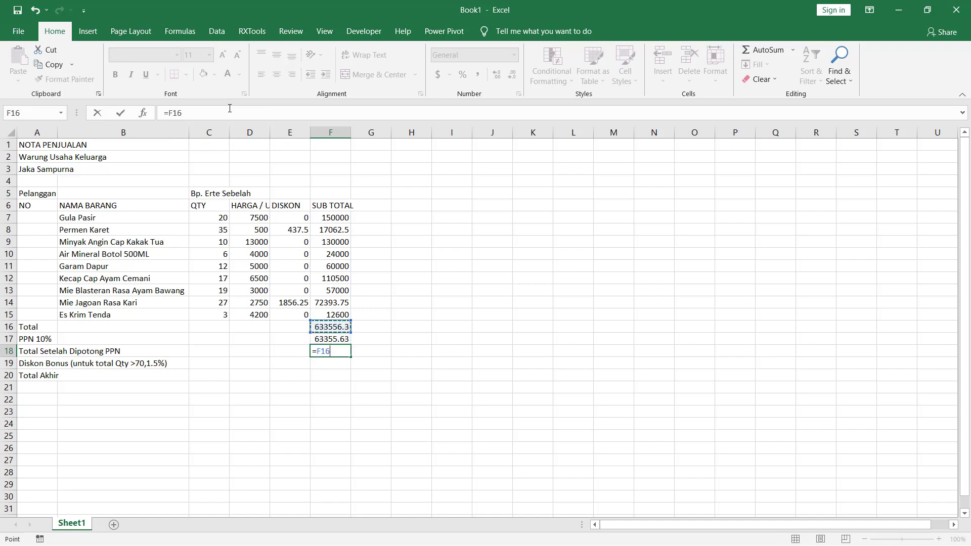
pyautogui.write('-')
pyautogui.press('Up')
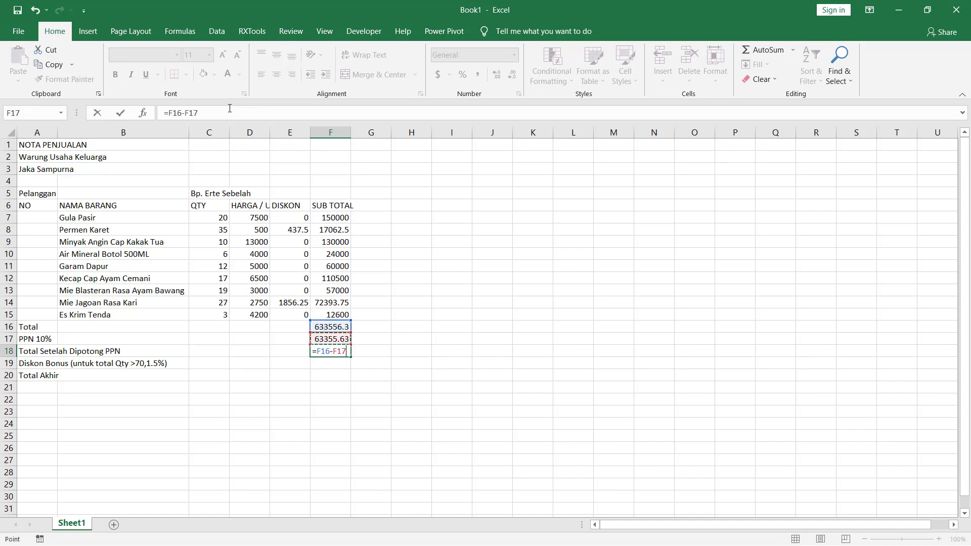
pyautogui.press('Return')
pyautogui.press('Up')
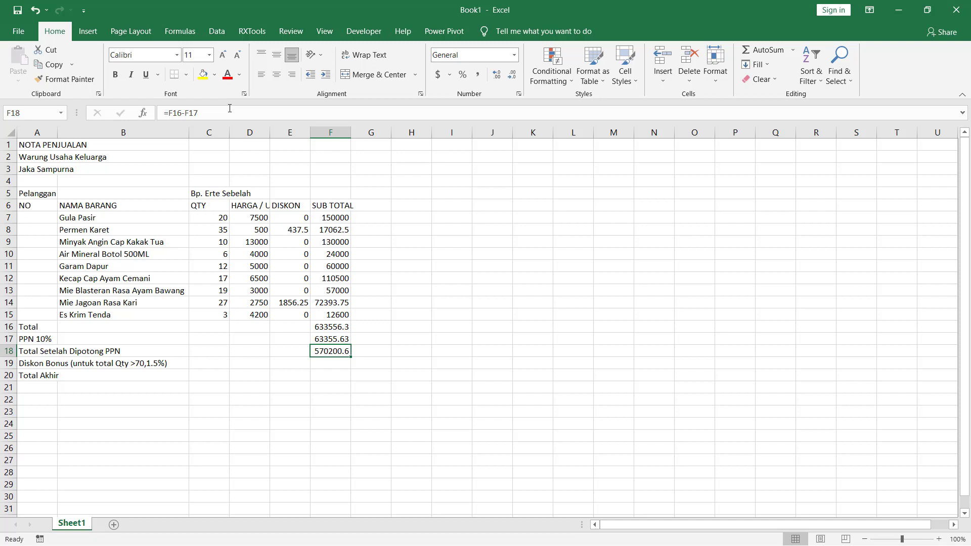
# - Review the Total Setelah Dipotong PPN and Diskon Bonus rows, including the bonus condition in row 19
pyautogui.press('Up')
pyautogui.press('Down')
pyautogui.press('Down')
pyautogui.press('Up')
pyautogui.press('Down')
pyautogui.press('Left')
pyautogui.press('Left')
pyautogui.press('Left')
pyautogui.press('Right')
pyautogui.press('Right')
pyautogui.press('Right')
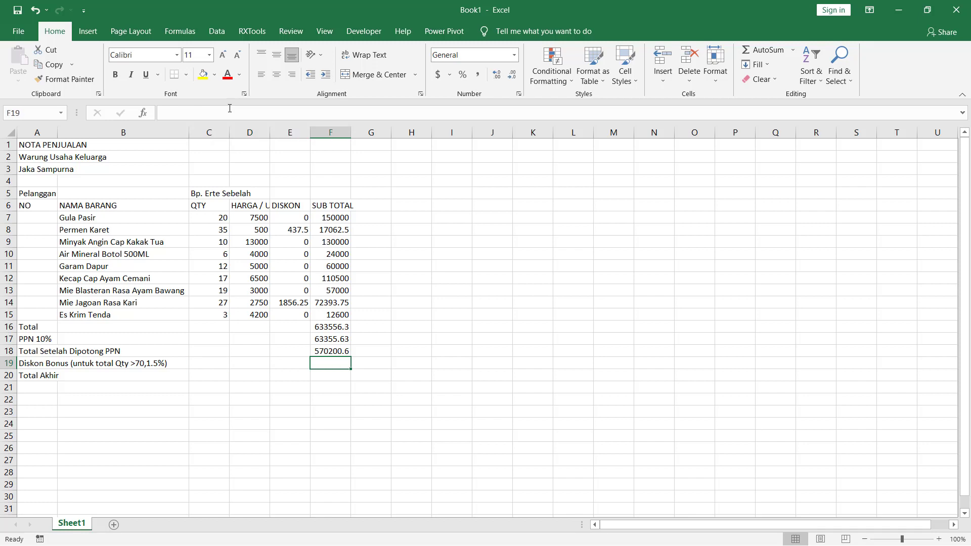
# - Calculate the bonus discount in the Diskon Bonus row by entering =IF(SUM(C7:C15)>70,1.5%*F18,0) in cell F19, dismissing the alarm notification
pyautogui.write('=IF(')
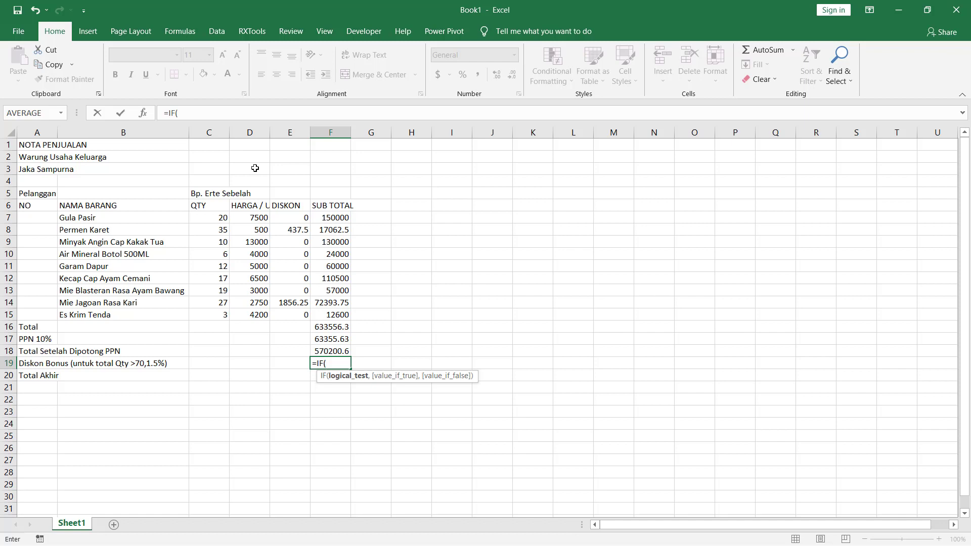
pyautogui.write('SUM')
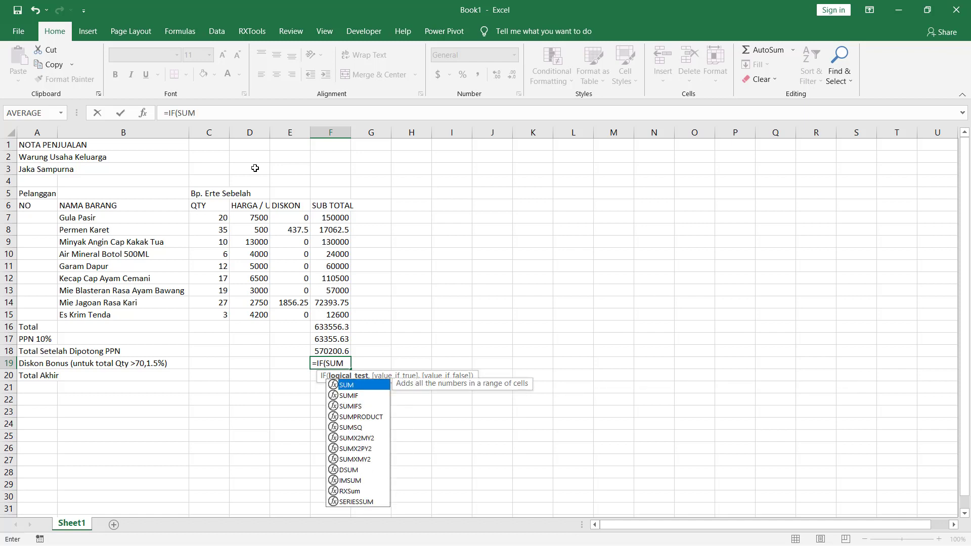
pyautogui.write('(')
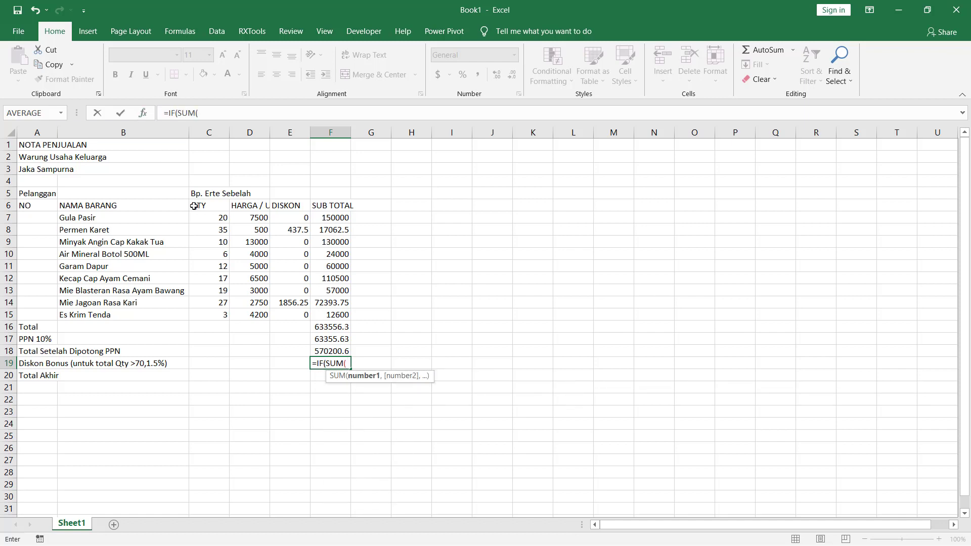
pyautogui.moveTo(209, 218); pyautogui.dragTo(211, 315)
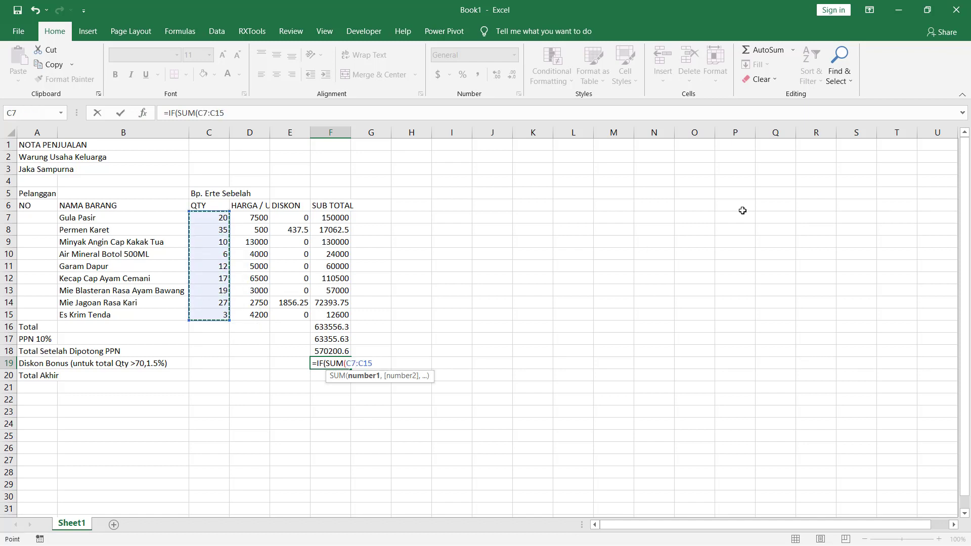
pyautogui.write(')')
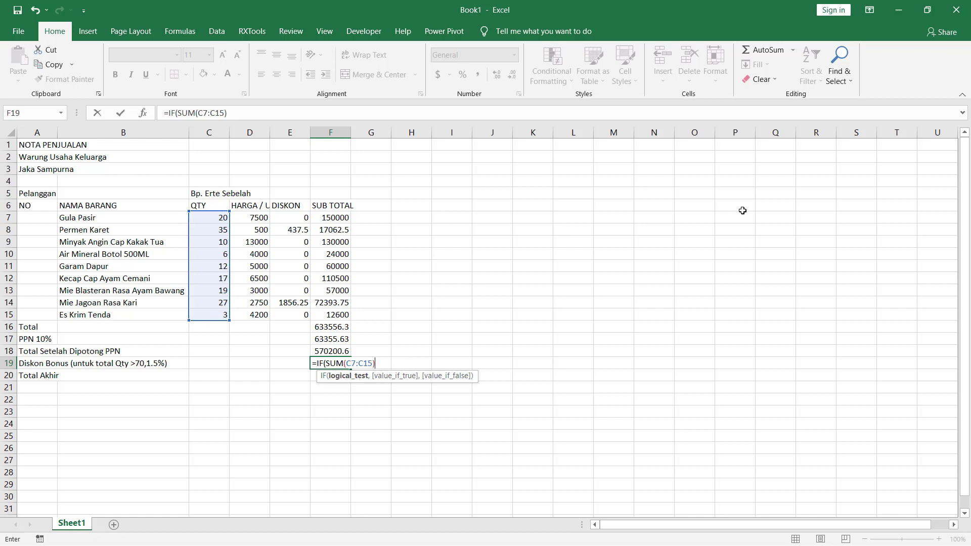
pyautogui.write('>70,1')
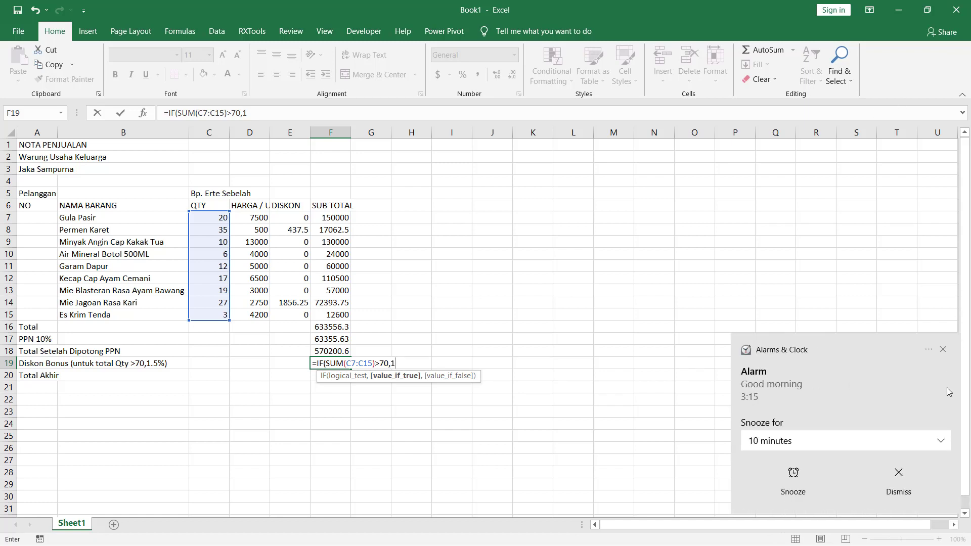
pyautogui.click(893, 466)
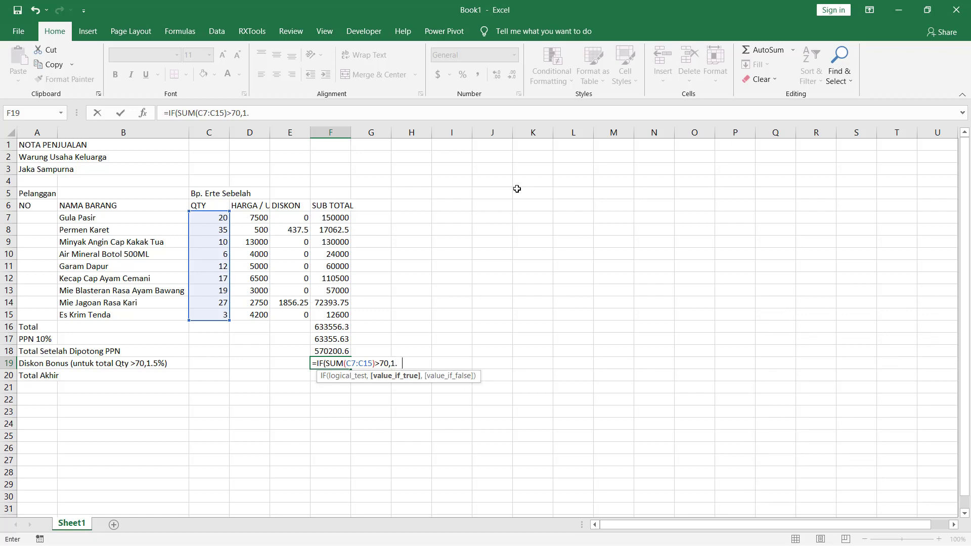
pyautogui.write('5%*')
pyautogui.click(329, 351)
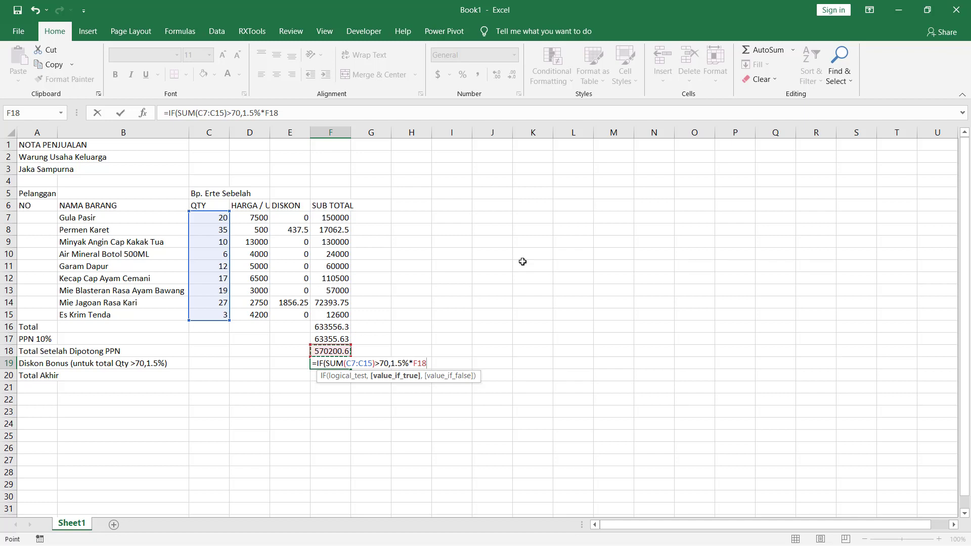
pyautogui.write(',')
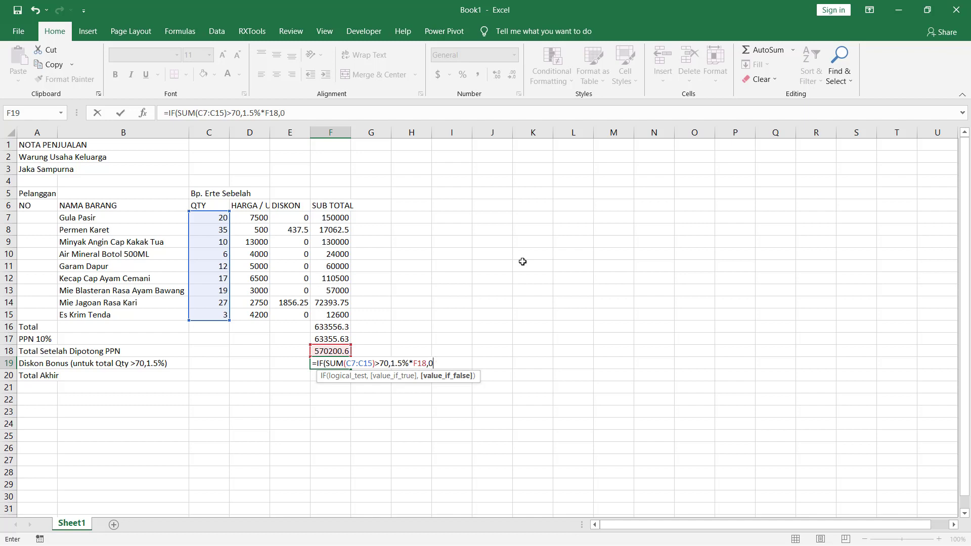
pyautogui.write('0)')
pyautogui.press('Return')
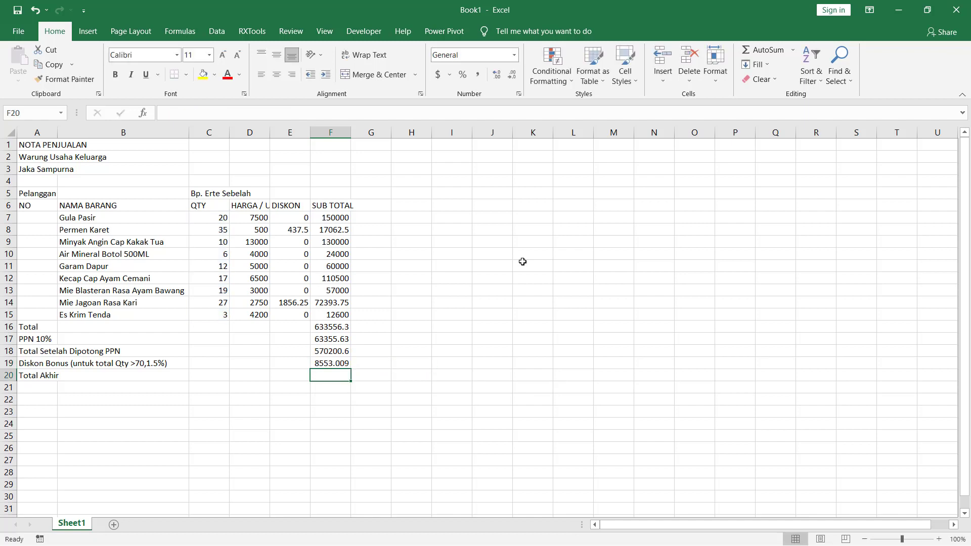
# - Total the item quantities in the Total row by entering =SUM(C7:C15) in cell C16
pyautogui.press('Up')
pyautogui.press('Up')
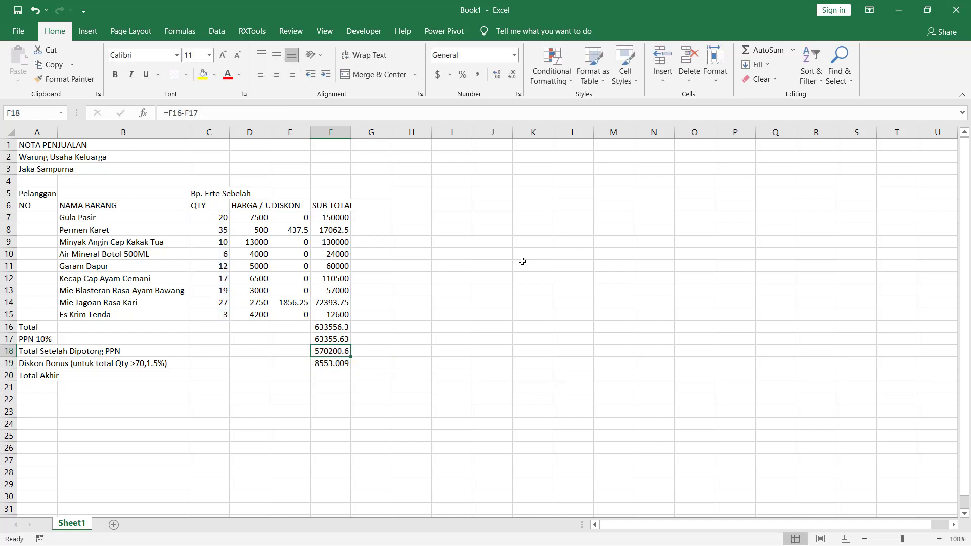
pyautogui.press('Down')
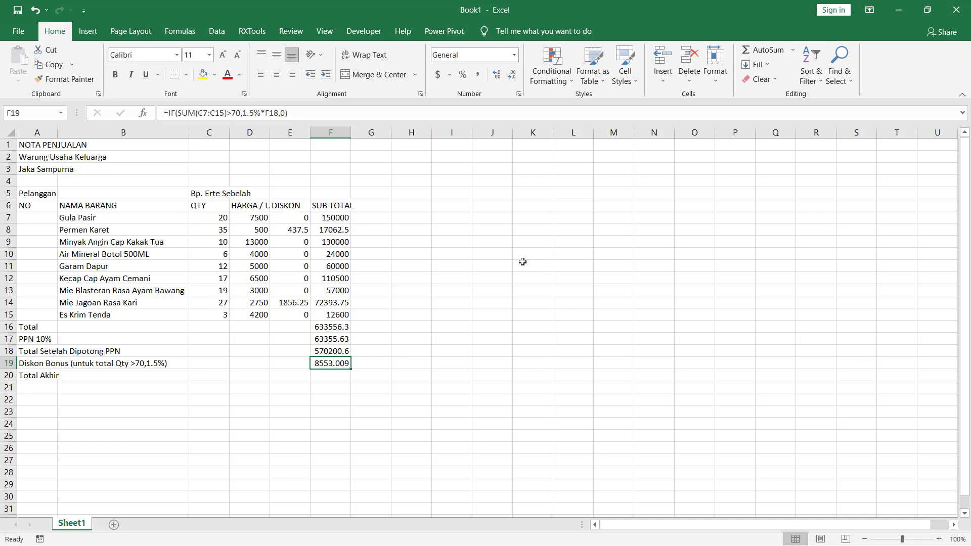
pyautogui.press('Up')
pyautogui.press('Up')
pyautogui.press('Up')
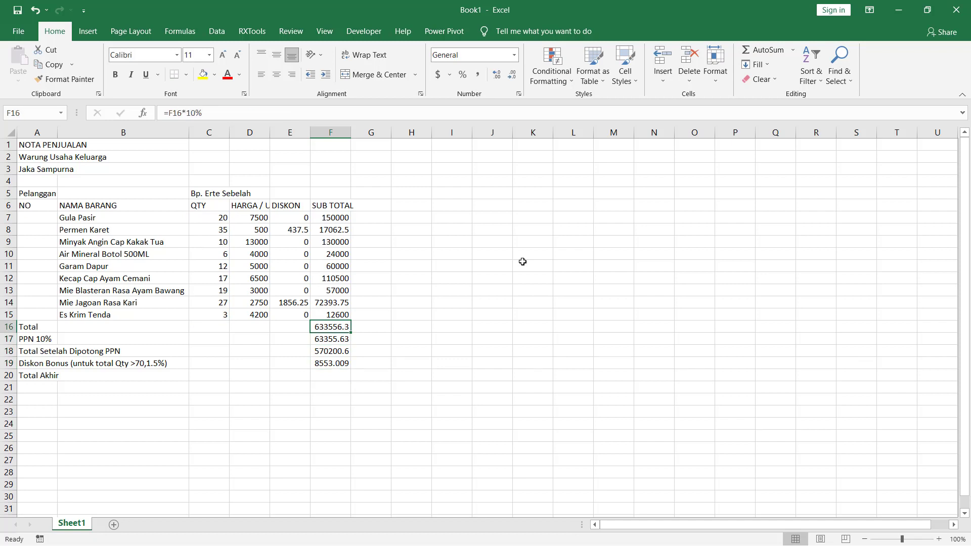
pyautogui.press('Left')
pyautogui.press('Left')
pyautogui.press('Left')
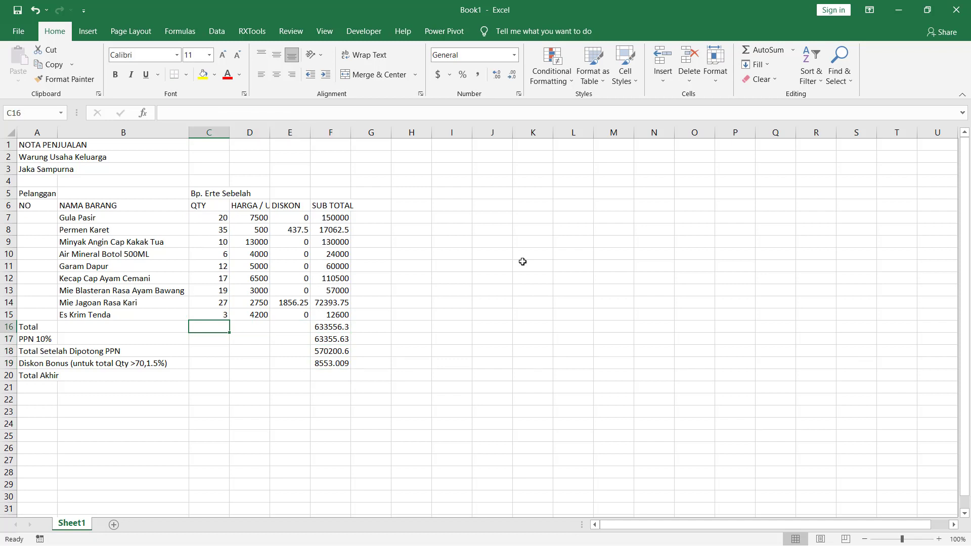
pyautogui.write('=sum(')
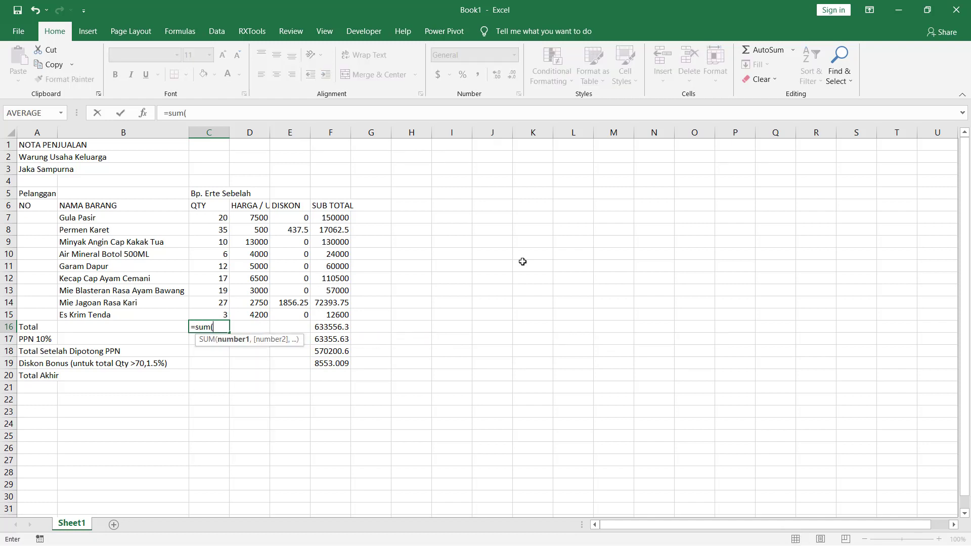
pyautogui.press('Up')
pyautogui.press('Up')
pyautogui.press('Up')
pyautogui.press('Up')
pyautogui.press('Up')
pyautogui.press('Up')
pyautogui.press('Up')
pyautogui.press('Up')
pyautogui.press('Up')
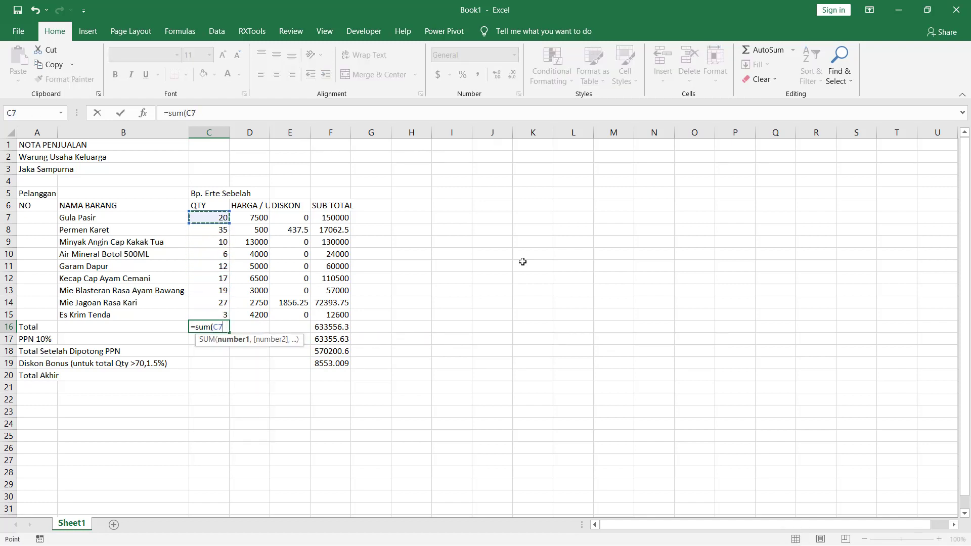
pyautogui.hotkey('shift', 'Down')
pyautogui.hotkey('shift', 'Down')
pyautogui.hotkey('shift', 'Down')
pyautogui.hotkey('shift', 'Down')
pyautogui.hotkey('shift', 'Down')
pyautogui.hotkey('shift', 'Down')
pyautogui.hotkey('shift', 'Down')
pyautogui.hotkey('shift', 'Down')
pyautogui.press('Return')
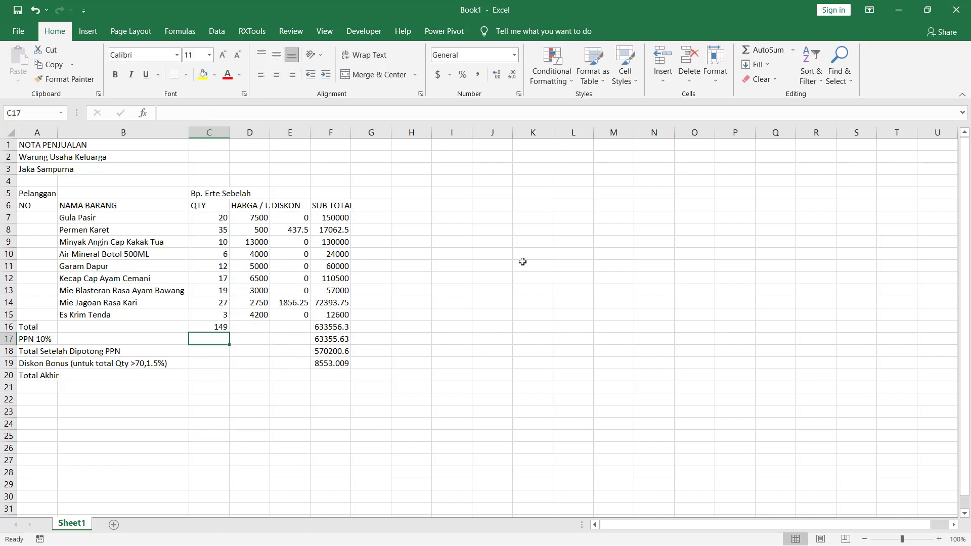
# - Check the quantity total in C16 against the Diskon Bonus condition and review the summary formulas in column F
pyautogui.press('Up')
pyautogui.press('Up')
pyautogui.press('Up')
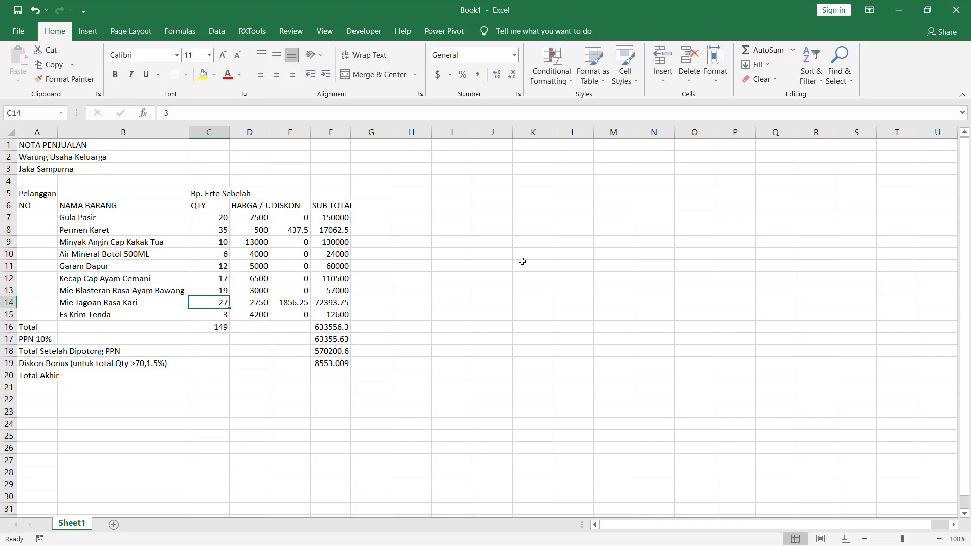
pyautogui.press('Down')
pyautogui.press('Down')
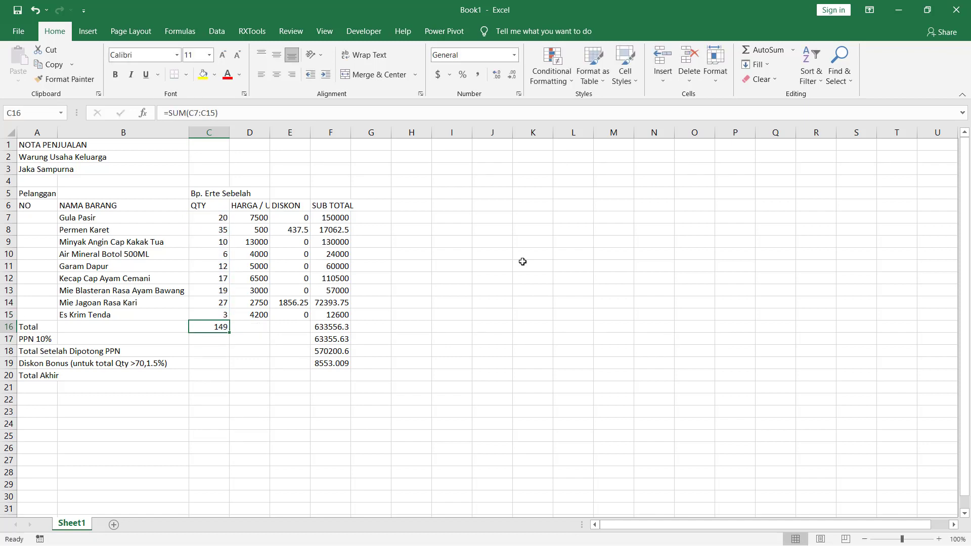
pyautogui.press('Down')
pyautogui.press('Down')
pyautogui.press('Down')
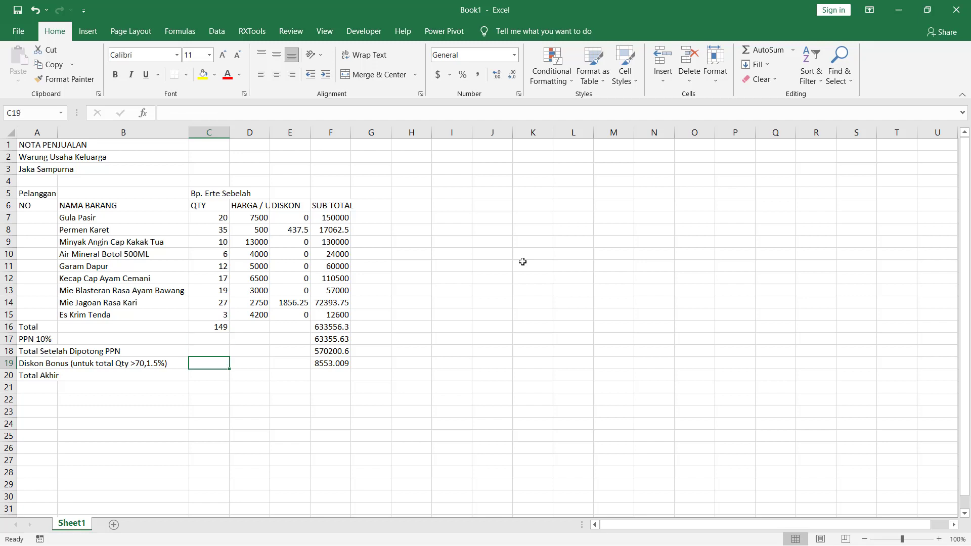
pyautogui.press('Left')
pyautogui.press('Left')
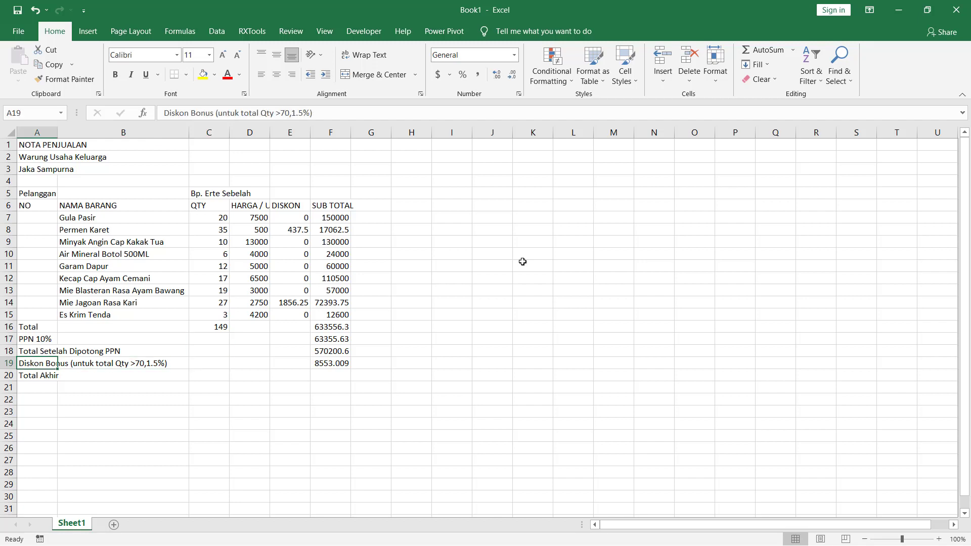
pyautogui.press('Down')
pyautogui.press('Right')
pyautogui.press('Right')
pyautogui.press('Right')
pyautogui.press('Right')
pyautogui.press('Right')
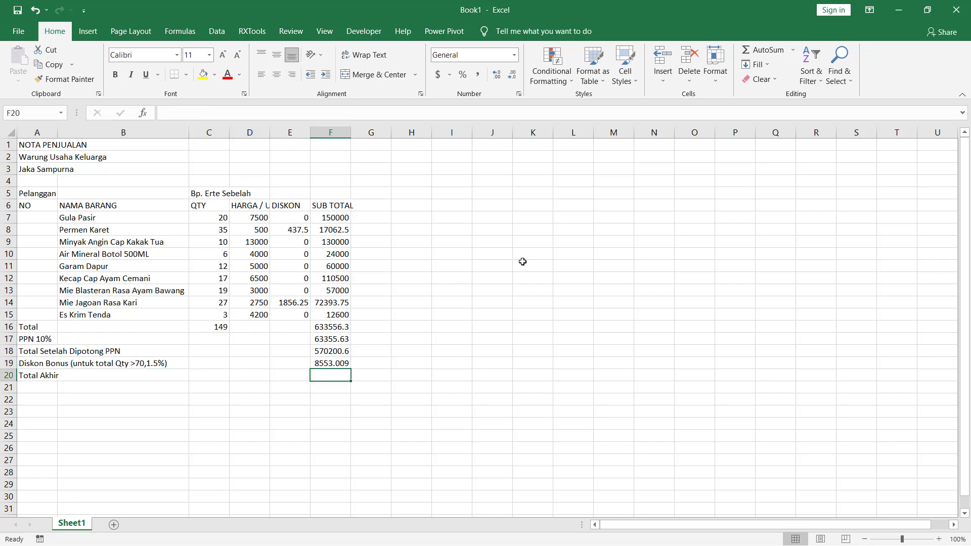
pyautogui.press('Up')
pyautogui.press('Up')
pyautogui.press('Up')
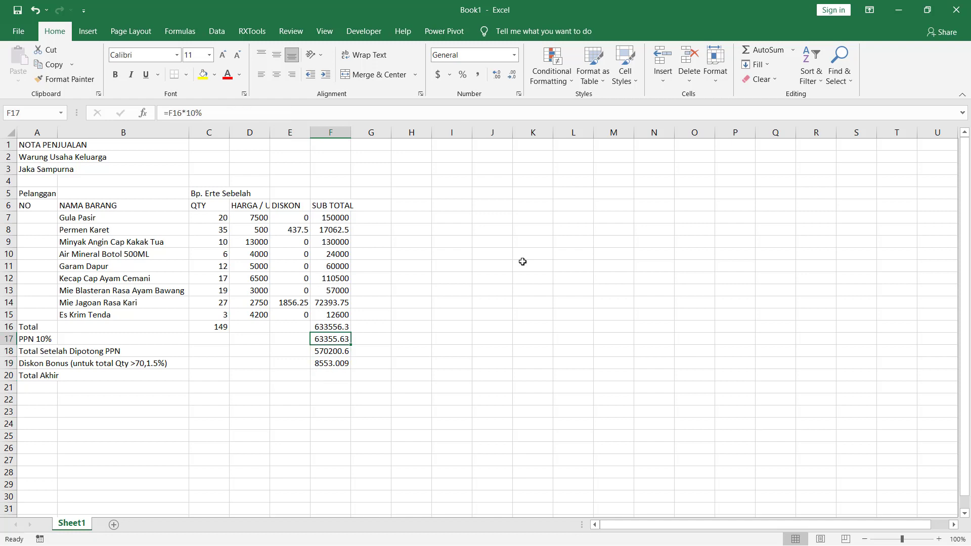
pyautogui.press('Down')
pyautogui.press('Down')
pyautogui.press('Down')
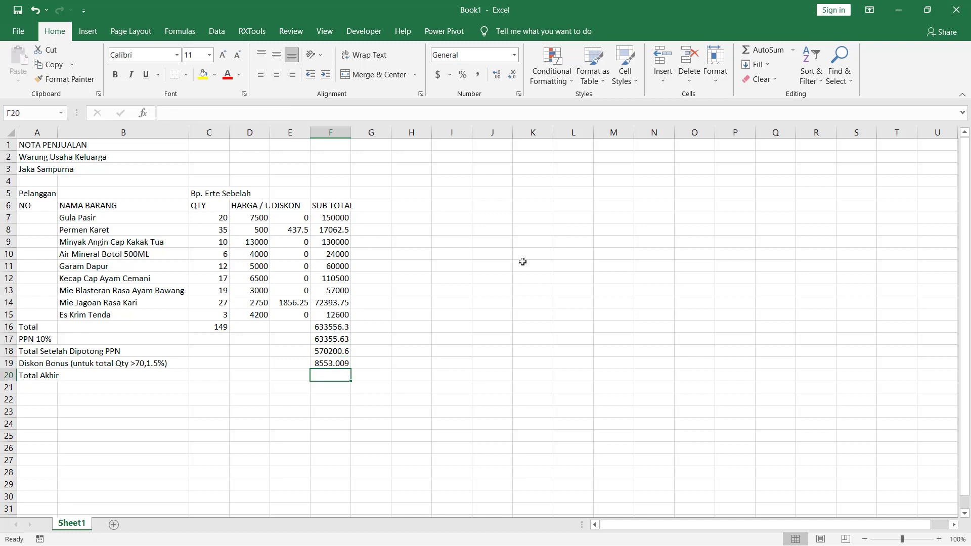
# - Enter =F18-F19 in cell F20 to calculate the Total Akhir
pyautogui.write('=')
pyautogui.press('Up')
pyautogui.press('Up')
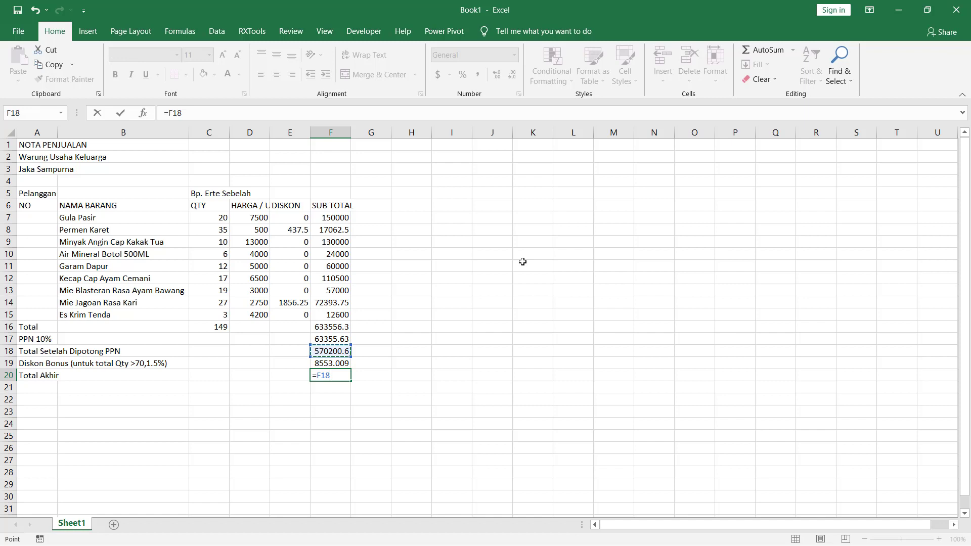
pyautogui.write('-')
pyautogui.press('Up')
pyautogui.press('Return')
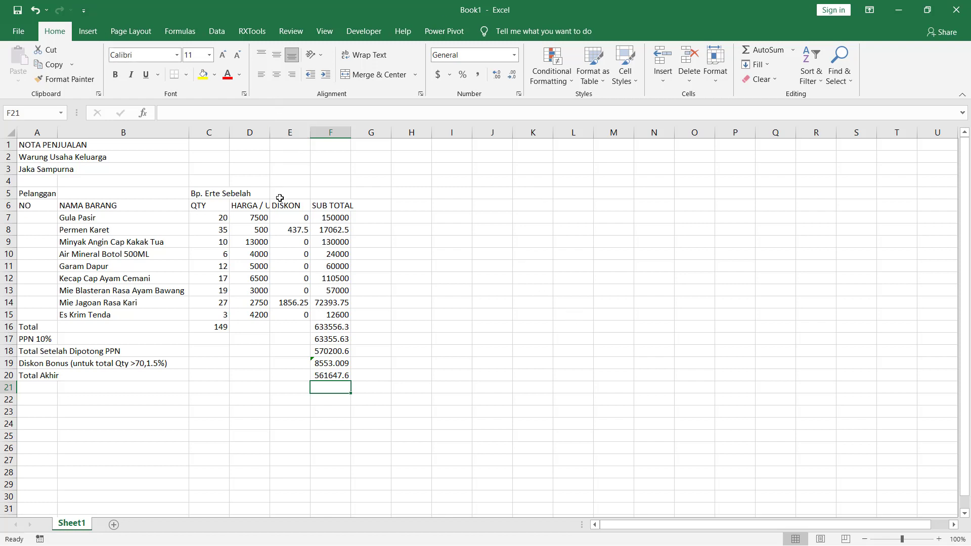
# - Format the unit prices in D7:D15 with thousands separators and no decimal places
pyautogui.moveTo(255, 214); pyautogui.dragTo(256, 315)
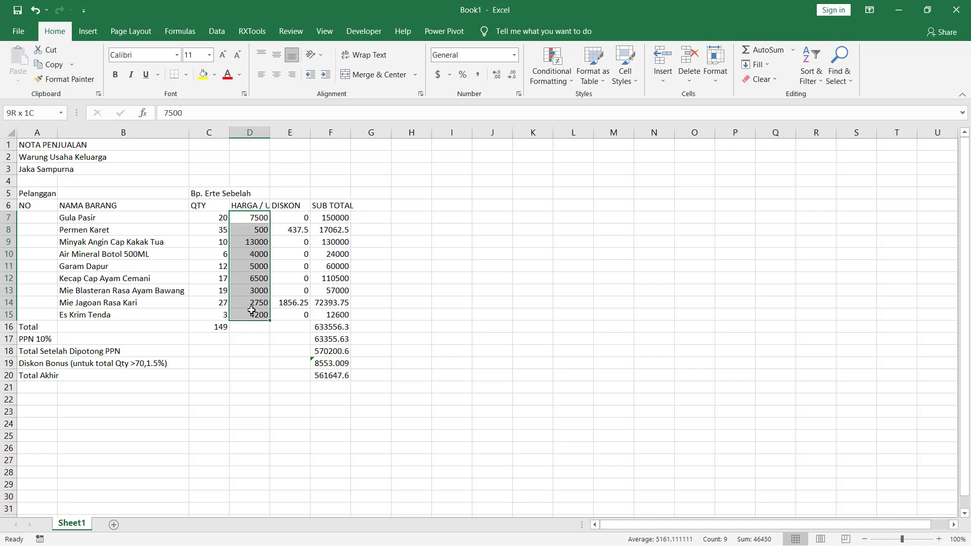
pyautogui.click(476, 76)
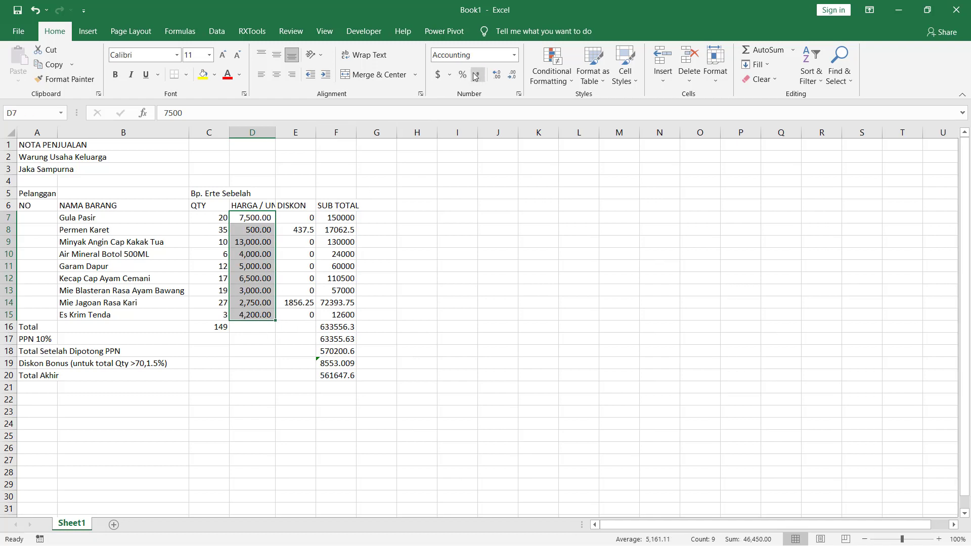
pyautogui.click(512, 76)
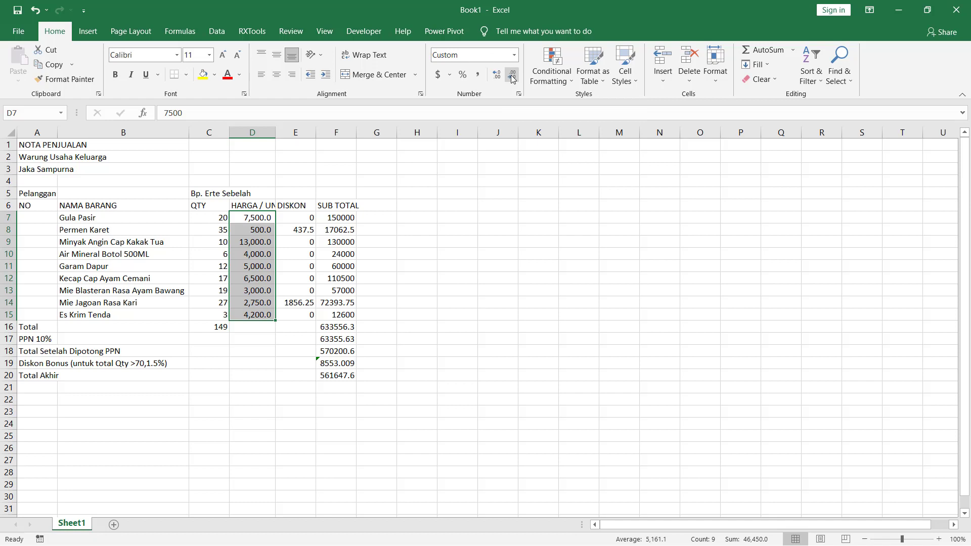
pyautogui.click(513, 77)
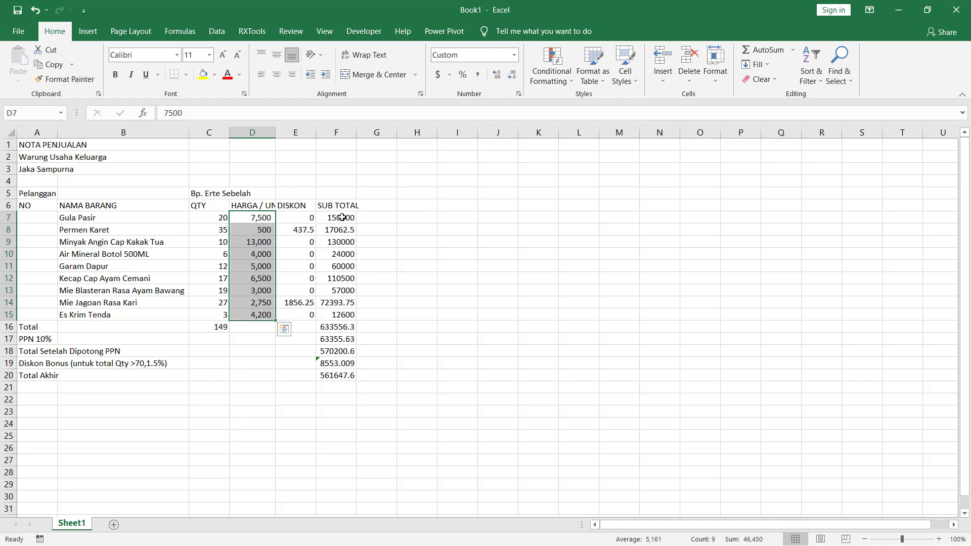
# - Format the DISKON values in E7:E15 with thousands separators and two decimal places
pyautogui.moveTo(301, 219); pyautogui.dragTo(304, 310)
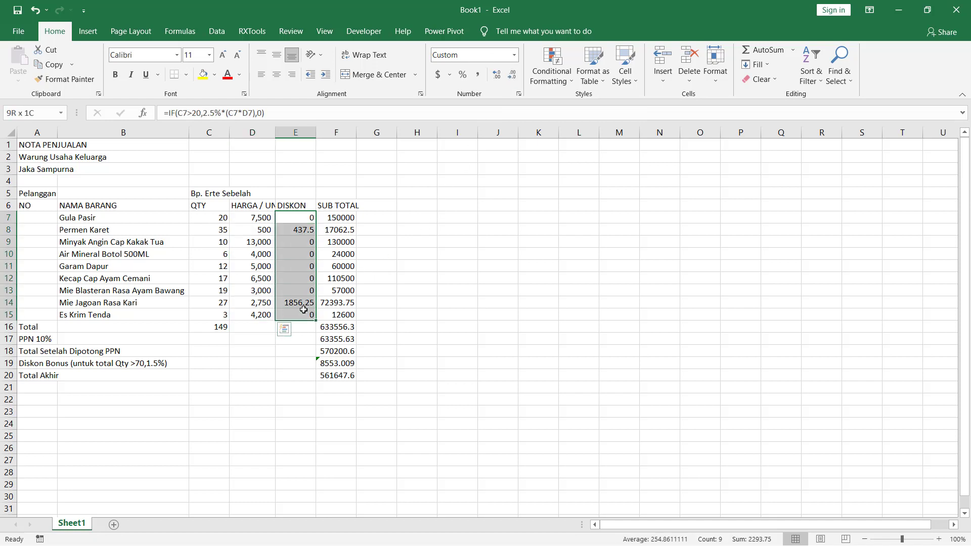
pyautogui.click(478, 75)
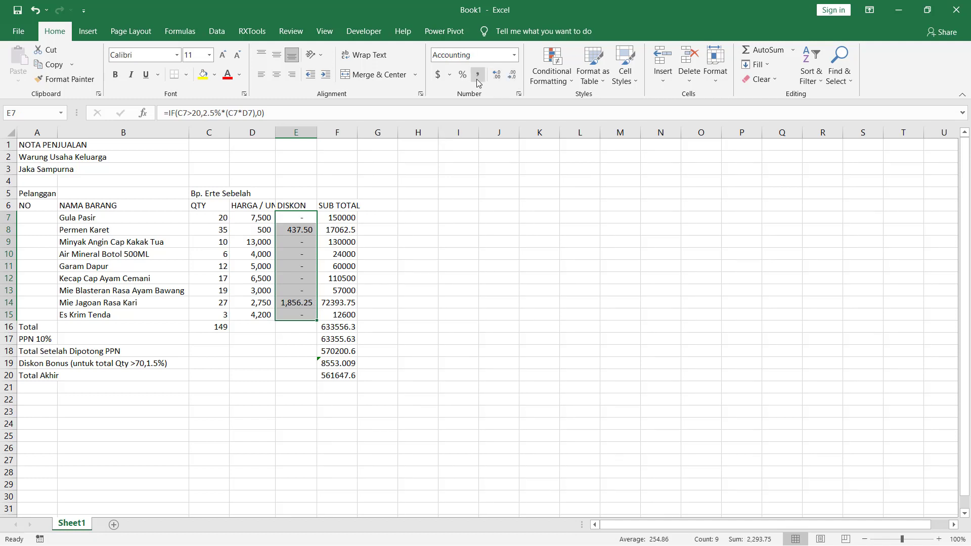
pyautogui.click(513, 76)
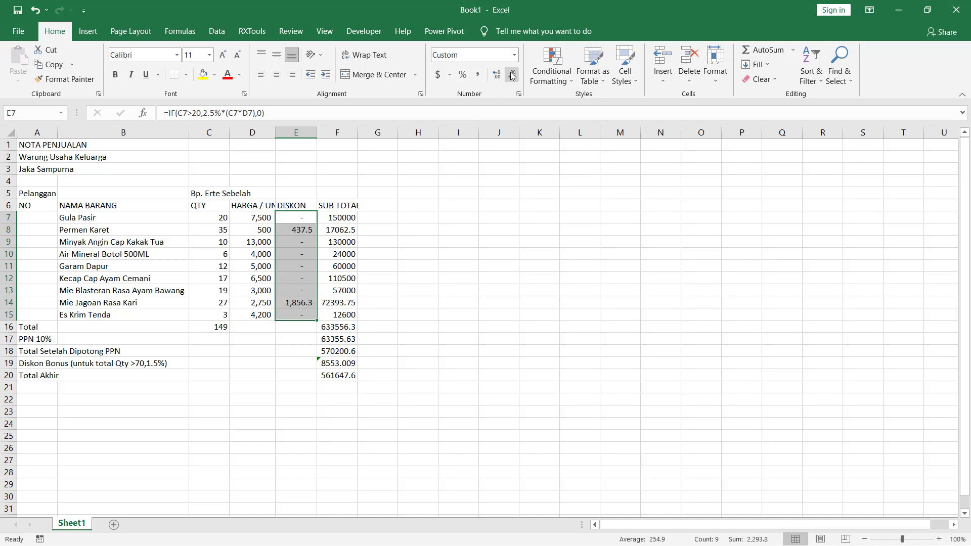
pyautogui.click(480, 75)
# - Format the amounts in F7:F20 with thousands separators and two decimal places
pyautogui.moveTo(348, 216); pyautogui.dragTo(346, 377)
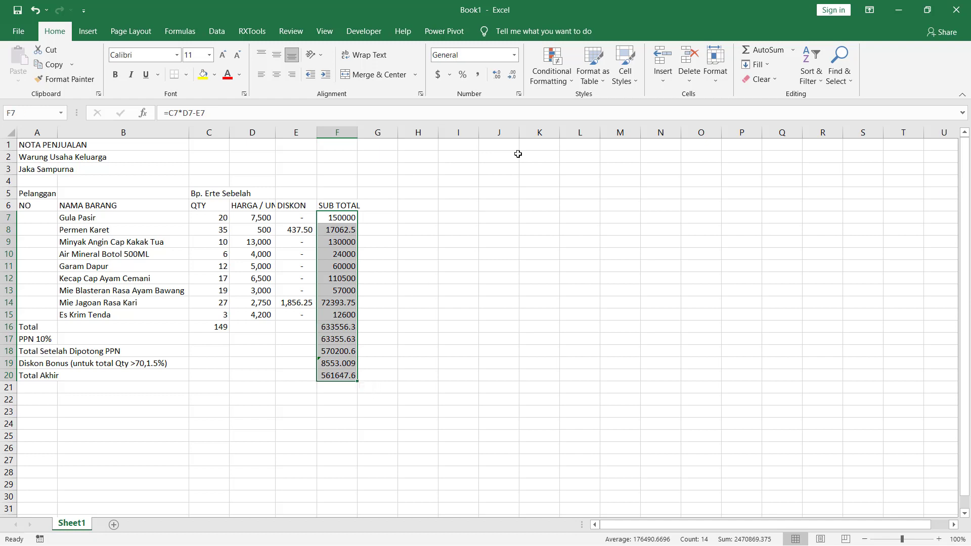
pyautogui.click(479, 75)
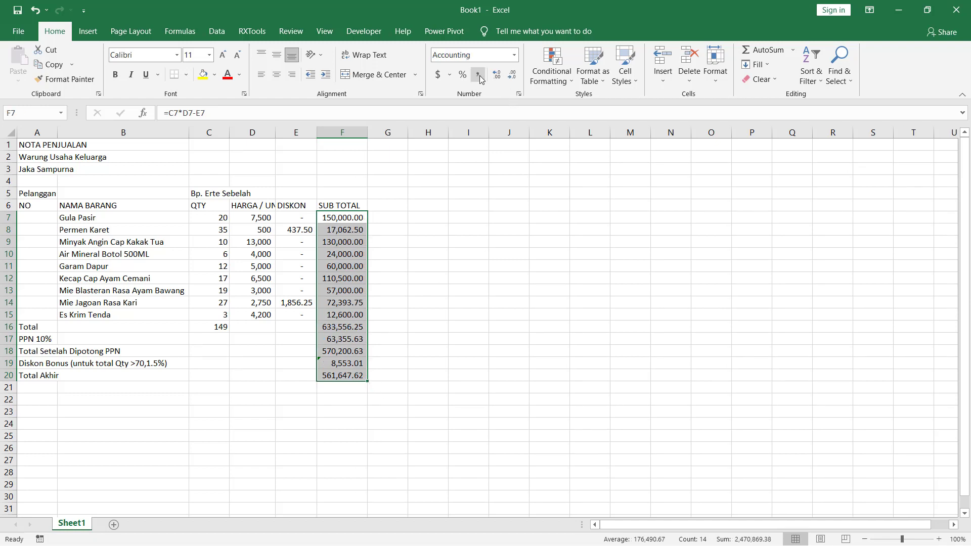
pyautogui.click(343, 254)
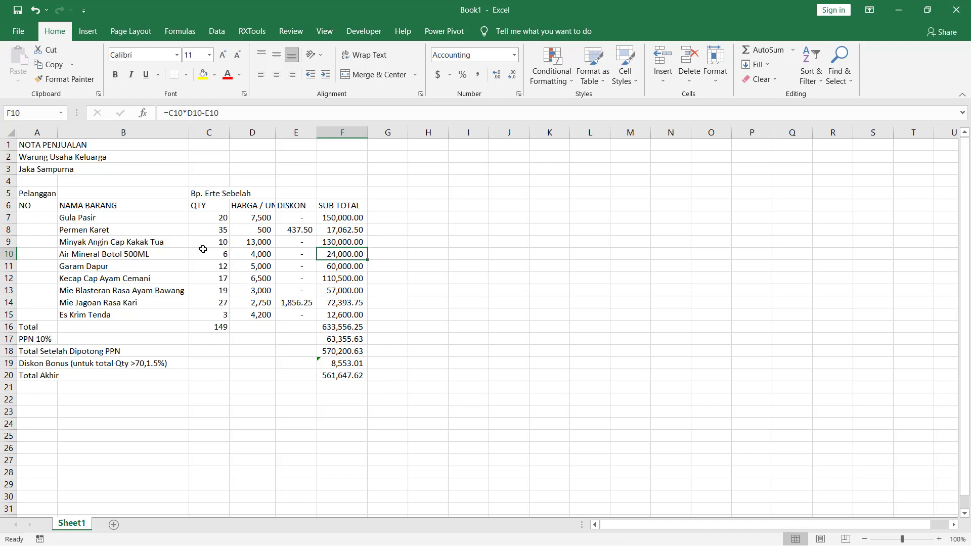
# - Hide the worksheet gridlines
pyautogui.click(324, 32)
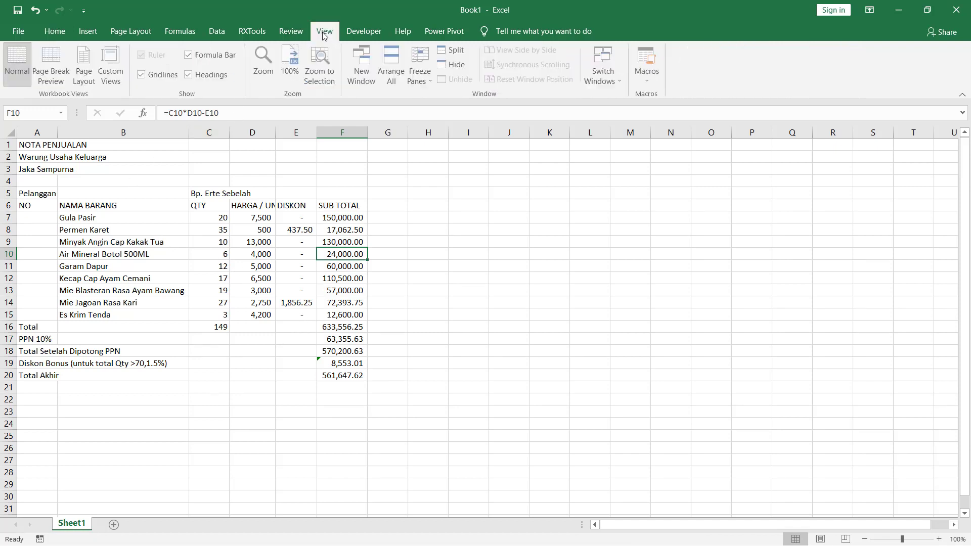
pyautogui.click(142, 75)
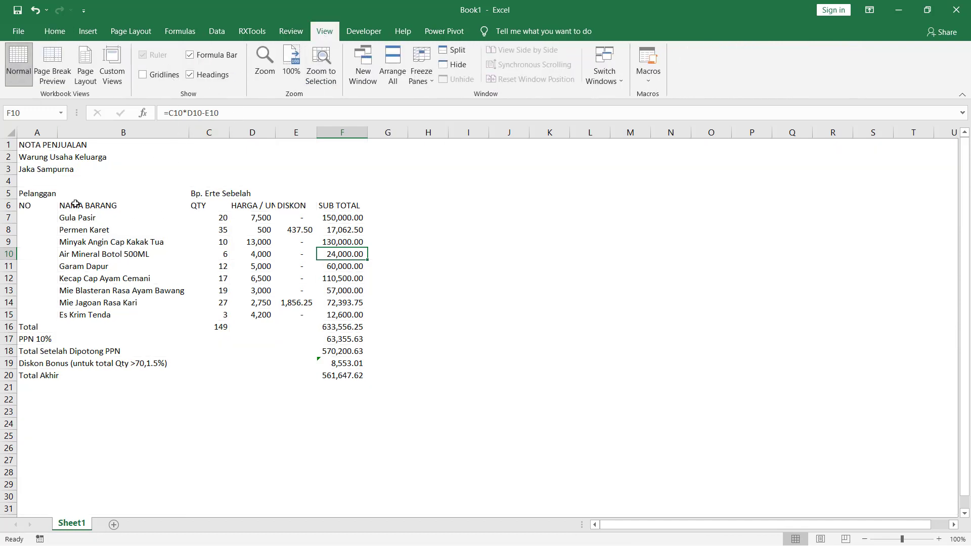
pyautogui.moveTo(41, 208); pyautogui.dragTo(208, 263)
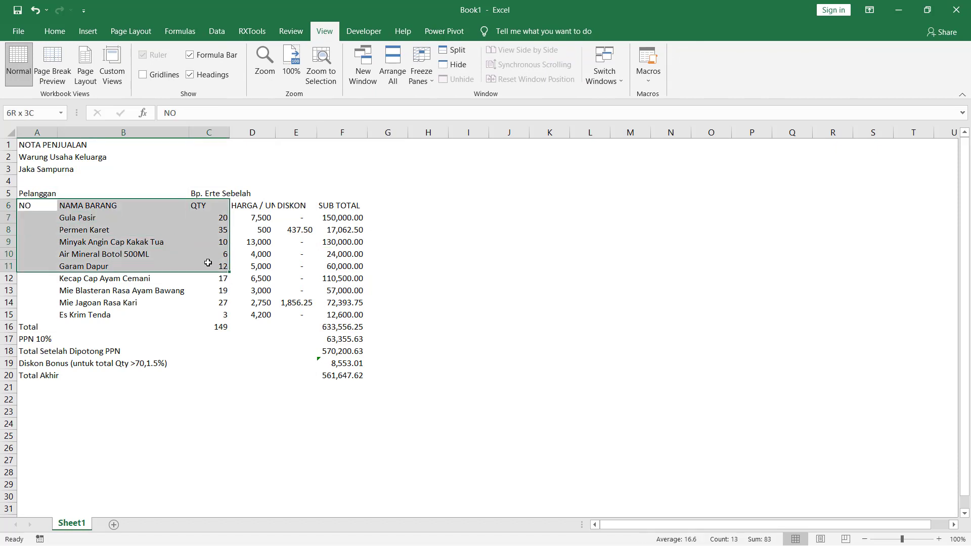
# - Number the items 1 to 9 in the NO column, A7:A15, by entering 1 and 2 and filling the series down
pyautogui.click(32, 218)
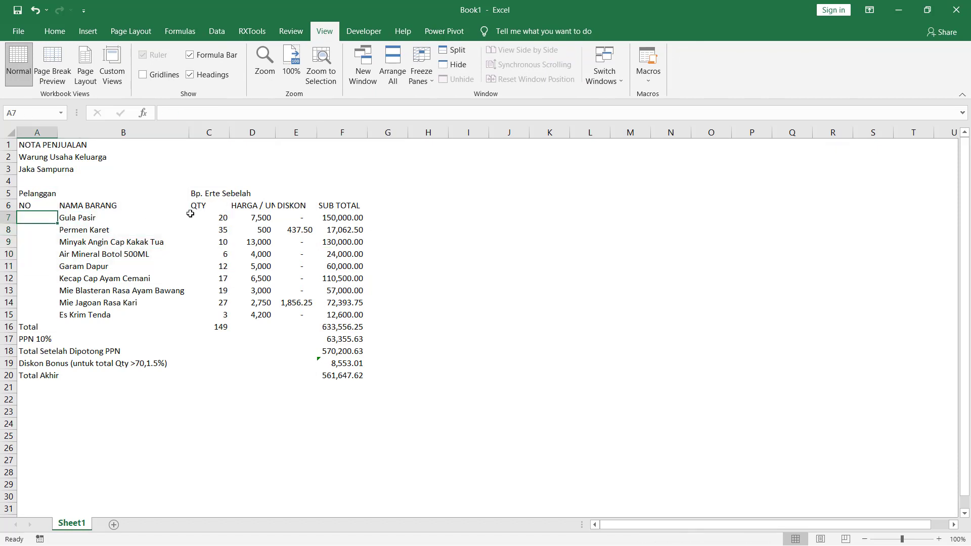
pyautogui.write('1')
pyautogui.press('Return')
pyautogui.write('2')
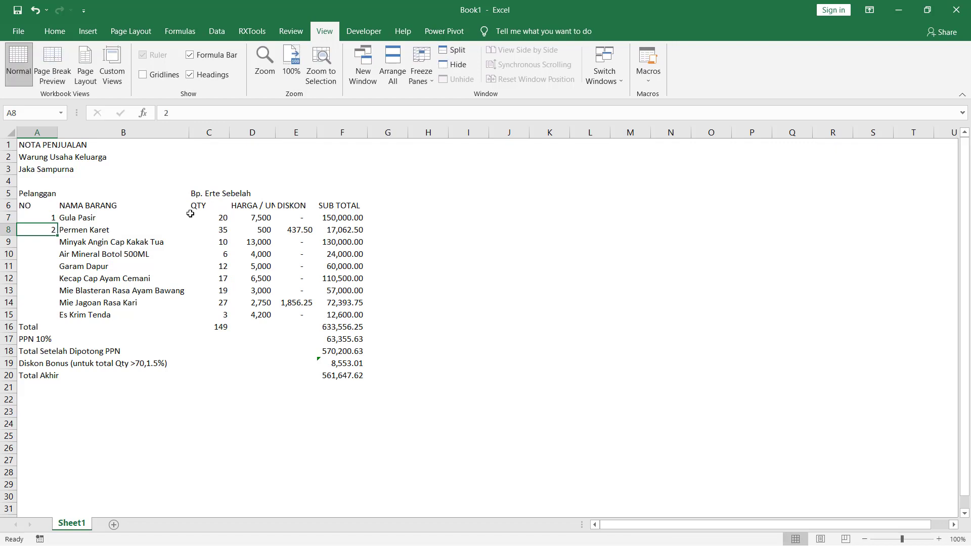
pyautogui.press('Up')
pyautogui.hotkey('shift', 'Down')
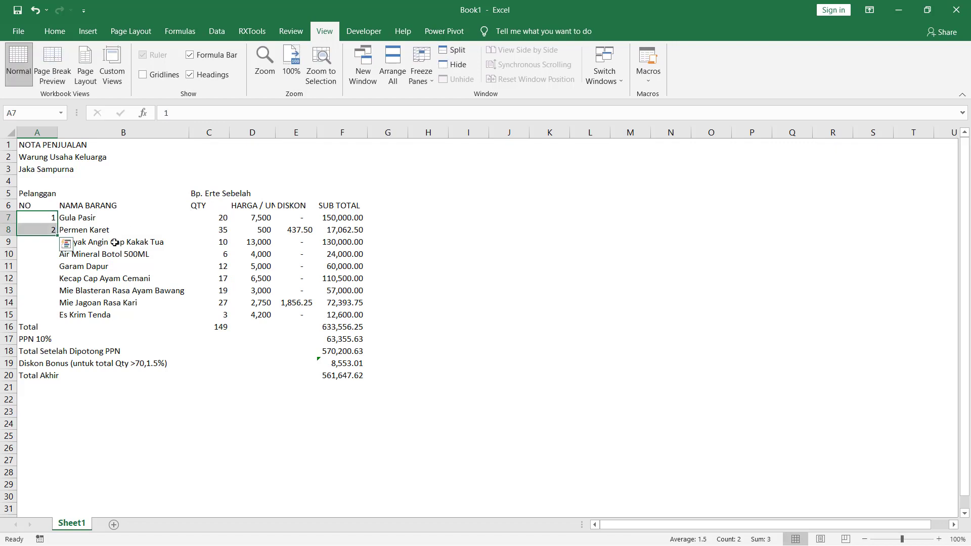
pyautogui.moveTo(59, 235); pyautogui.dragTo(64, 317)
pyautogui.click(109, 338)
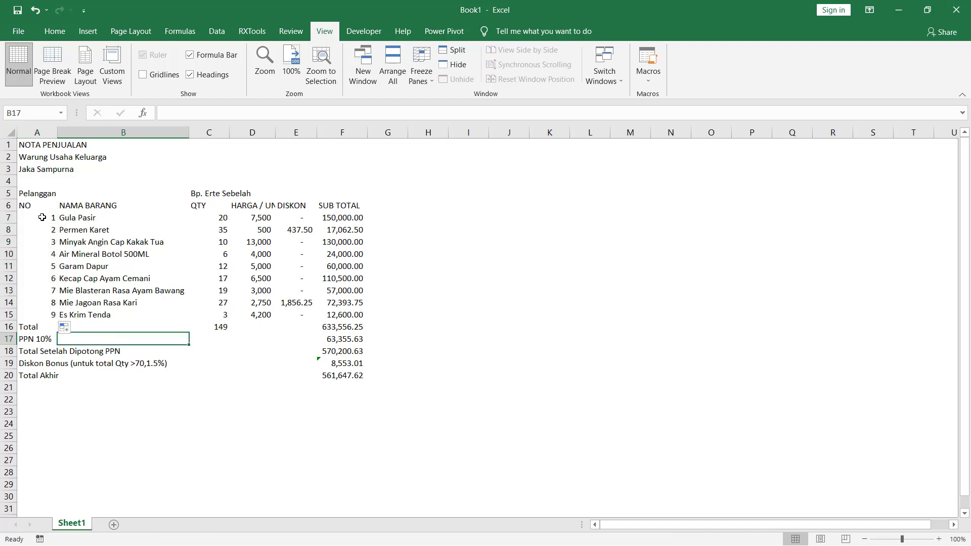
# - Add a thin outline and inside vertical borders to the item table A6:F15
pyautogui.click(39, 207)
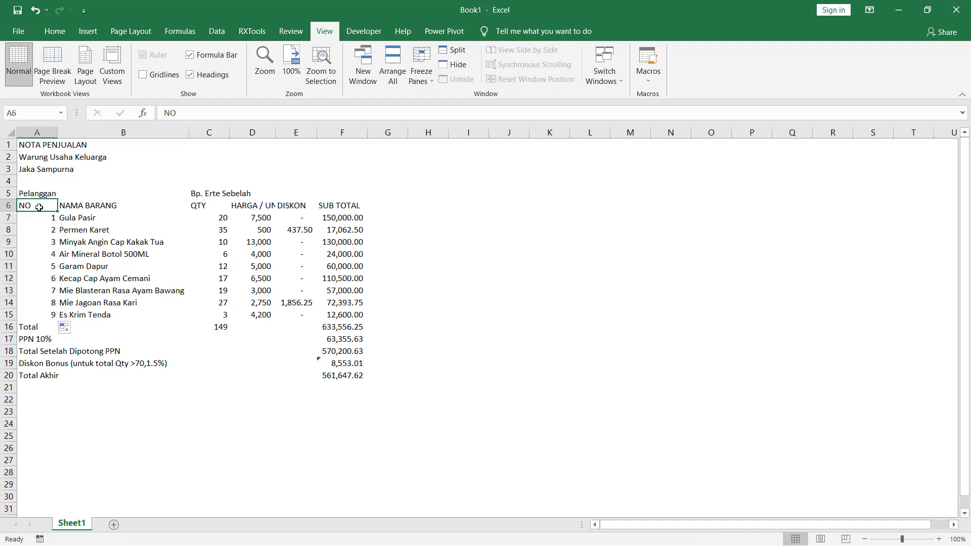
pyautogui.keyDown('shift'); pyautogui.click(338, 314); pyautogui.keyUp('shift')
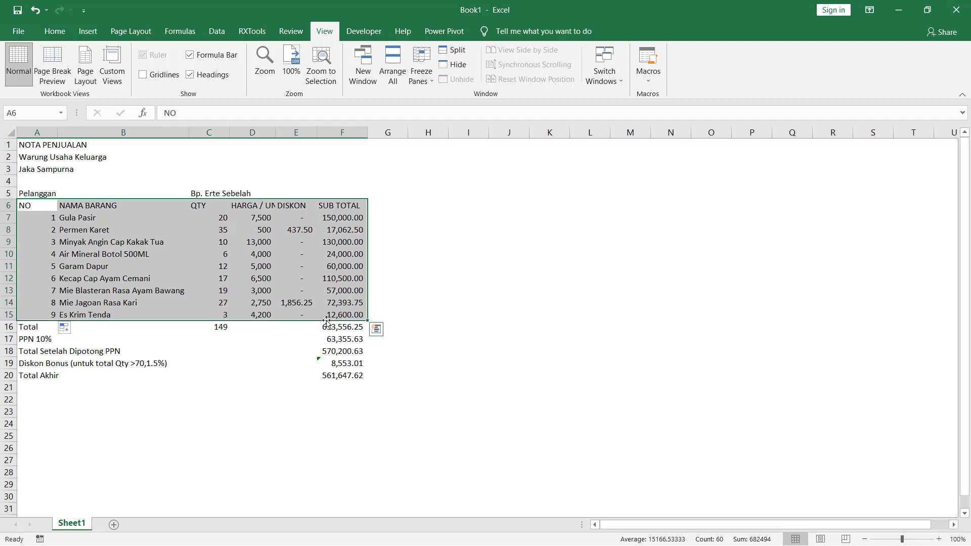
pyautogui.rightClick(316, 317)
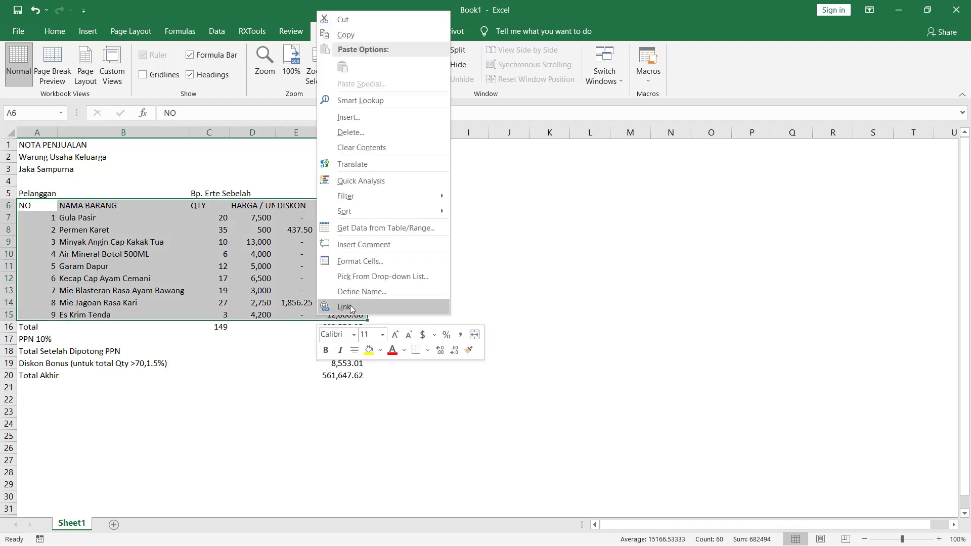
pyautogui.click(376, 262)
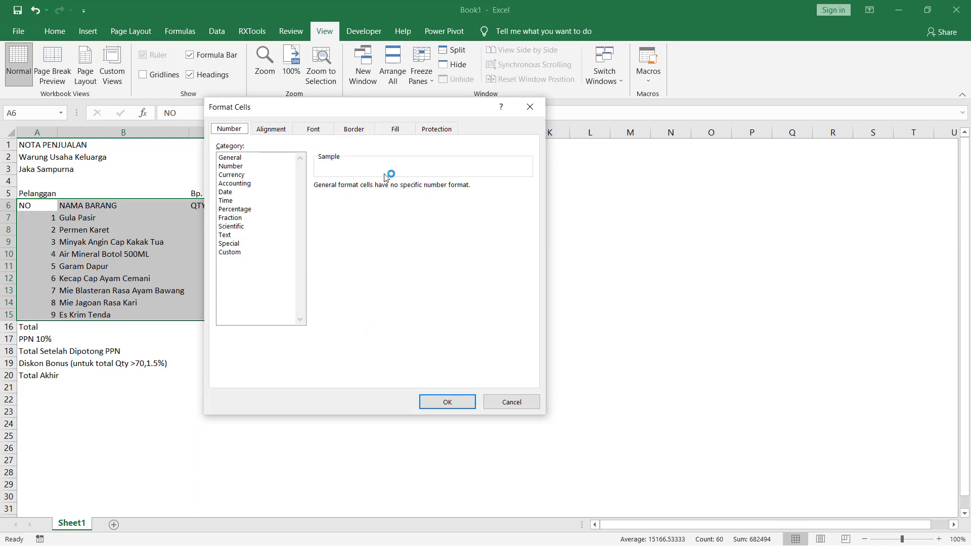
pyautogui.click(357, 129)
pyautogui.click(353, 243)
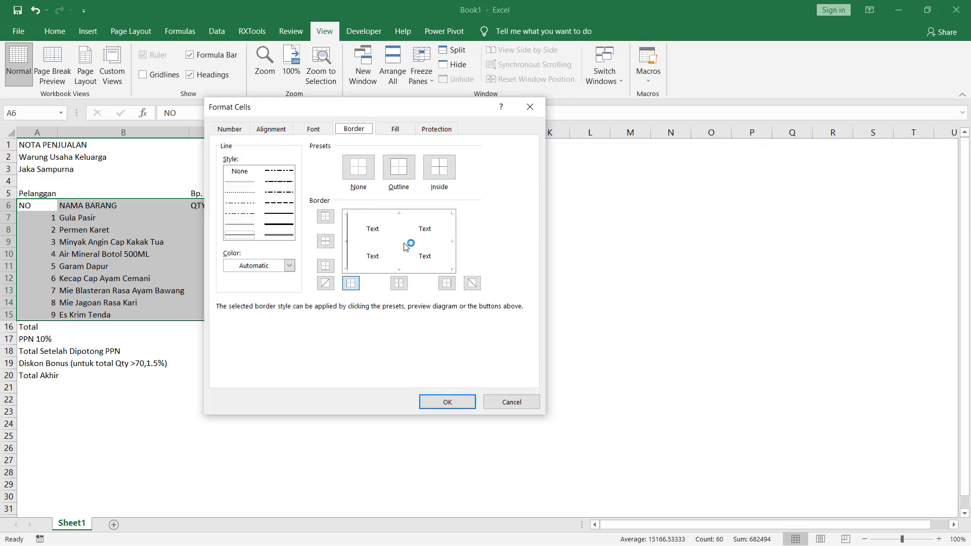
pyautogui.click(403, 245)
pyautogui.click(453, 247)
pyautogui.click(432, 268)
pyautogui.click(434, 215)
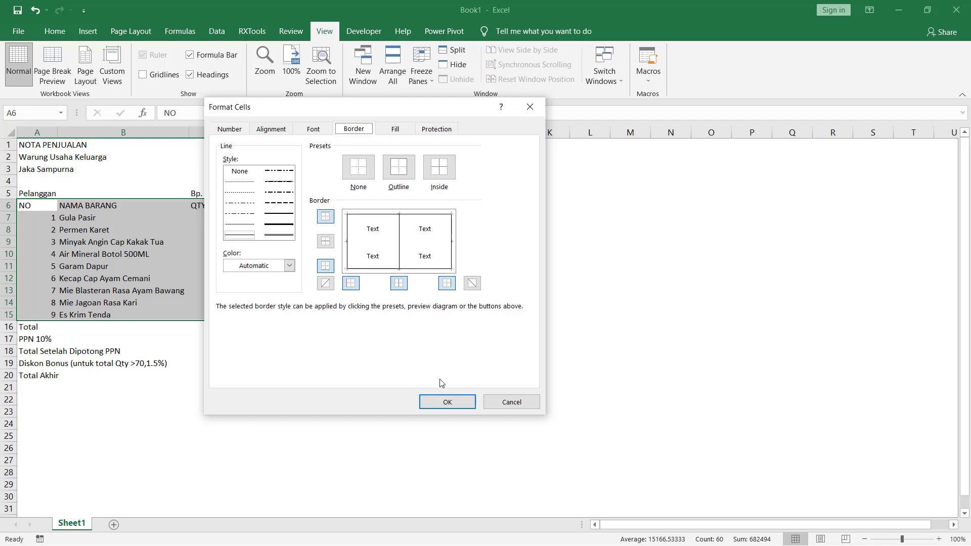
pyautogui.click(442, 400)
pyautogui.click(445, 279)
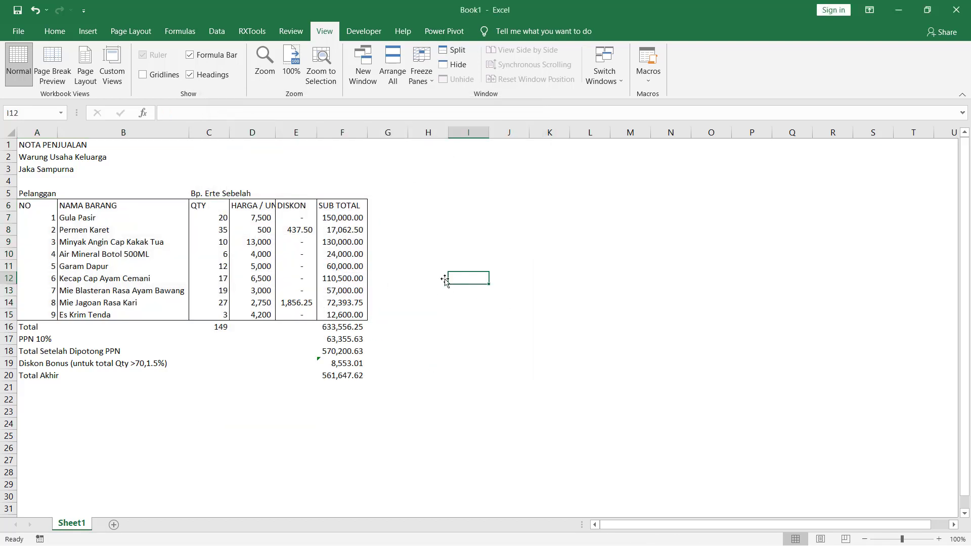
# - Add a bottom border to the header row A6:F6
pyautogui.moveTo(35, 205); pyautogui.dragTo(324, 205)
pyautogui.rightClick(305, 205)
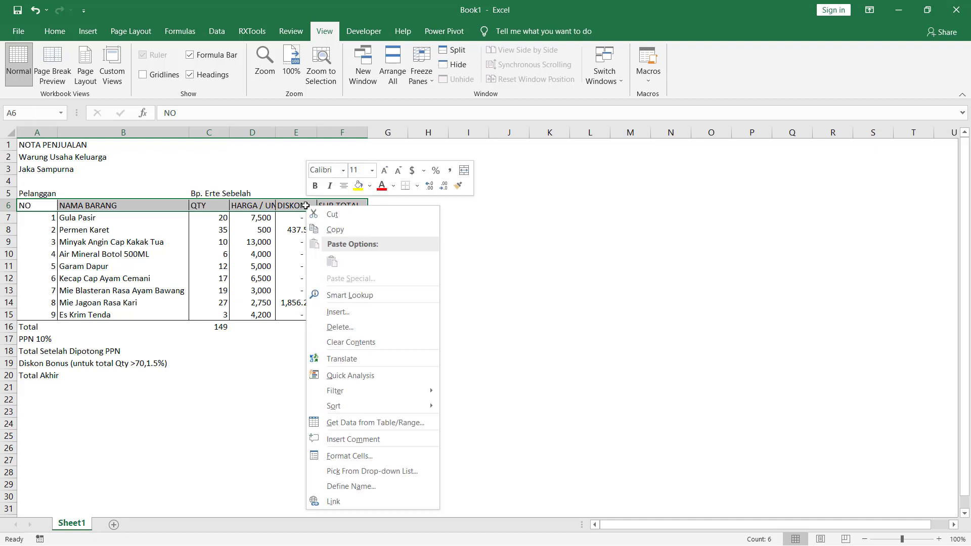
pyautogui.click(378, 458)
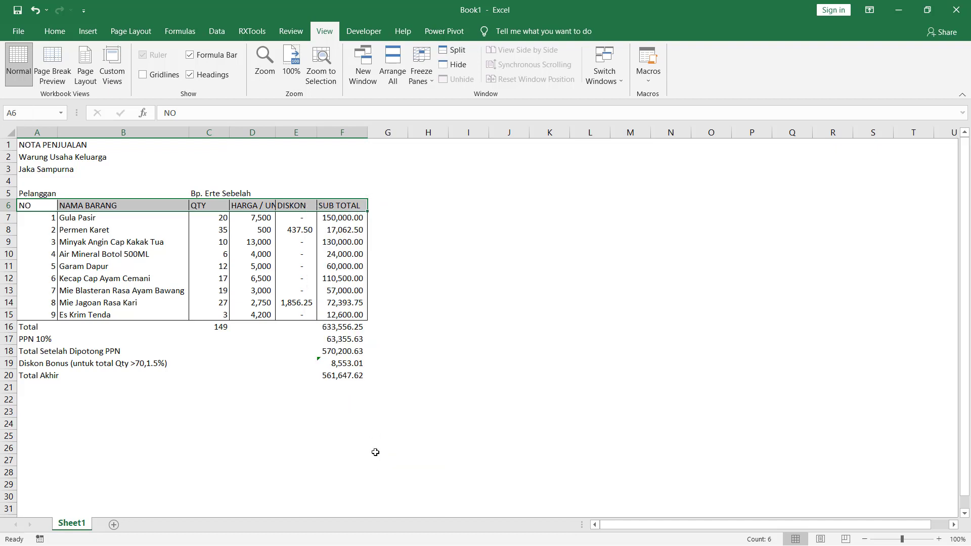
pyautogui.click(378, 395)
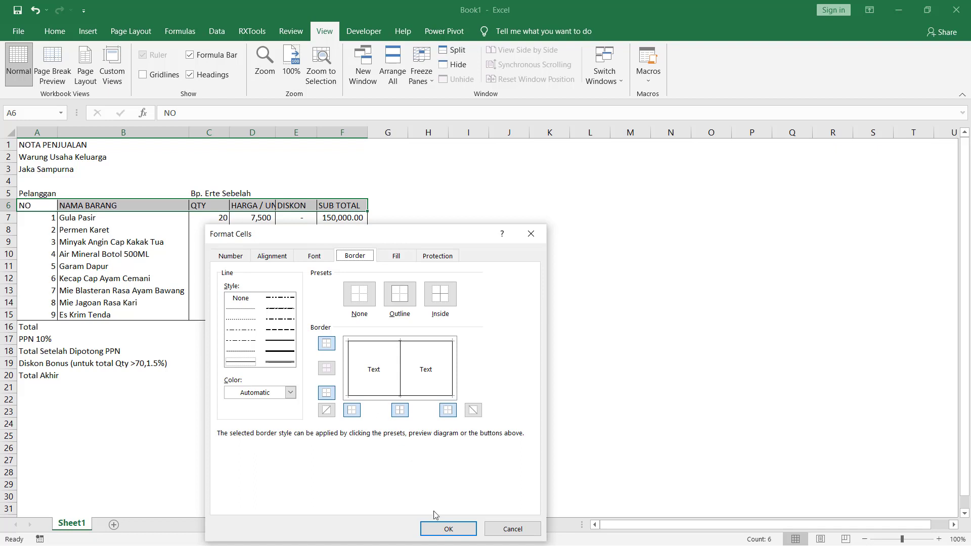
pyautogui.click(443, 529)
pyautogui.click(472, 327)
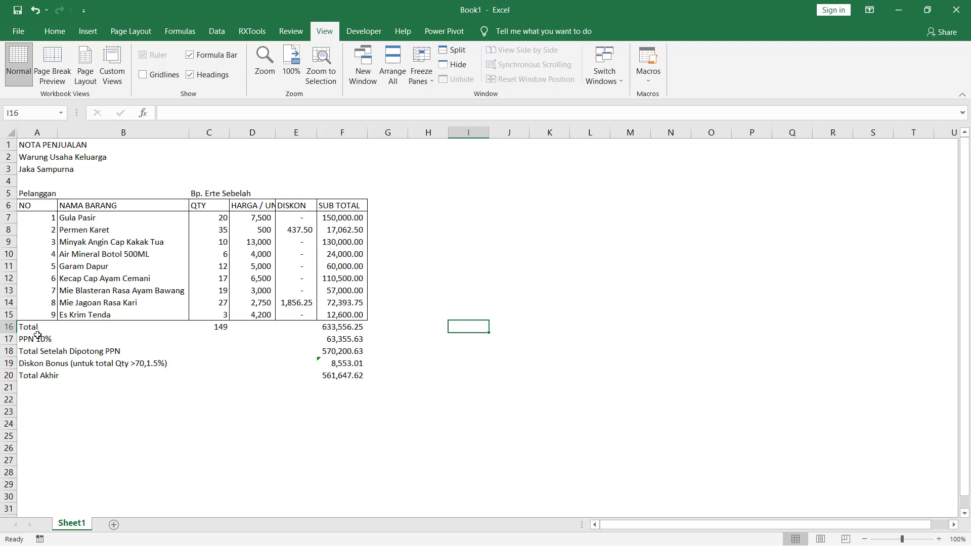
pyautogui.moveTo(34, 327); pyautogui.dragTo(45, 354)
pyautogui.click(133, 360)
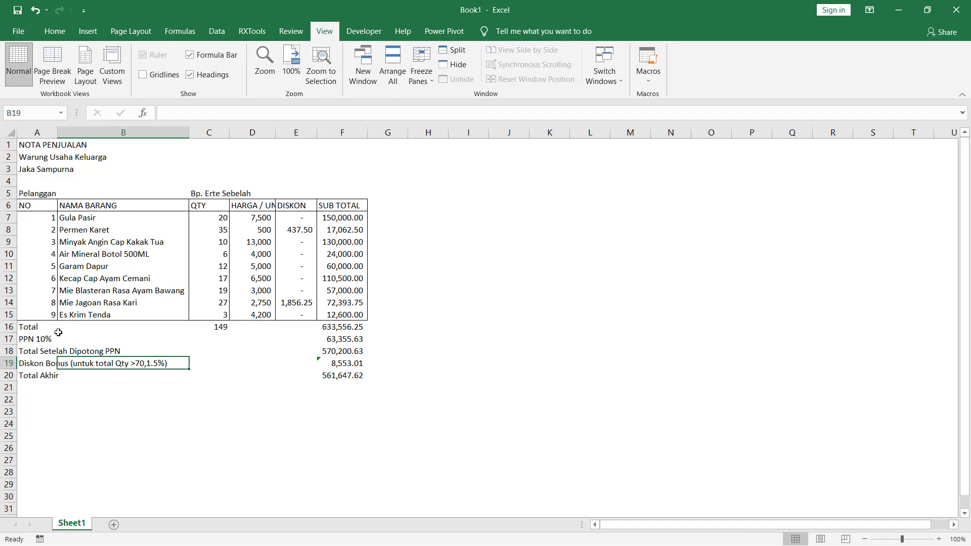
pyautogui.moveTo(35, 328); pyautogui.dragTo(318, 375)
pyautogui.rightClick(322, 375)
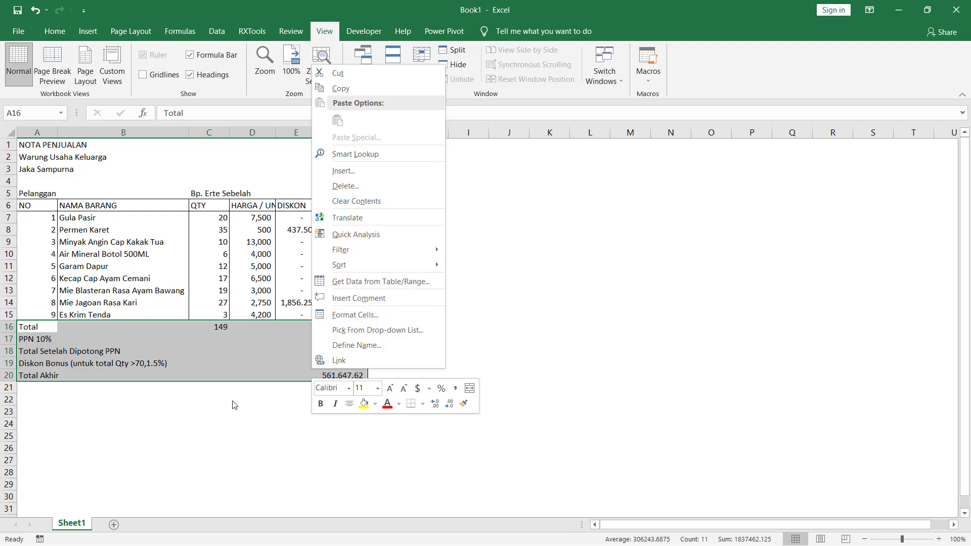
pyautogui.click(214, 410)
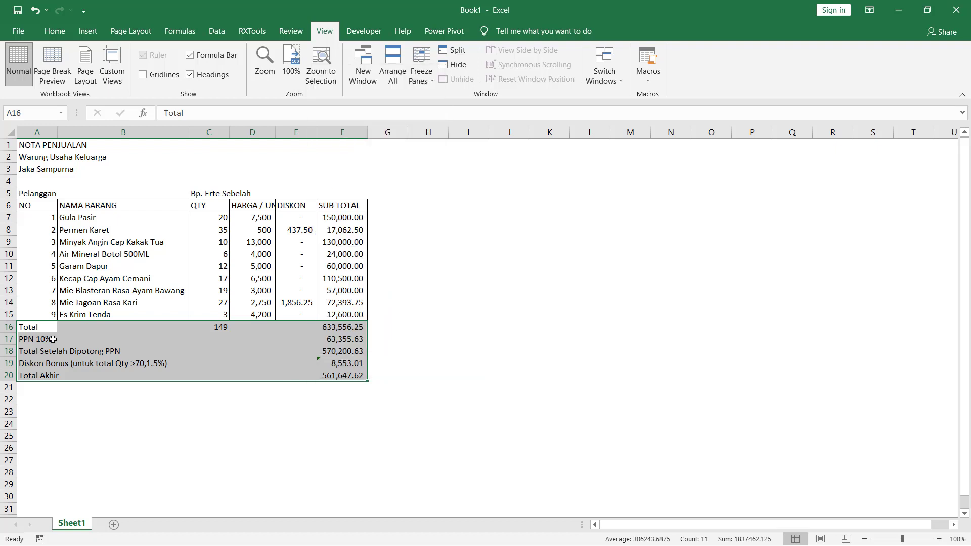
pyautogui.click(107, 408)
# - Add a thin outline and inside vertical borders to the summary cells A16:C20
pyautogui.moveTo(41, 334); pyautogui.dragTo(209, 369)
pyautogui.rightClick(209, 370)
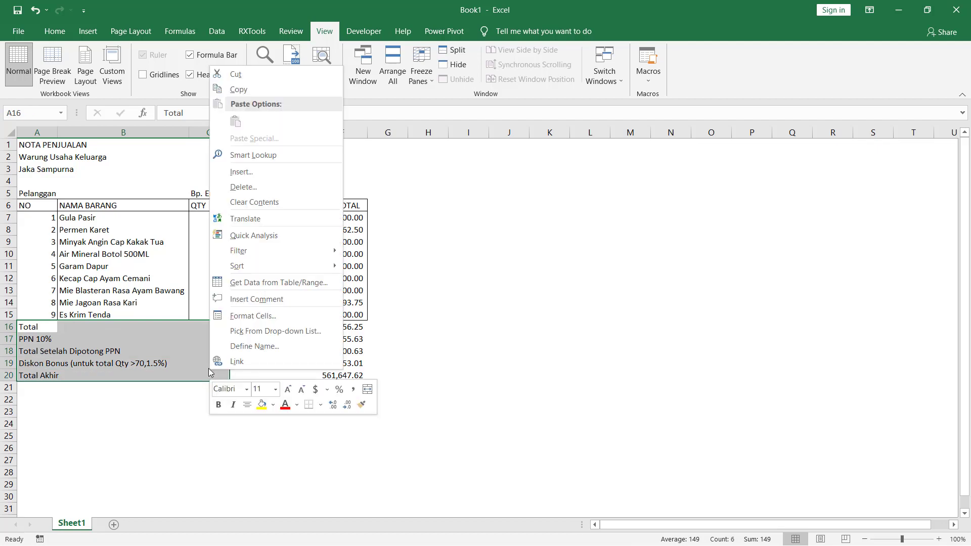
pyautogui.click(273, 322)
pyautogui.click(248, 310)
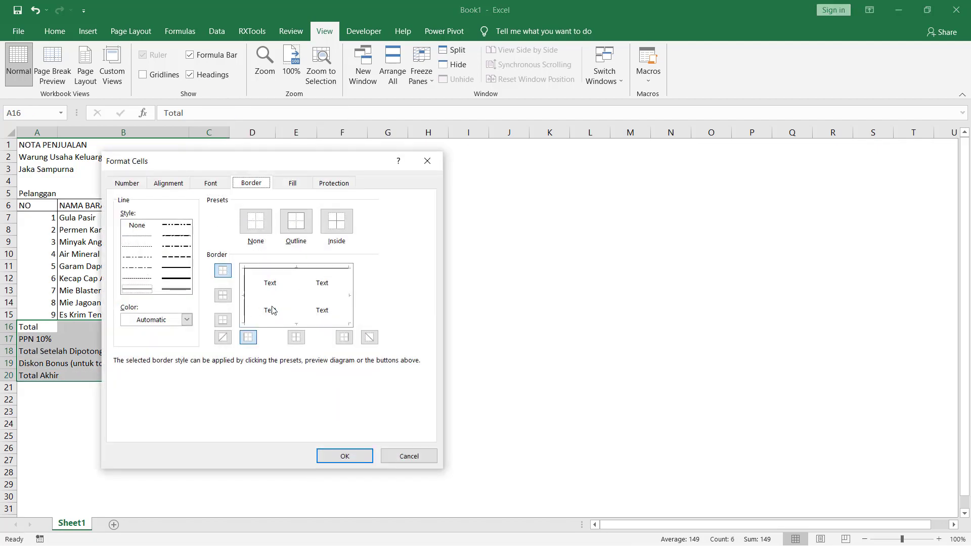
pyautogui.click(298, 311)
pyautogui.click(349, 306)
pyautogui.click(332, 323)
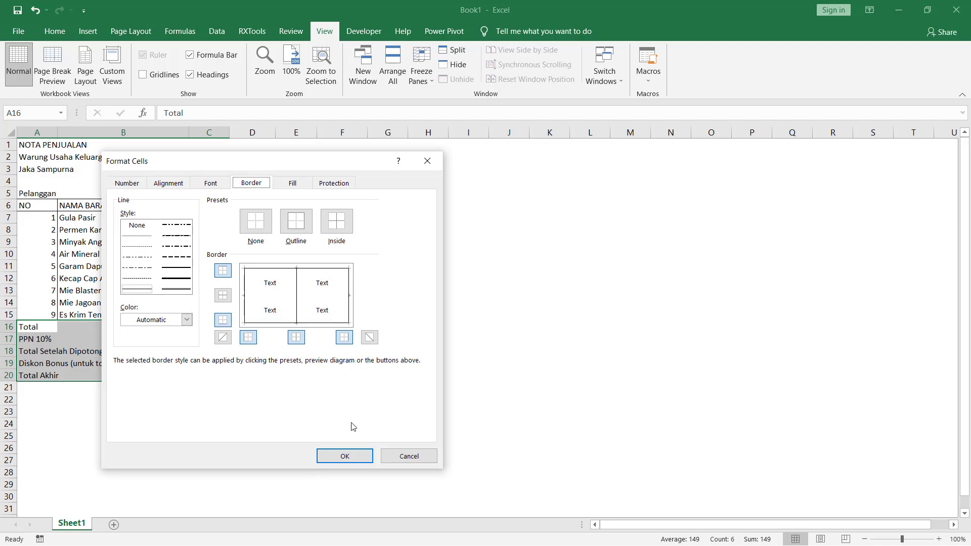
pyautogui.click(359, 457)
pyautogui.click(440, 349)
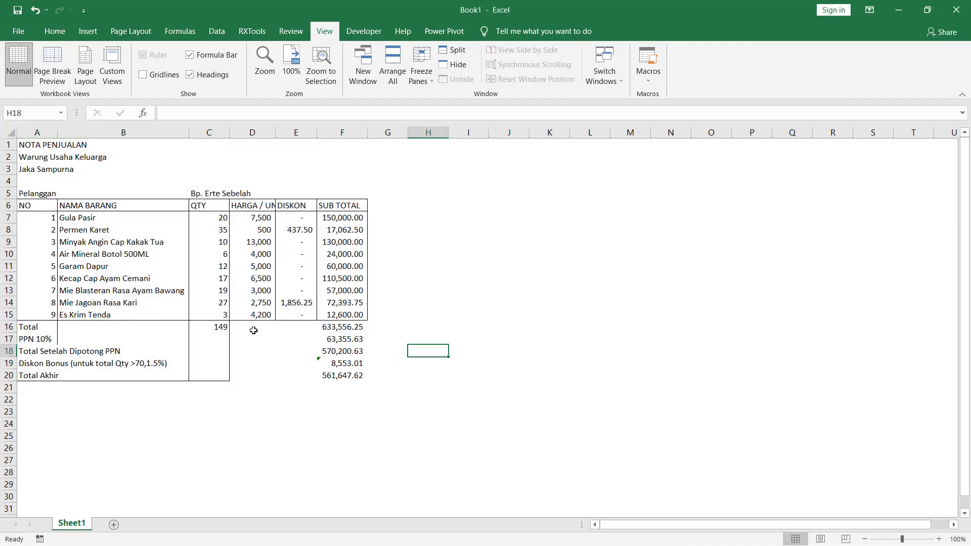
# - Add right and bottom outer borders to the summary amounts block D16:F20
pyautogui.moveTo(254, 329); pyautogui.dragTo(349, 374)
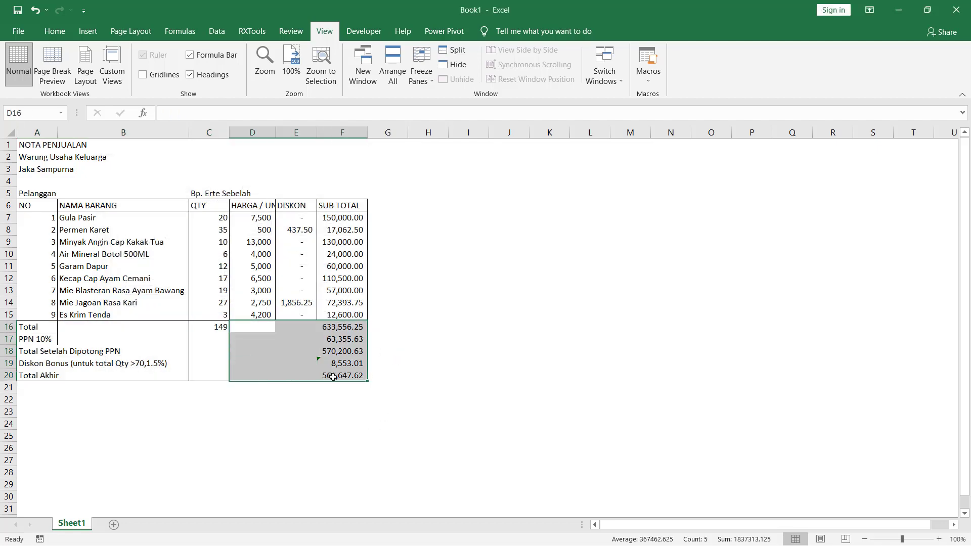
pyautogui.rightClick(339, 370)
pyautogui.click(408, 327)
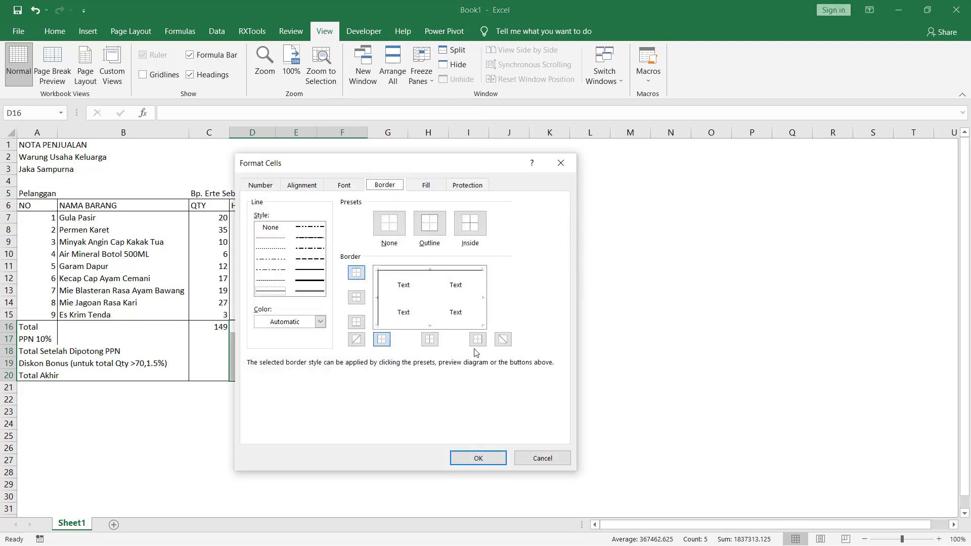
pyautogui.click(484, 306)
pyautogui.click(446, 326)
pyautogui.click(462, 458)
pyautogui.click(484, 355)
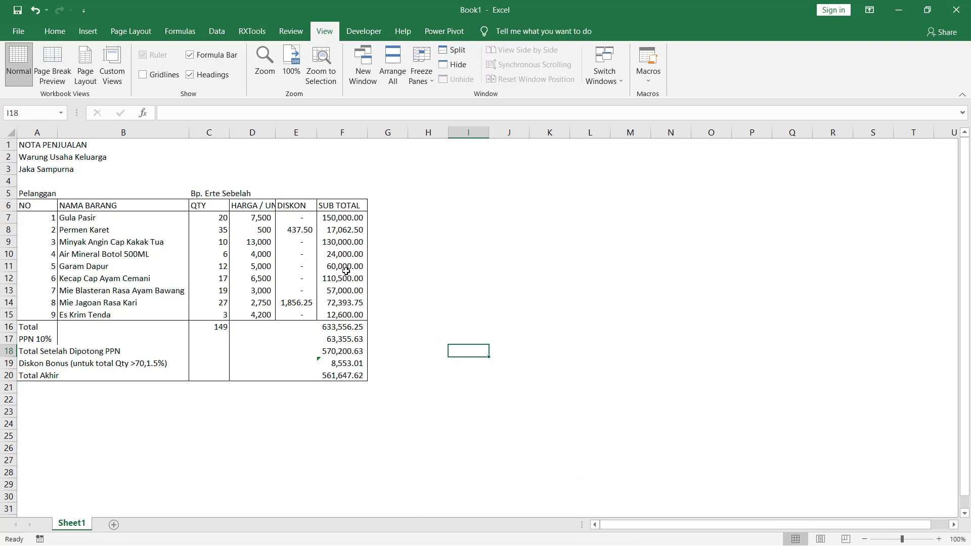
# - Merge and center each of the three title lines in rows 1 to 3 across columns A to F
pyautogui.moveTo(50, 147); pyautogui.dragTo(341, 141)
pyautogui.click(60, 32)
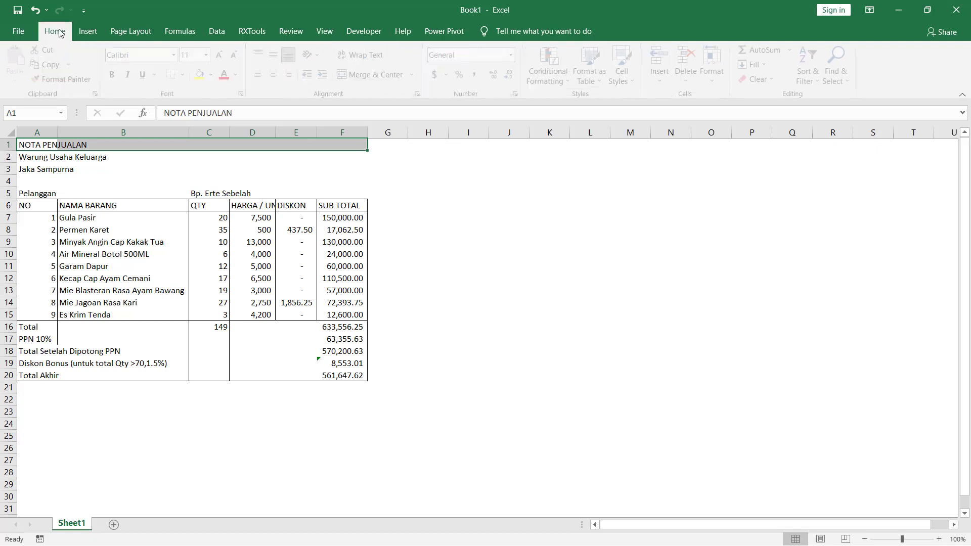
pyautogui.click(374, 75)
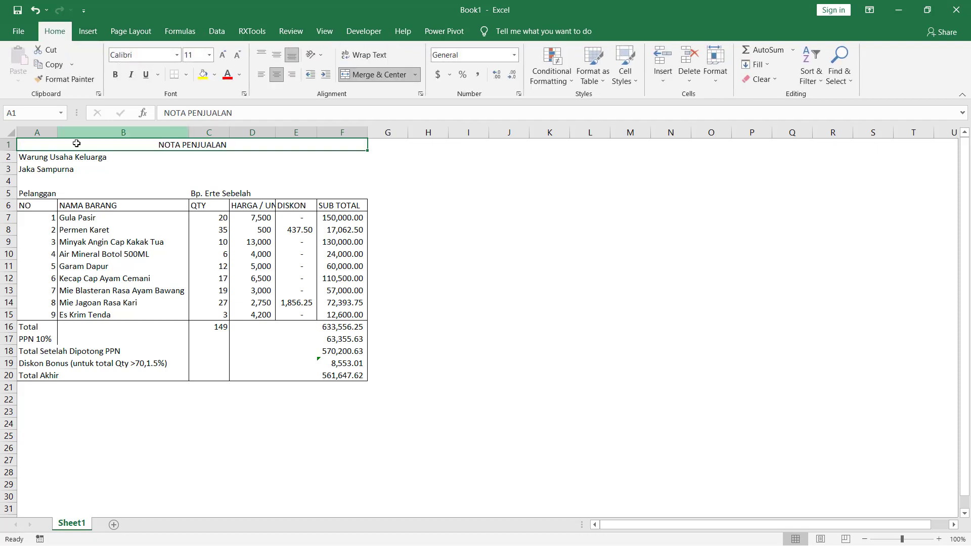
pyautogui.click(28, 158)
pyautogui.moveTo(28, 158); pyautogui.dragTo(325, 156)
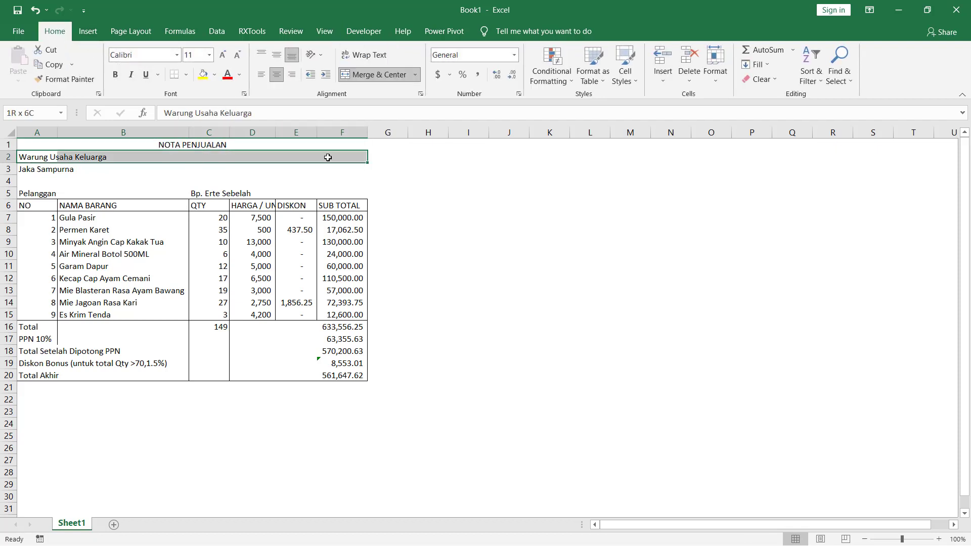
pyautogui.click(378, 80)
pyautogui.moveTo(45, 170); pyautogui.dragTo(336, 173)
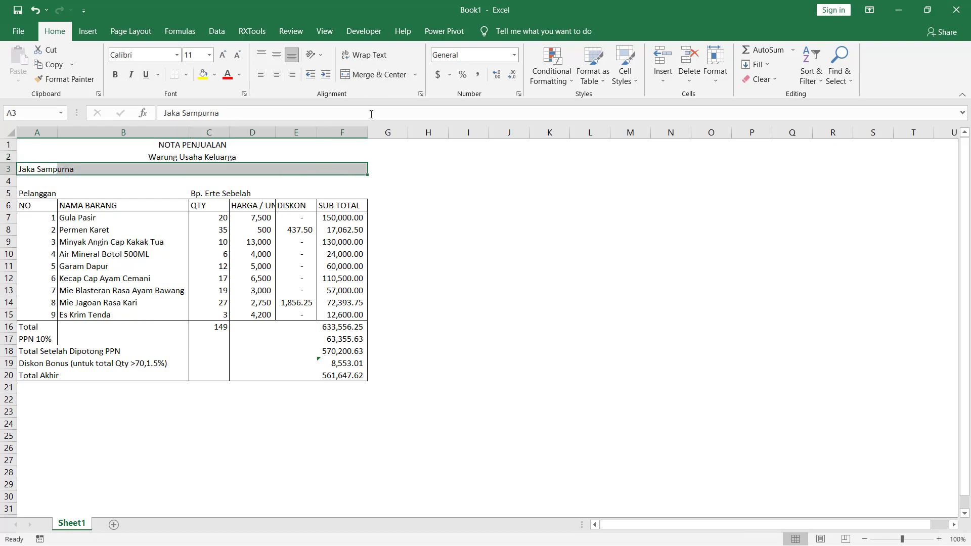
pyautogui.click(384, 80)
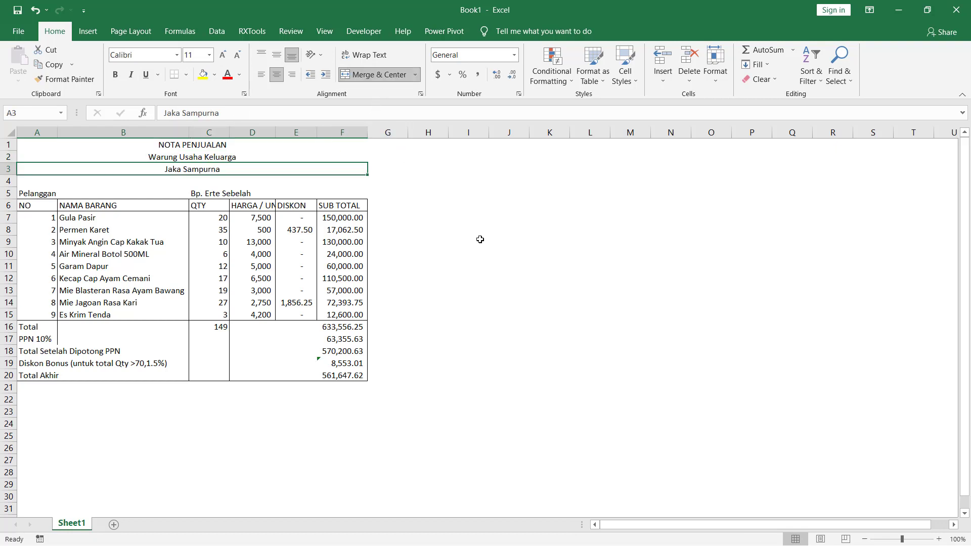
pyautogui.click(492, 295)
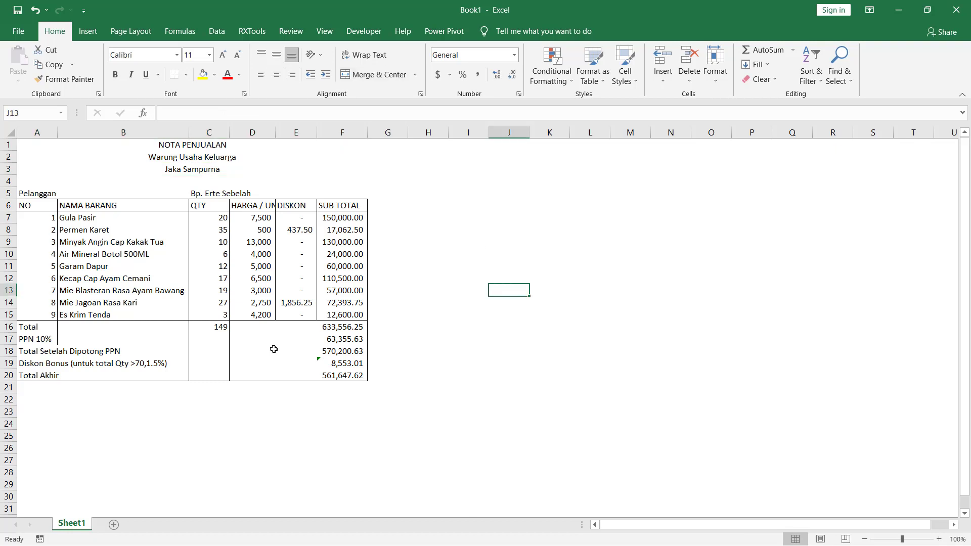
# - Remove the right border from the Total and PPN 10% label cells A16:A17
pyautogui.moveTo(36, 328); pyautogui.dragTo(37, 339)
pyautogui.rightClick(39, 339)
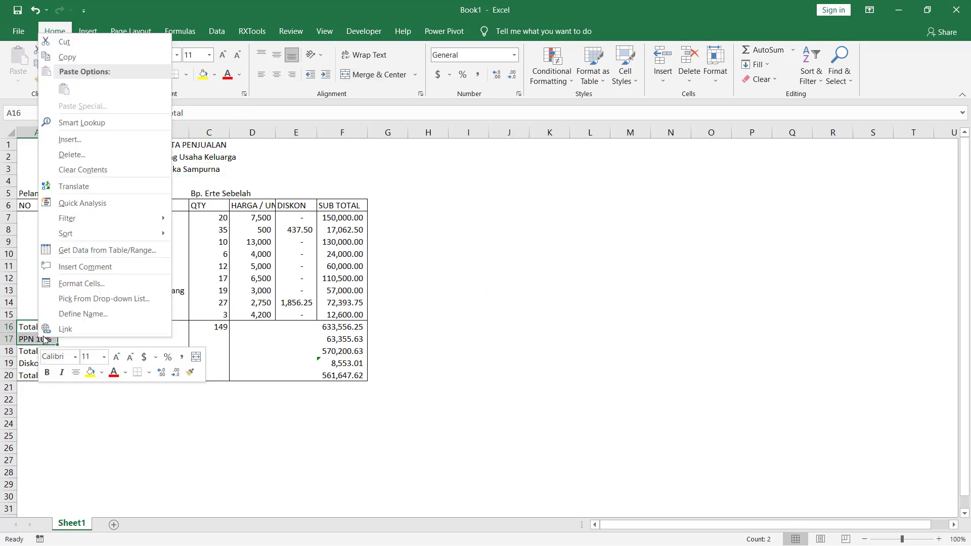
pyautogui.click(103, 284)
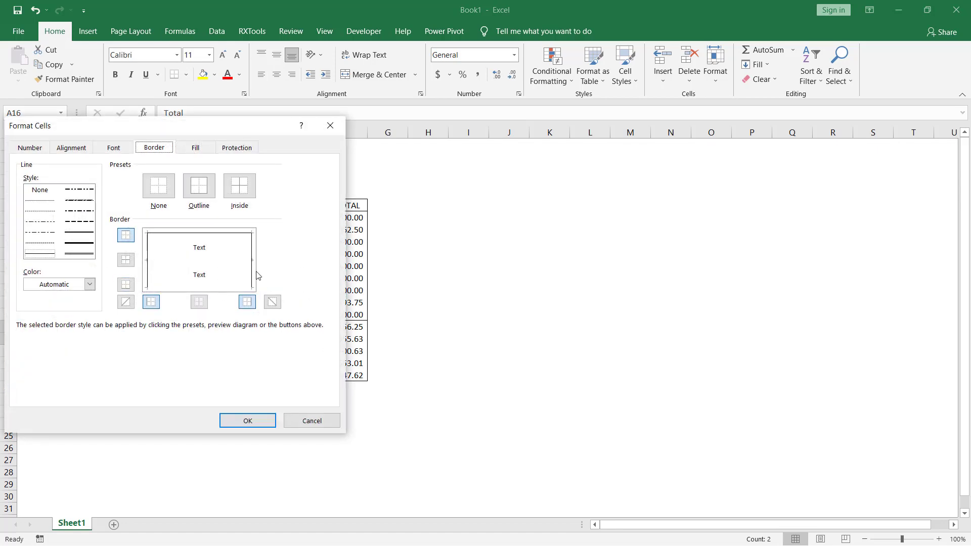
pyautogui.click(253, 275)
pyautogui.click(250, 420)
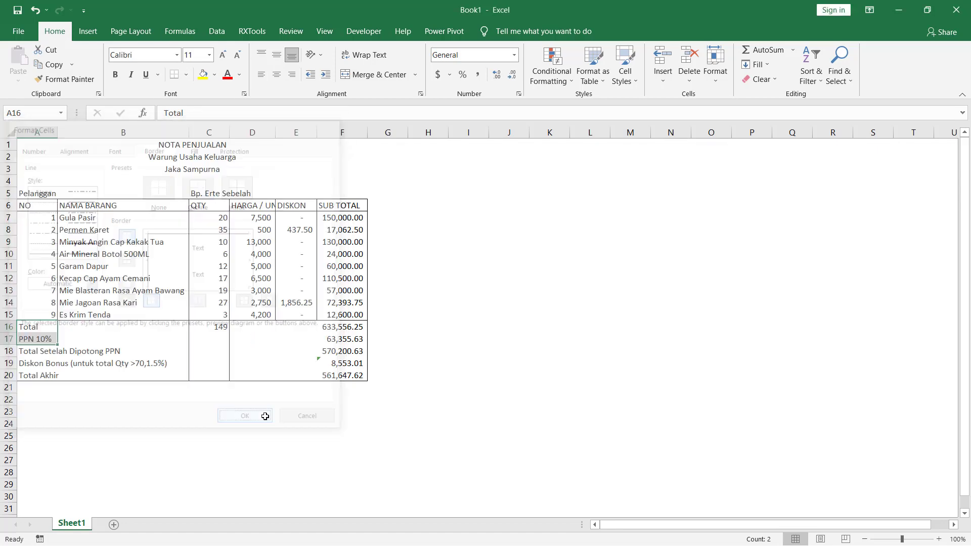
pyautogui.click(463, 300)
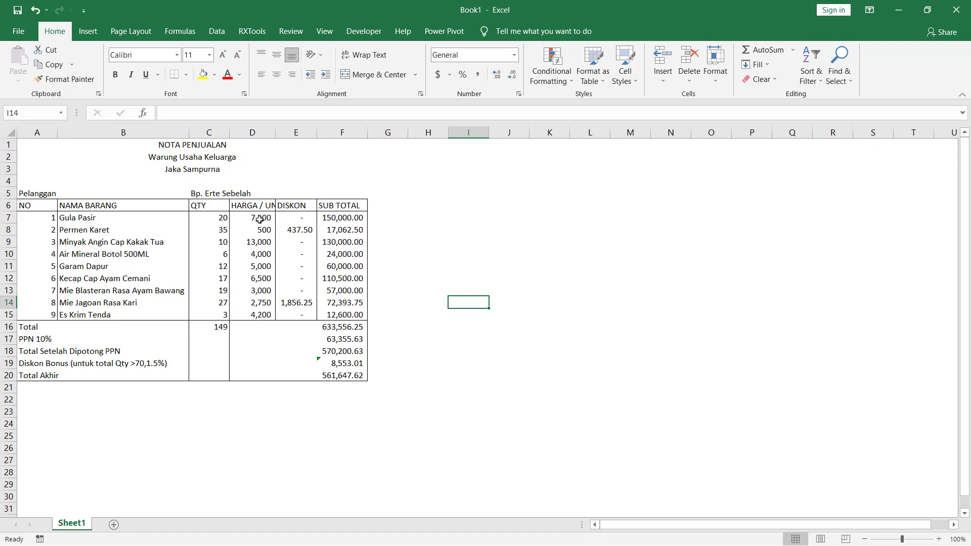
# - Review the item discount formula in E8 and the bonus discount formula in F19
pyautogui.click(295, 228)
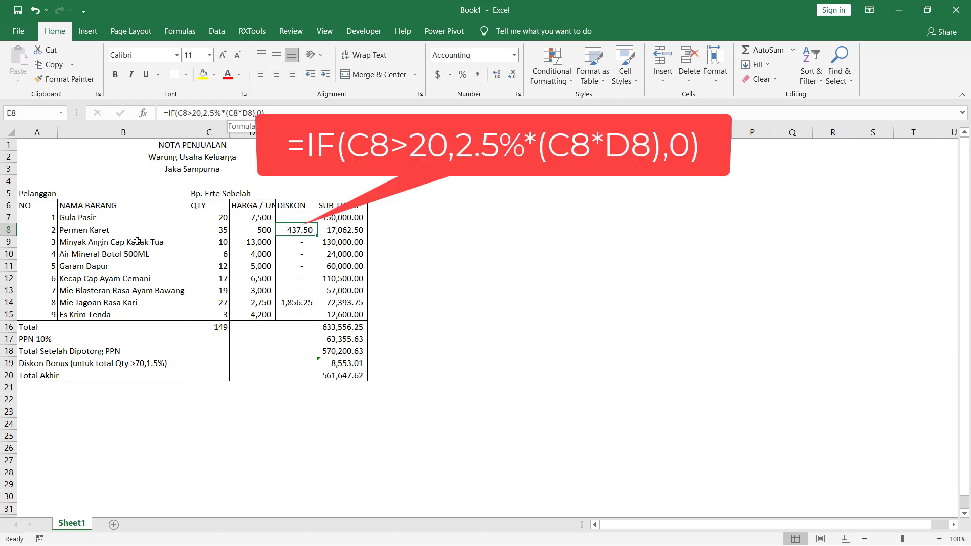
pyautogui.click(96, 364)
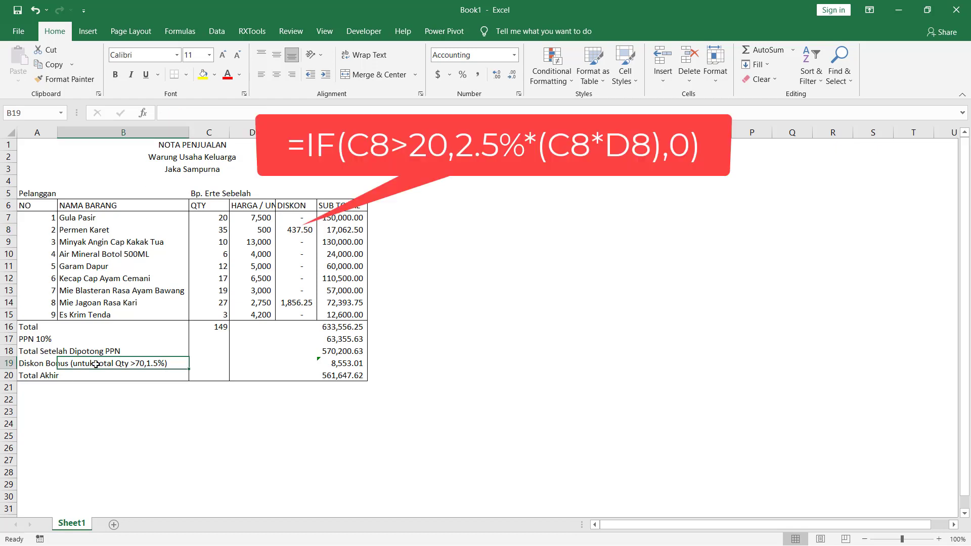
pyautogui.click(346, 362)
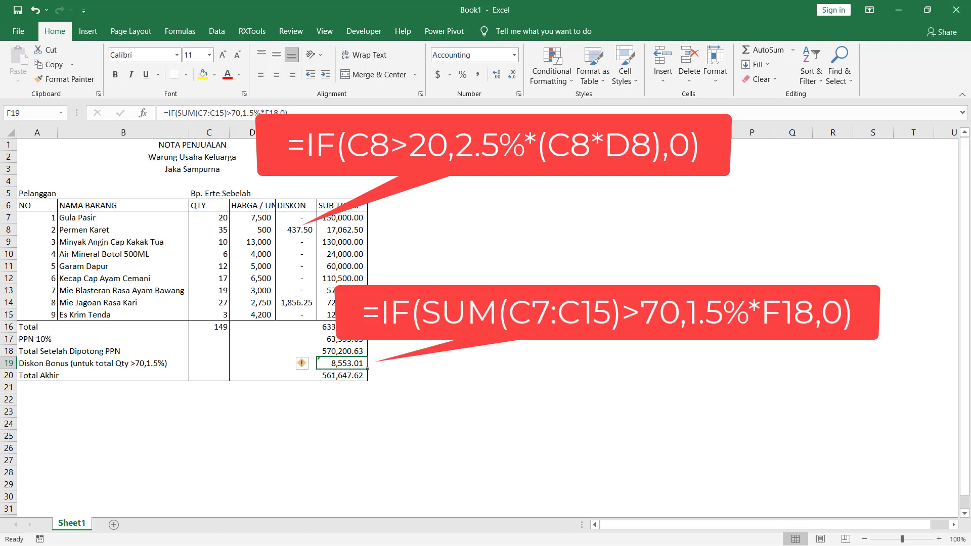
pyautogui.click(338, 112)
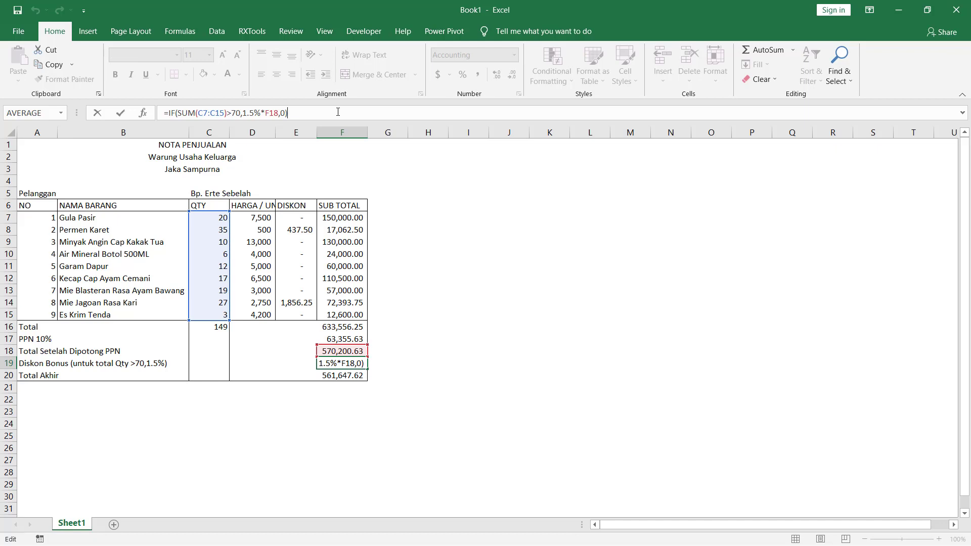
pyautogui.click(413, 216)
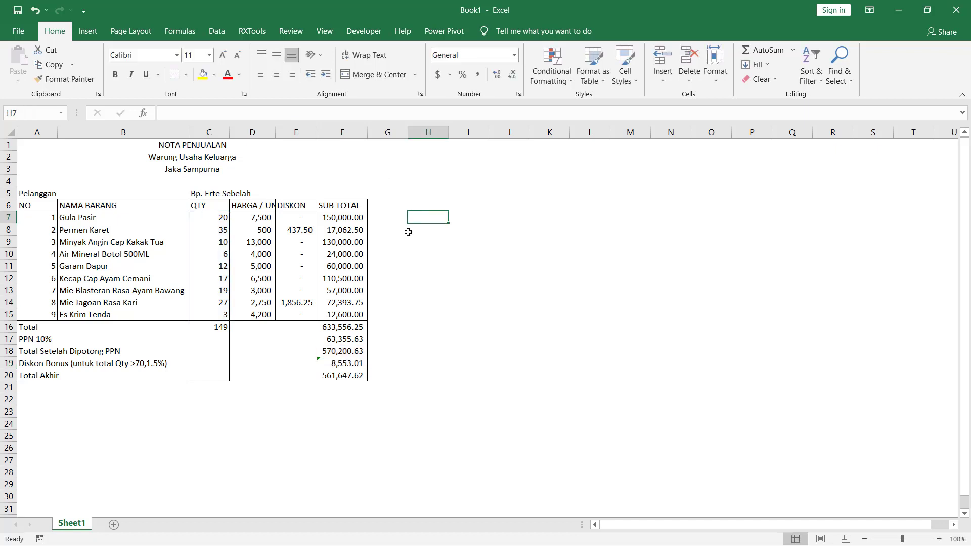
pyautogui.press('Left')
pyautogui.press('Left')
pyautogui.press('Left')
pyautogui.press('Left')
pyautogui.press('Left')
pyautogui.press('Left')
pyautogui.press('Left')
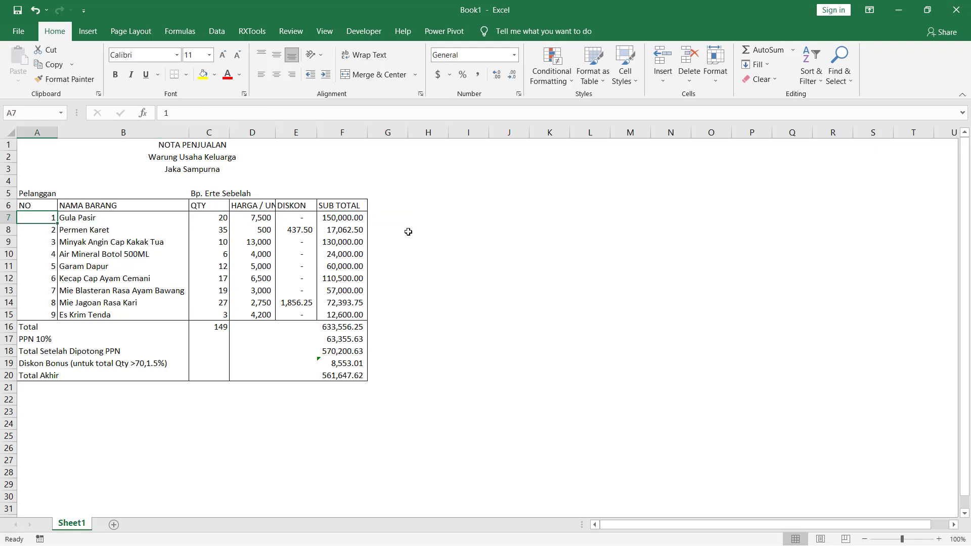